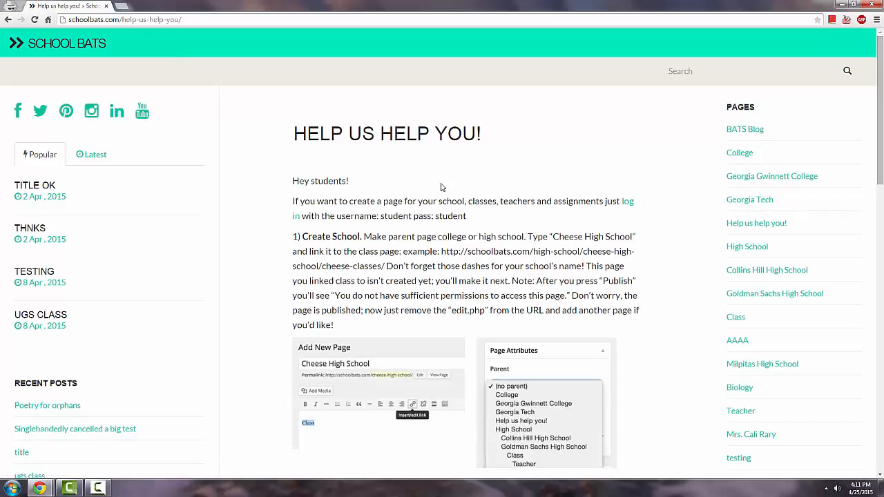
# Step: Open the site's log-in page and sign in with the student account's username and password
pyautogui.click(625, 201)
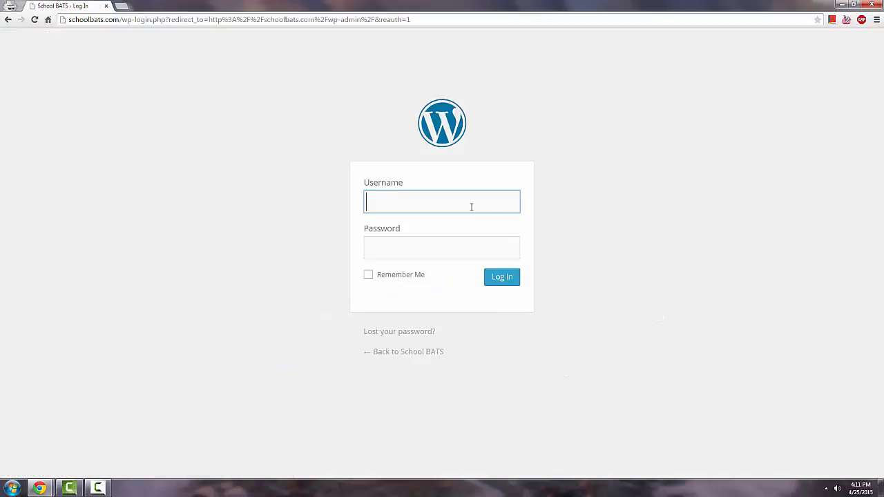
pyautogui.write('student')
pyautogui.press('Tab')
pyautogui.write('•••••••')
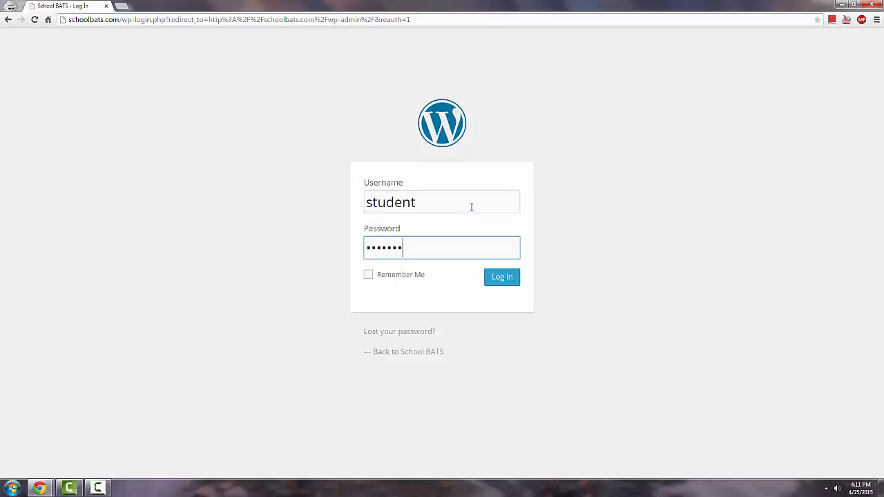
pyautogui.click(508, 278)
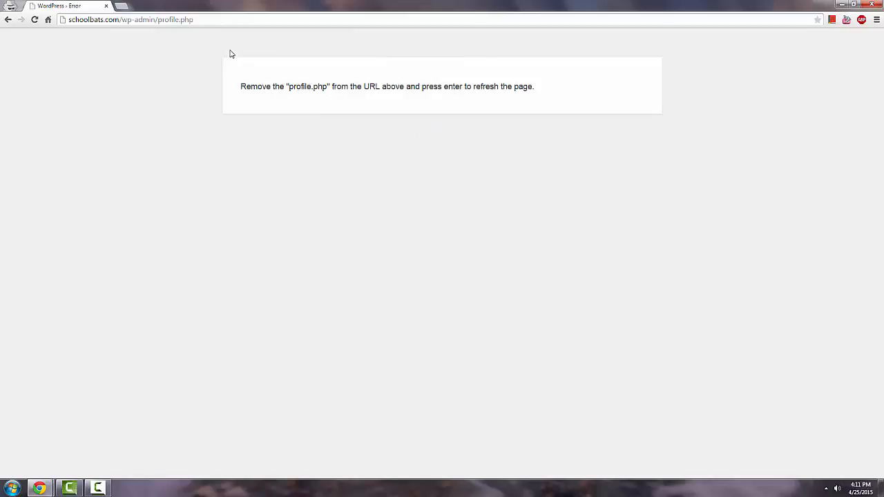
# Step: Remove profile.php from the page address and load schoolbats.com/wp-admin/
pyautogui.moveTo(197, 20); pyautogui.dragTo(158, 20)
pyautogui.press('BackSpace')
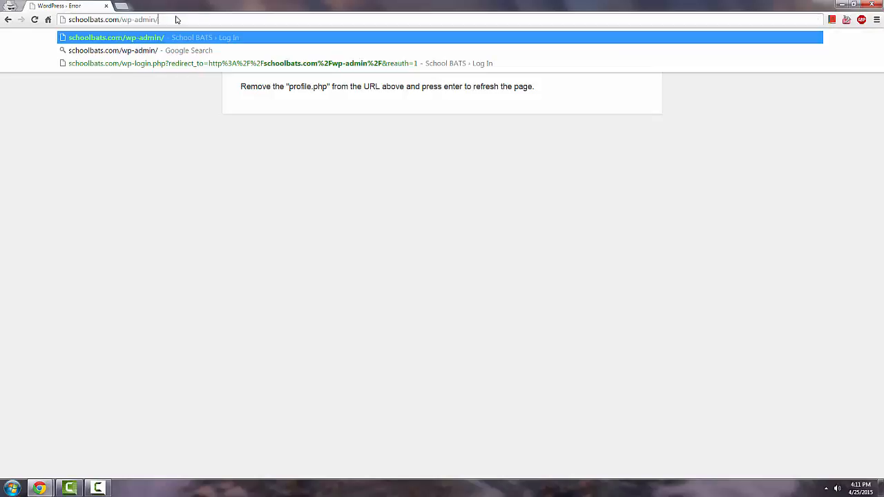
pyautogui.press('Return')
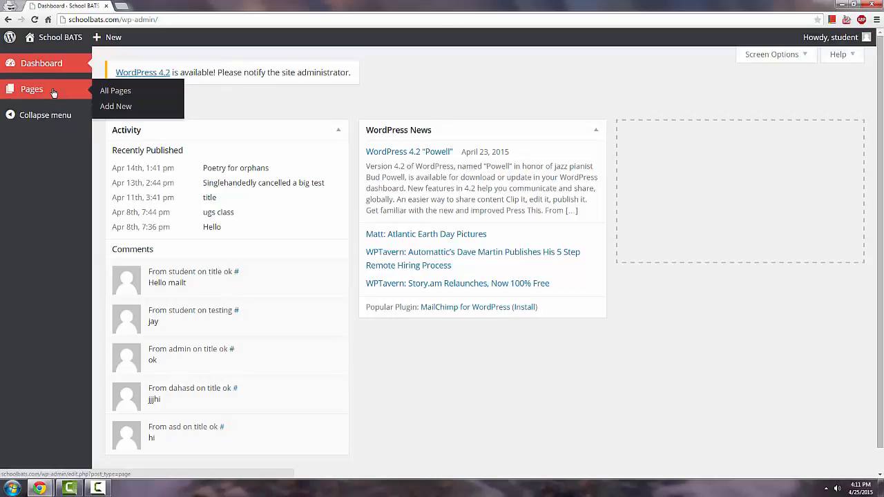
# Step: Add a new page titled "Doggy High School" with the body text "Doggy Classes"
pyautogui.click(52, 88)
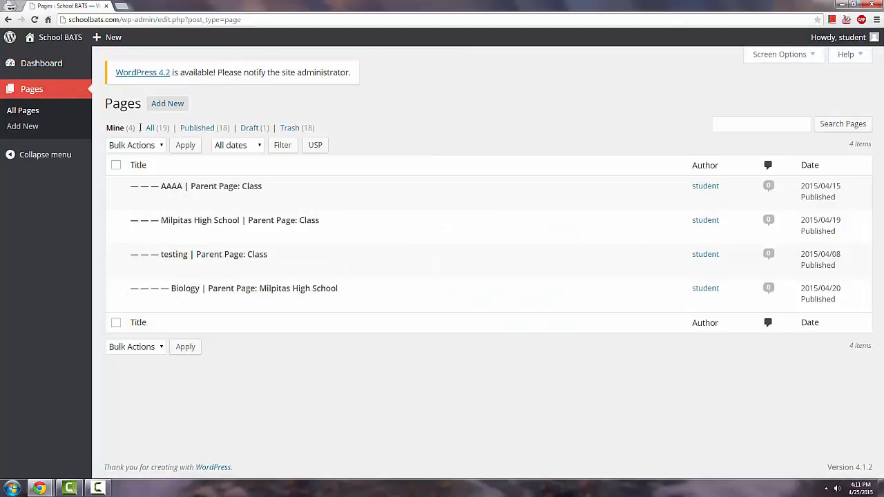
pyautogui.click(161, 111)
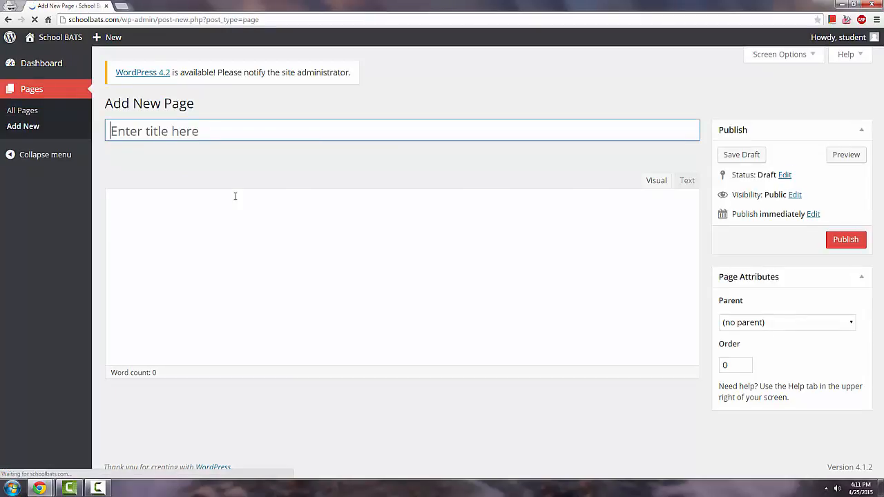
pyautogui.click(199, 135)
pyautogui.write('DOgg')
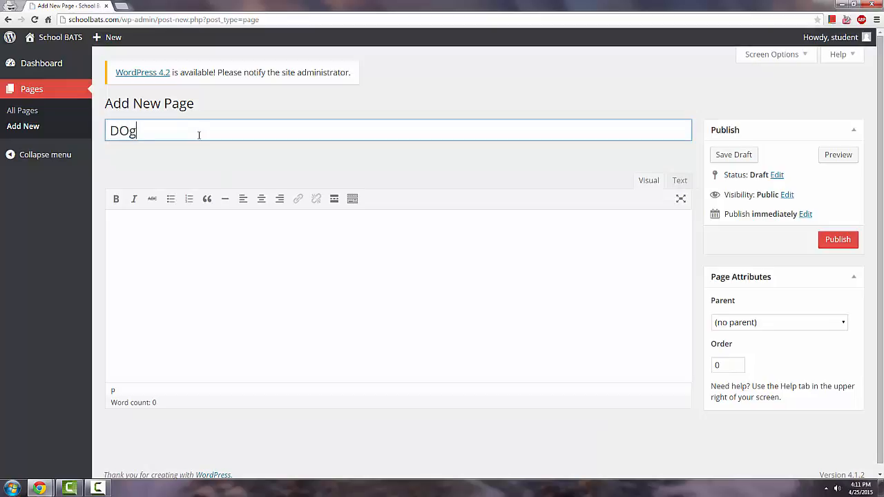
pyautogui.press('BackSpace')
pyautogui.press('BackSpace')
pyautogui.press('BackSpace')
pyautogui.write('oggy High School')
pyautogui.click(203, 243)
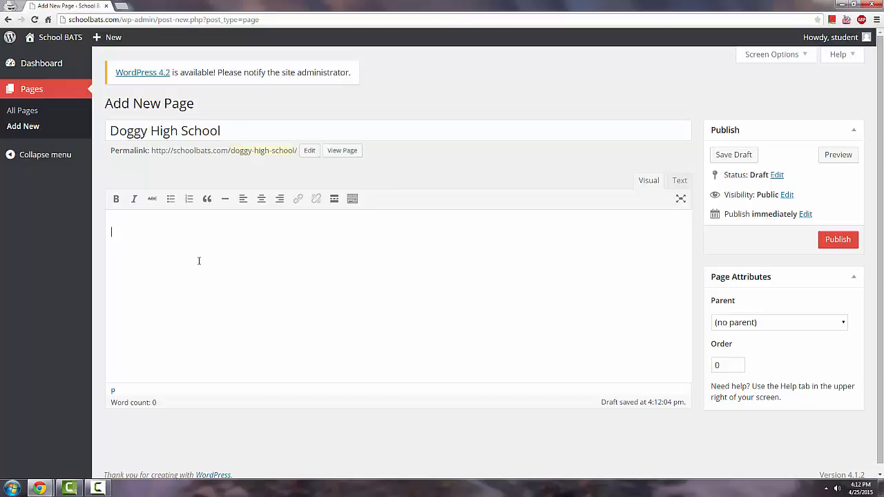
pyautogui.write('Doggy Classes')
pyautogui.hotkey('ctrl', 'a')
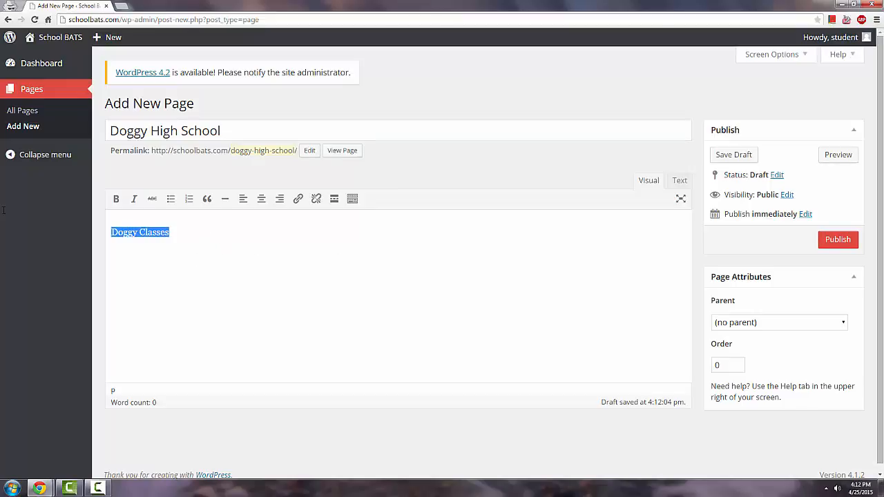
pyautogui.click(299, 199)
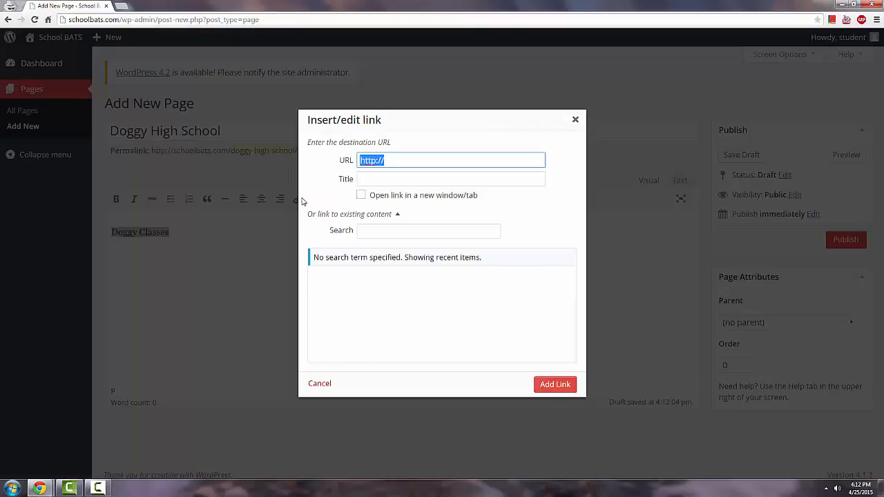
pyautogui.click(398, 159)
pyautogui.write('schoolbats')
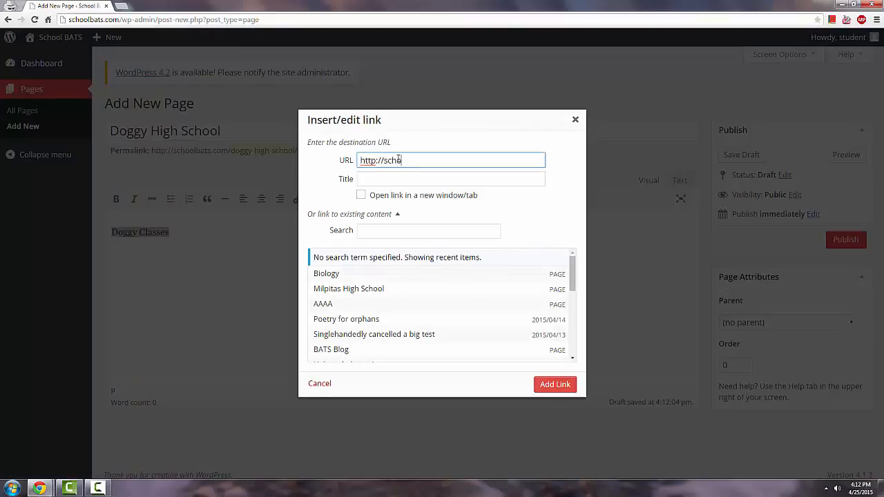
pyautogui.write('.com/')
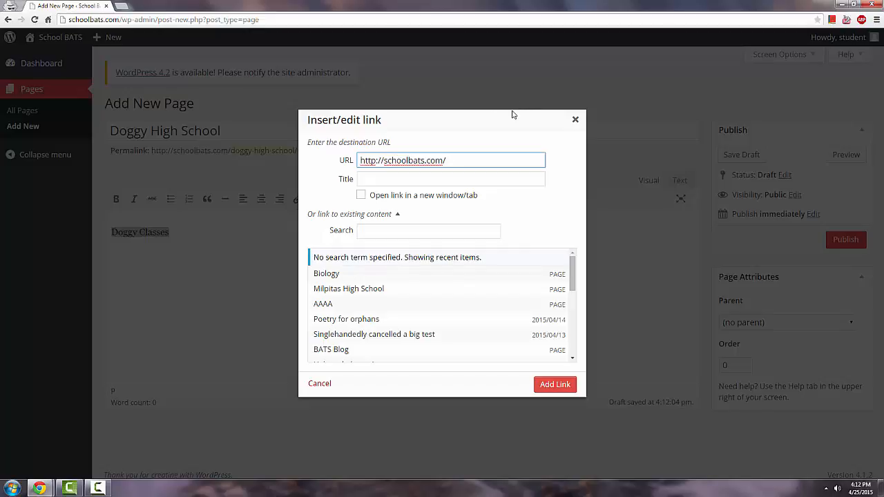
pyautogui.write('high-school/doggy-high')
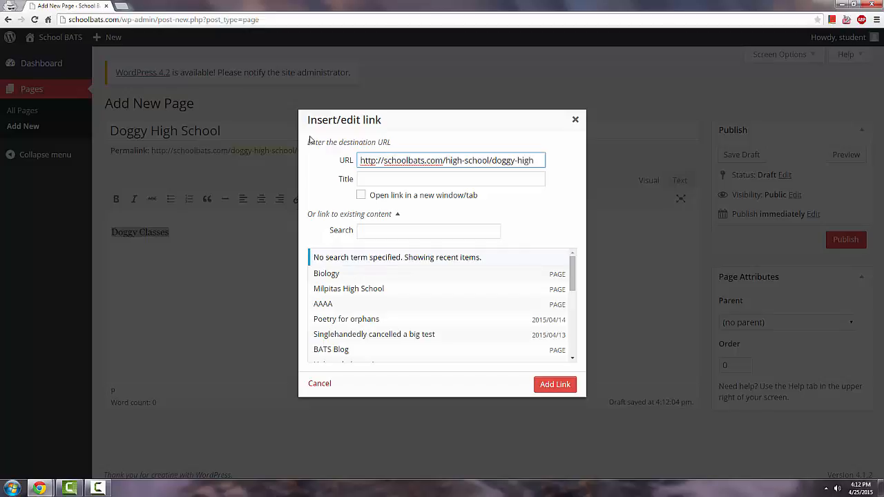
pyautogui.write('-schoo')
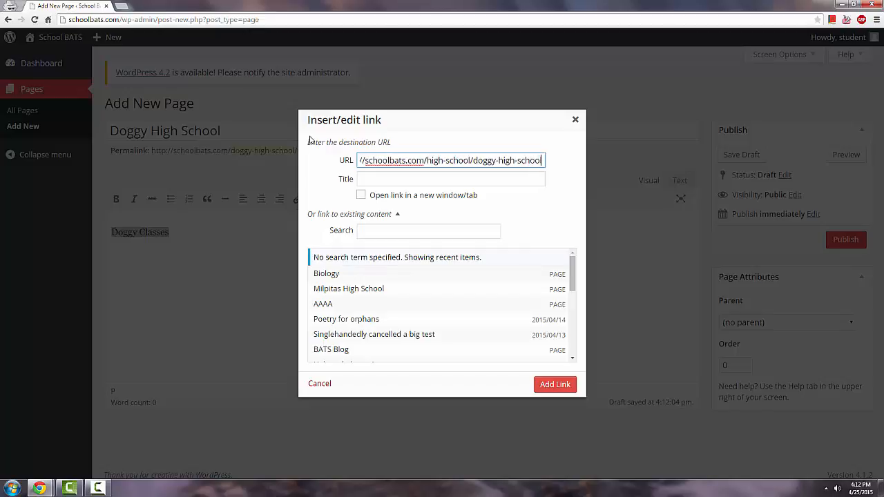
pyautogui.write('l/')
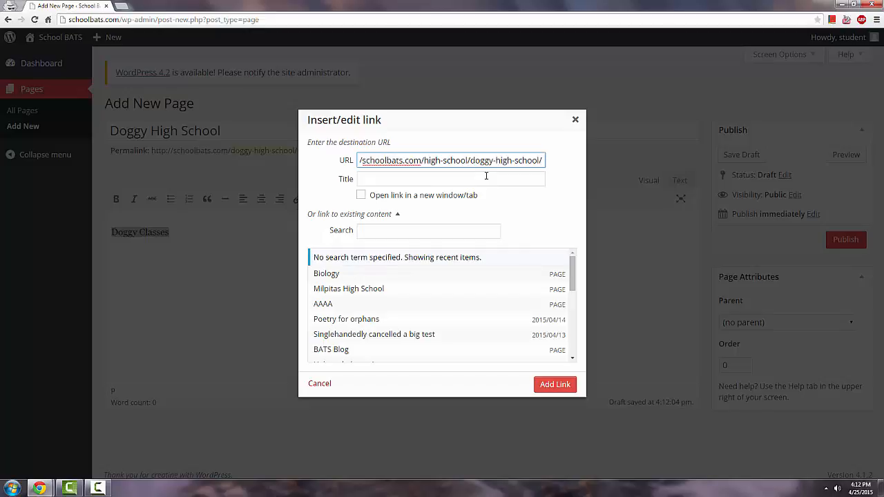
pyautogui.write('doc')
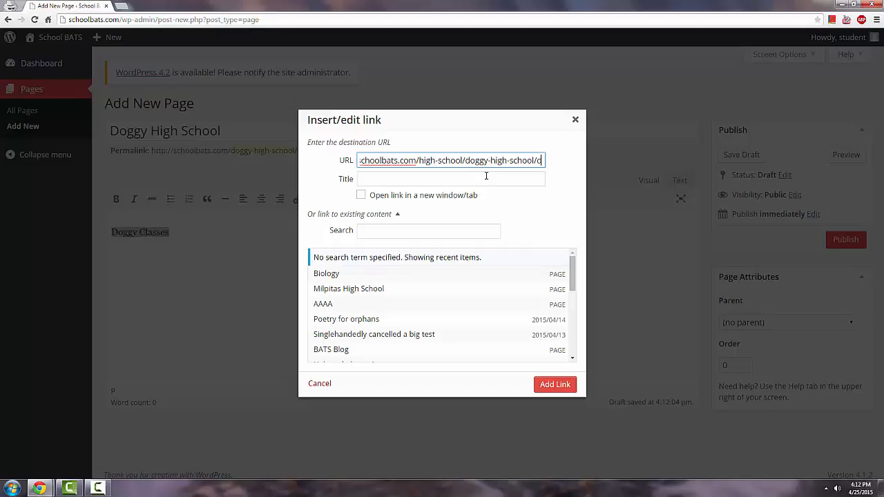
pyautogui.press('BackSpace')
pyautogui.write('gg')
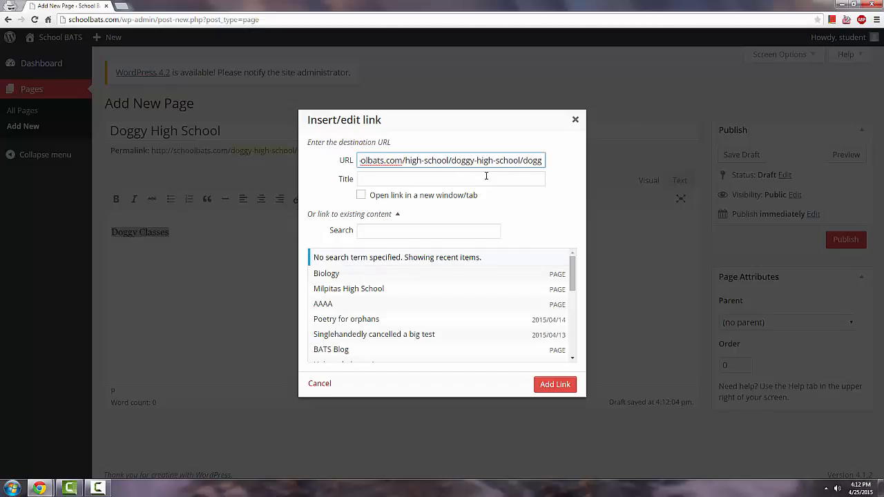
pyautogui.write('y-classes')
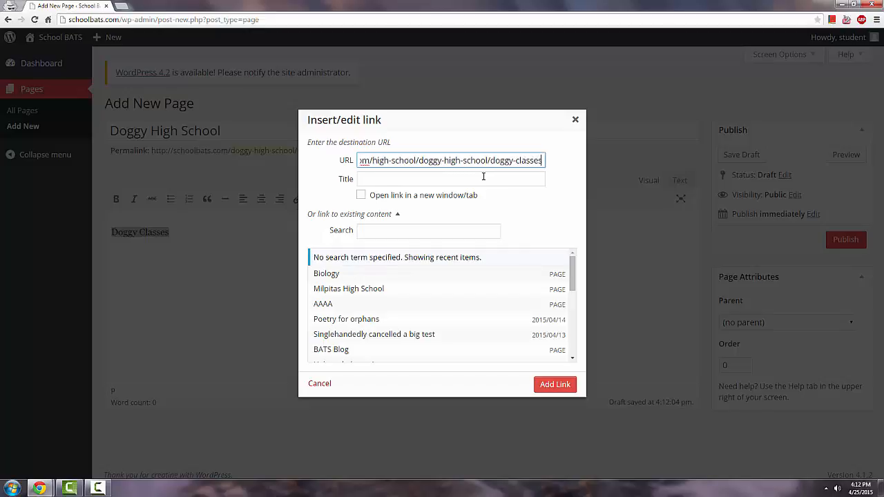
pyautogui.click(556, 386)
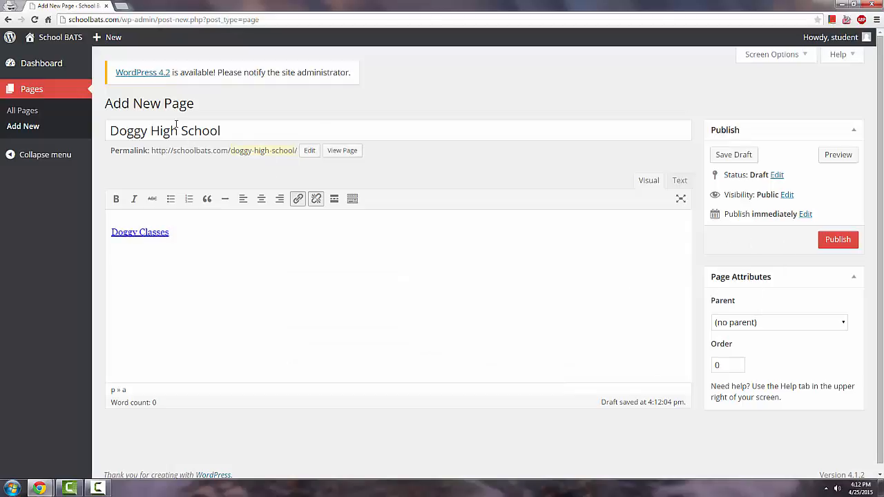
# Step: Set High School as the parent of the Doggy High School page and publish it
pyautogui.click(790, 321)
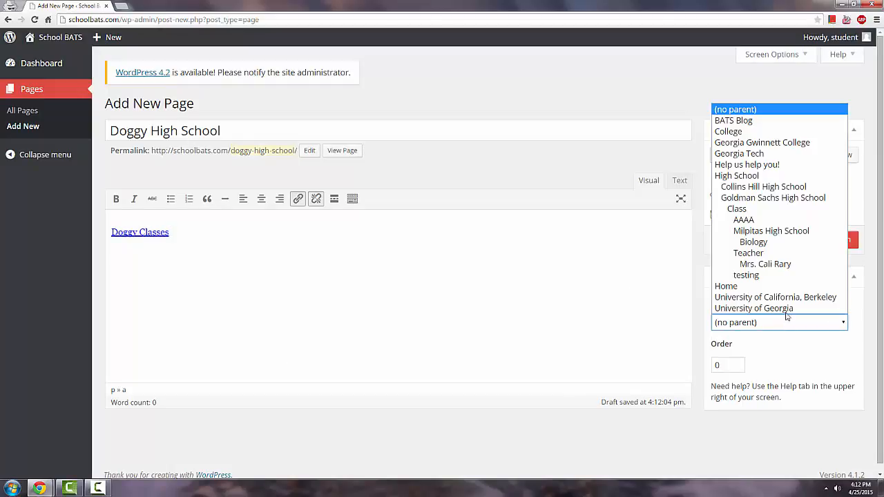
pyautogui.click(769, 177)
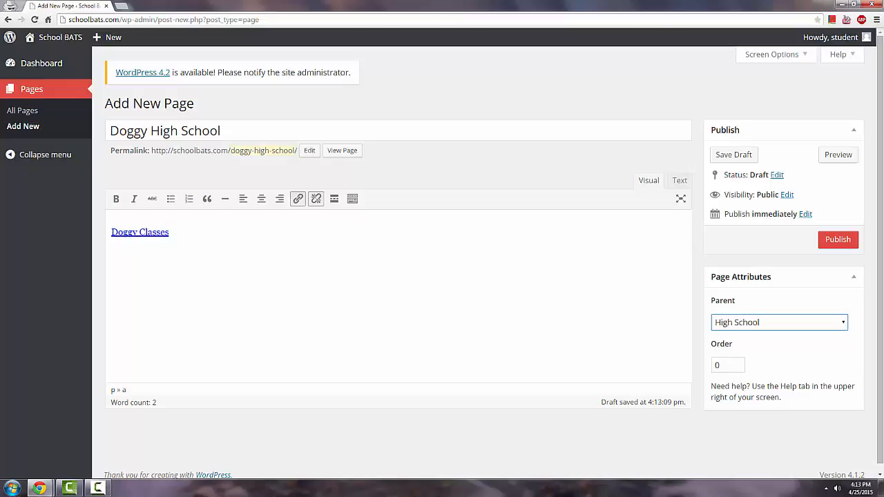
pyautogui.click(839, 242)
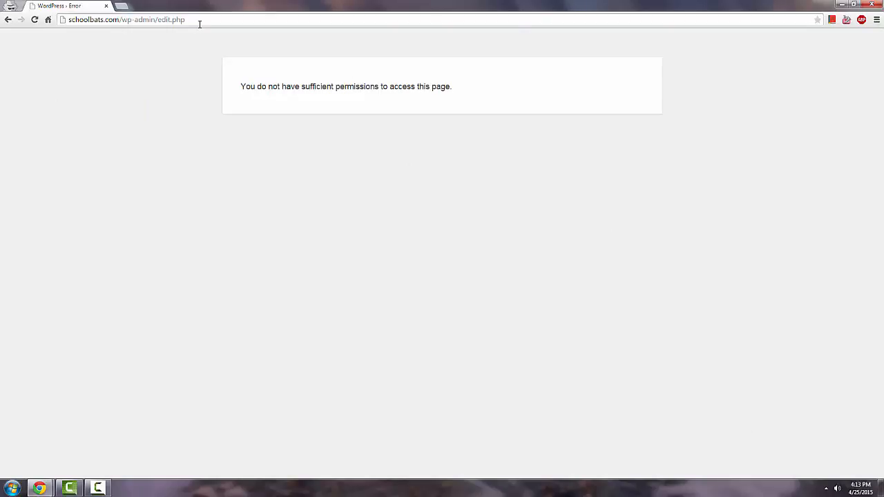
# Step: Remove edit.php from the page address and reload the admin dashboard at schoolbats.com/wp-admin/
pyautogui.moveTo(198, 24); pyautogui.dragTo(160, 23)
pyautogui.press('BackSpace')
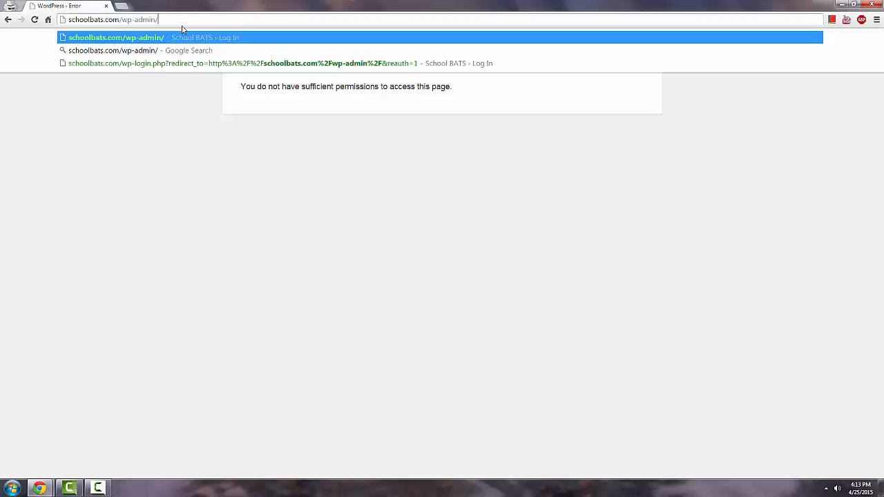
pyautogui.press('Return')
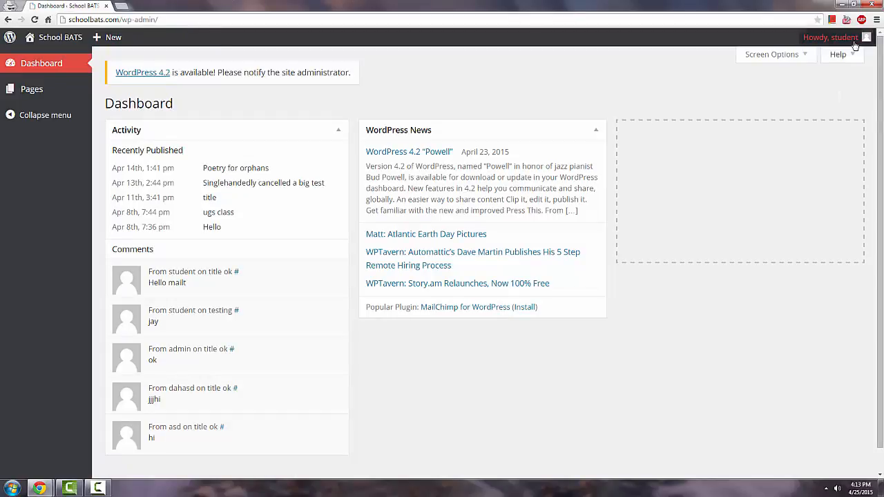
# Step: Add another new page titled "Doggy Classes" and place the cursor in its body
pyautogui.click(40, 88)
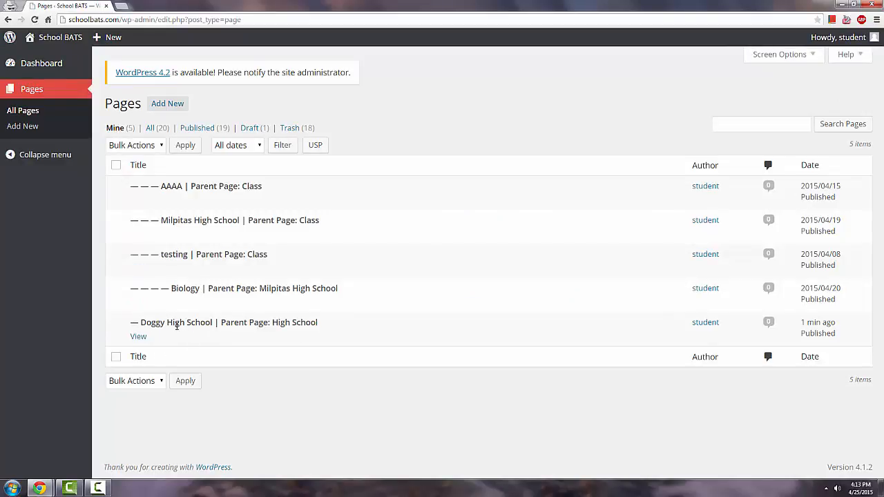
pyautogui.click(167, 103)
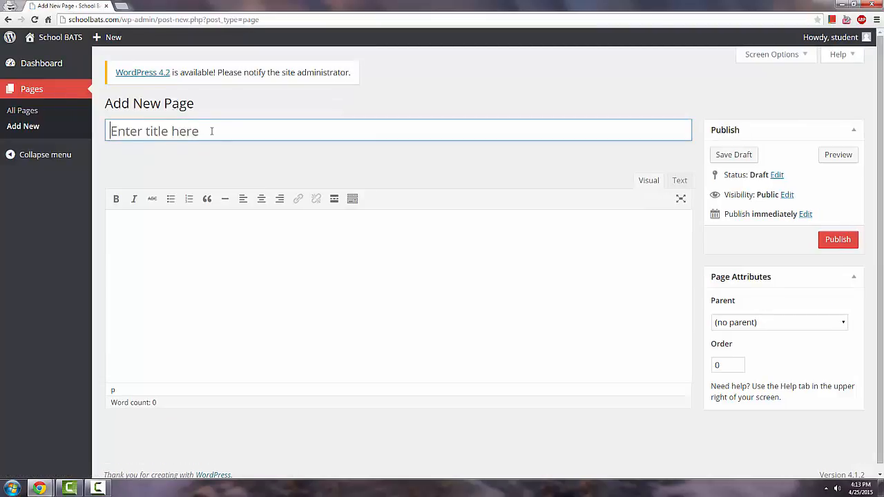
pyautogui.write('Doggy C')
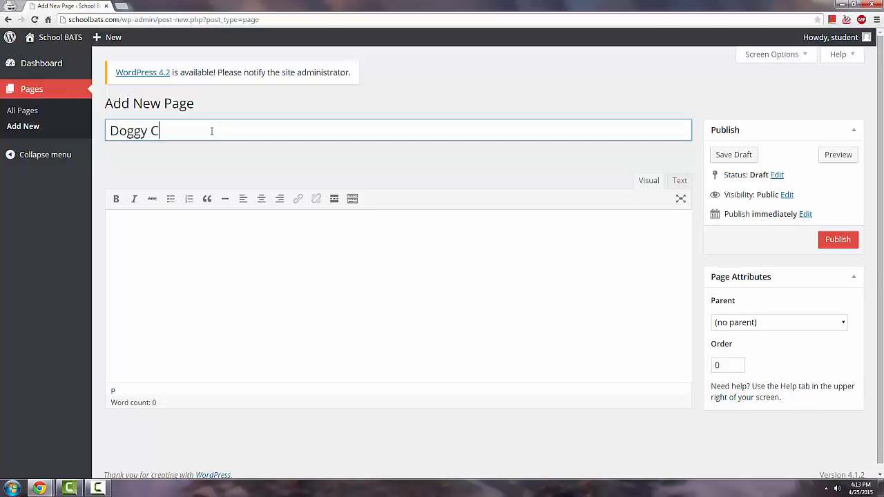
pyautogui.write('lasses')
pyautogui.click(131, 220)
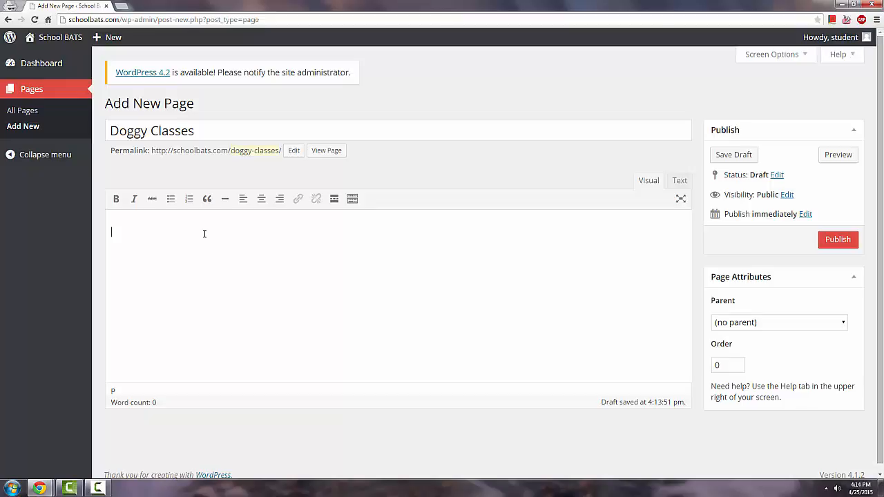
pyautogui.write('Ch')
pyautogui.press('BackSpace')
pyautogui.press('BackSpace')
pyautogui.write('Doggy AP ')
pyautogui.write('Biolog')
pyautogui.press('BackSpace')
pyautogui.press('BackSpace')
pyautogui.press('BackSpace')
pyautogui.press('BackSpace')
pyautogui.press('BackSpace')
pyautogui.press('BackSpace')
pyautogui.press('BackSpace')
pyautogui.press('BackSpace')
pyautogui.press('BackSpace')
pyautogui.press('BackSpace')
pyautogui.press('BackSpace')
pyautogui.press('BackSpace')
pyautogui.press('BackSpace')
pyautogui.press('BackSpace')
# Step: Enter "AP Biology" as the first line of the Doggy Classes page body
pyautogui.write('AP Bio')
pyautogui.press('BackSpace')
pyautogui.press('BackSpace')
pyautogui.write('iology')
# Step: Add "AP Chemistry" on its own line below AP Biology
pyautogui.write('AP Chemsi')
pyautogui.write('try')
pyautogui.press('Return')
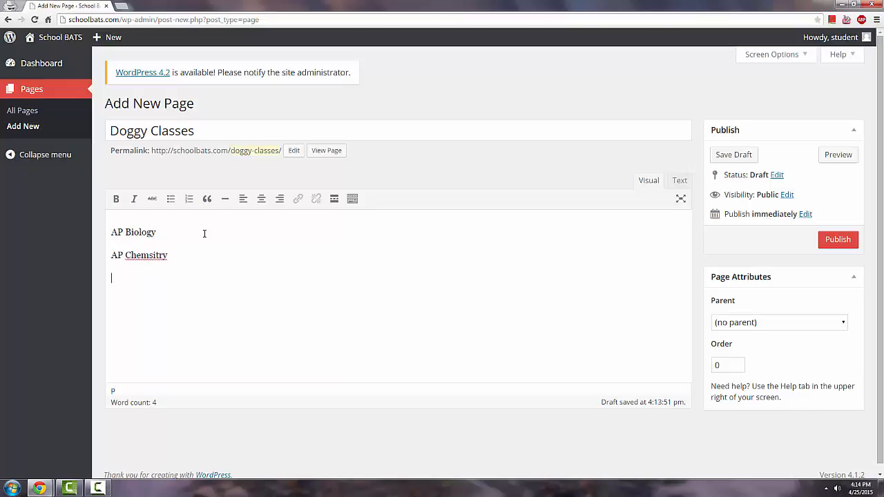
pyautogui.press('BackSpace')
pyautogui.press('BackSpace')
pyautogui.press('BackSpace')
pyautogui.press('BackSpace')
pyautogui.press('BackSpace')
pyautogui.press('BackSpace')
pyautogui.write('istry ')
# Step: Add "Basic Trig" on its own line below AP Chemistry
pyautogui.write('Ba')
pyautogui.write('sic Trig')
pyautogui.write('on')
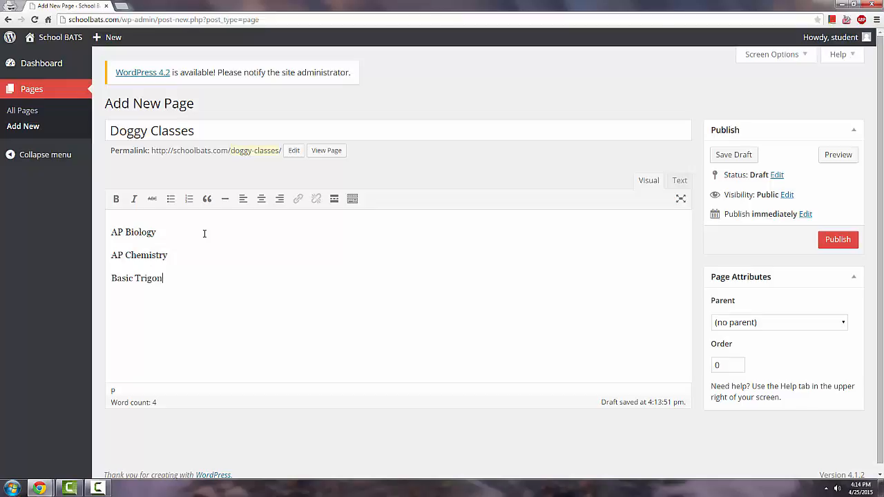
pyautogui.press('BackSpace')
pyautogui.press('BackSpace')
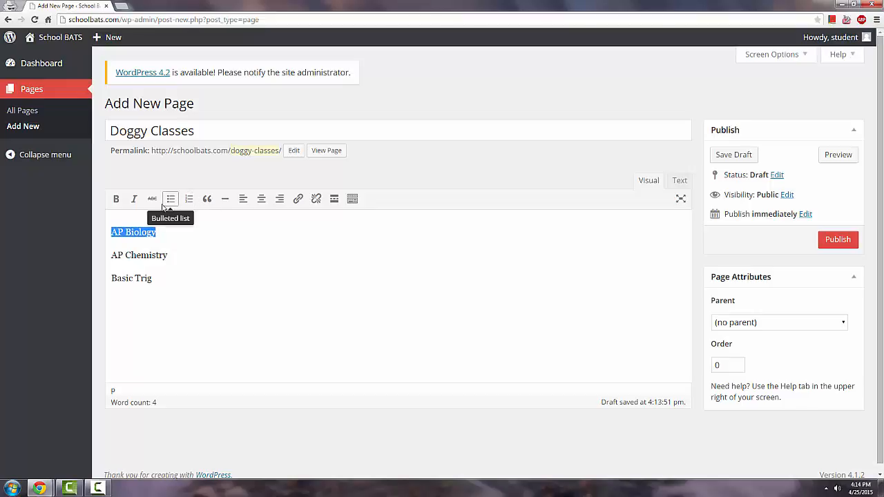
pyautogui.click(211, 288)
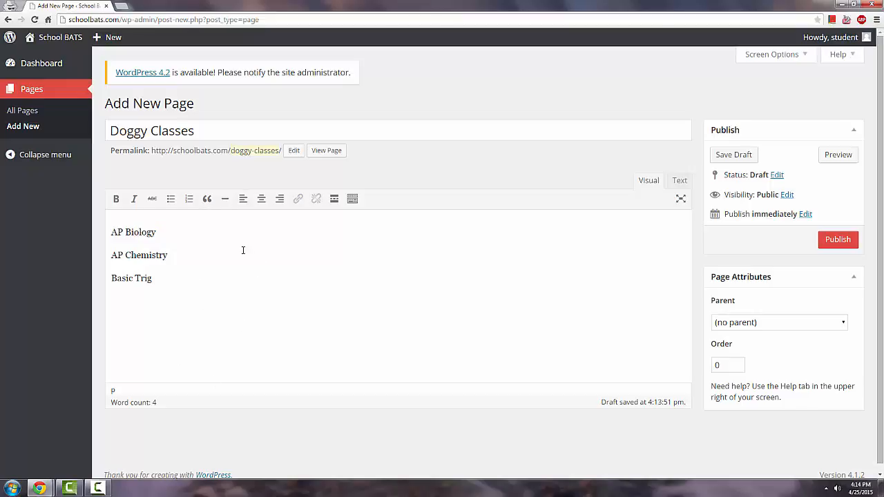
pyautogui.moveTo(156, 233); pyautogui.dragTo(110, 233)
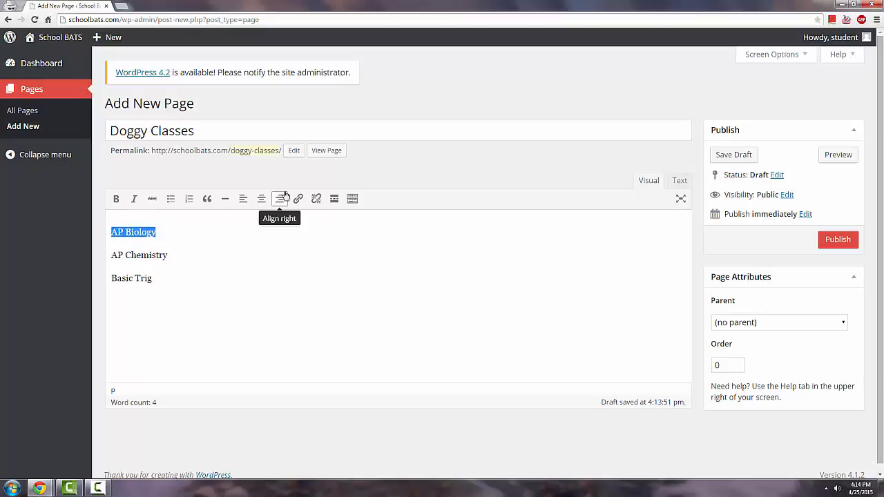
pyautogui.click(297, 199)
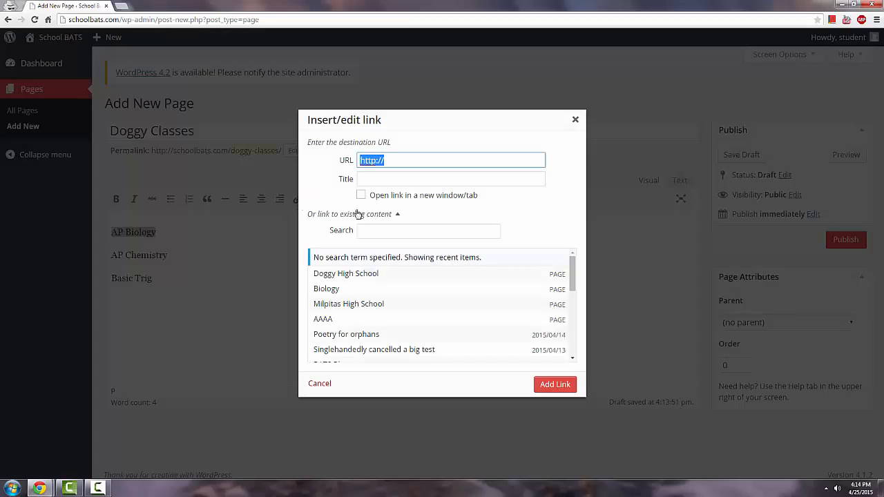
pyautogui.click(405, 161)
pyautogui.write('school')
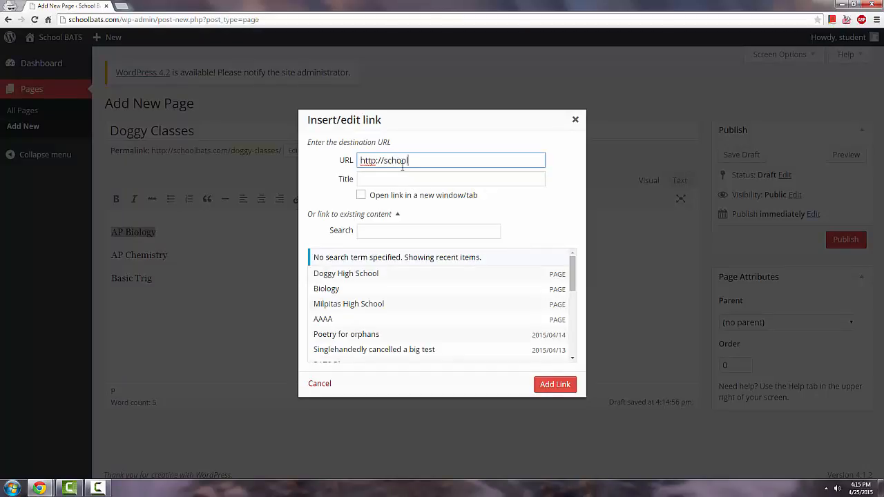
pyautogui.write('bats.com/high-sc')
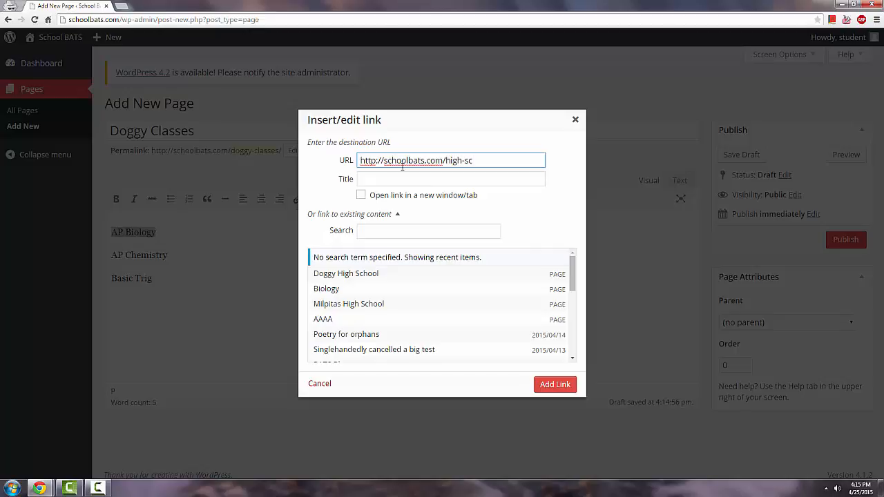
pyautogui.write('hool/doggy-high-school')
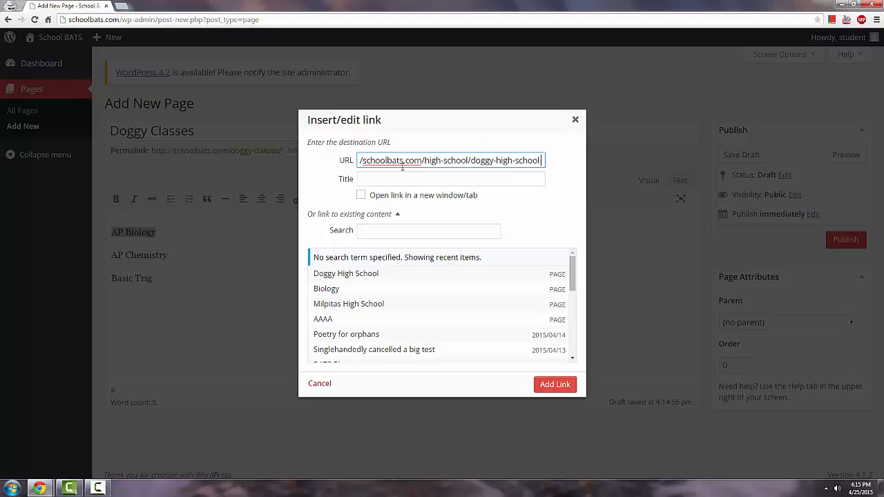
pyautogui.write('/doggy')
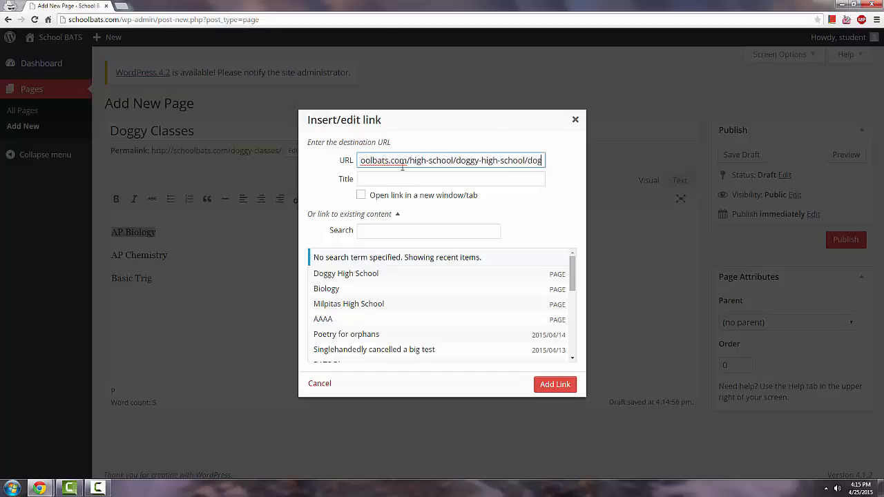
pyautogui.write('-c')
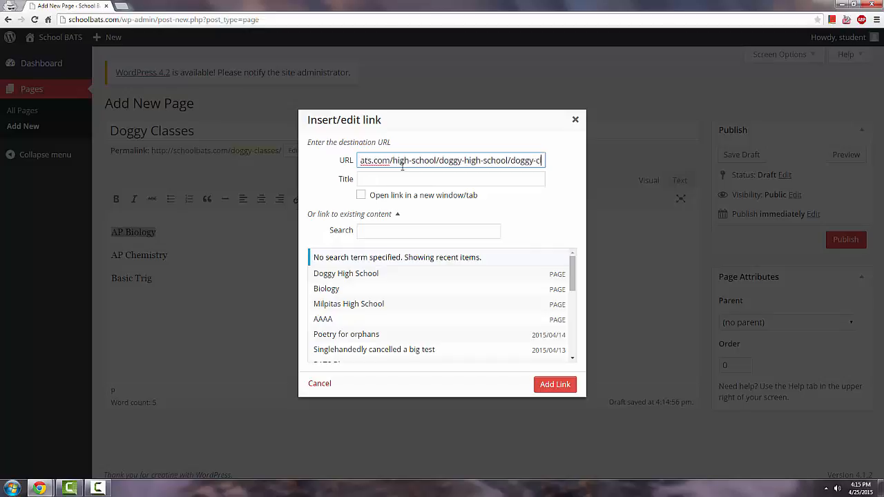
pyautogui.write('lasses/')
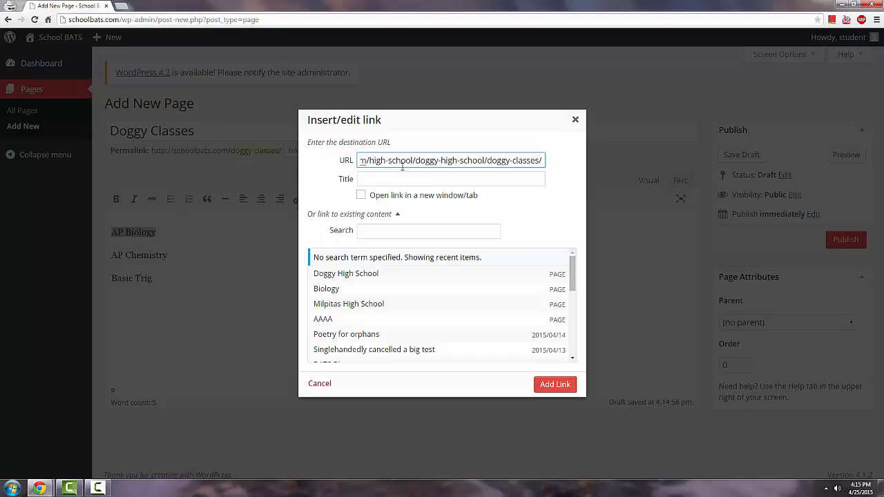
pyautogui.write('s')
pyautogui.press('BackSpace')
pyautogui.write('doggy')
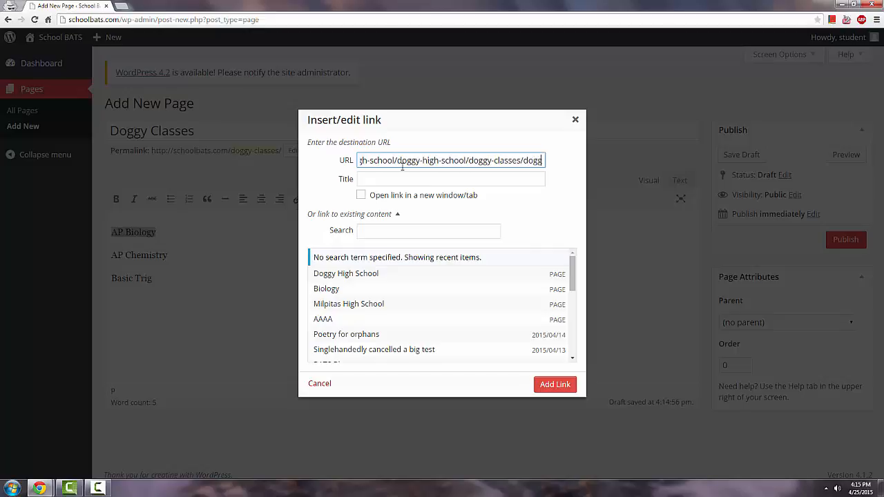
pyautogui.write('-ap')
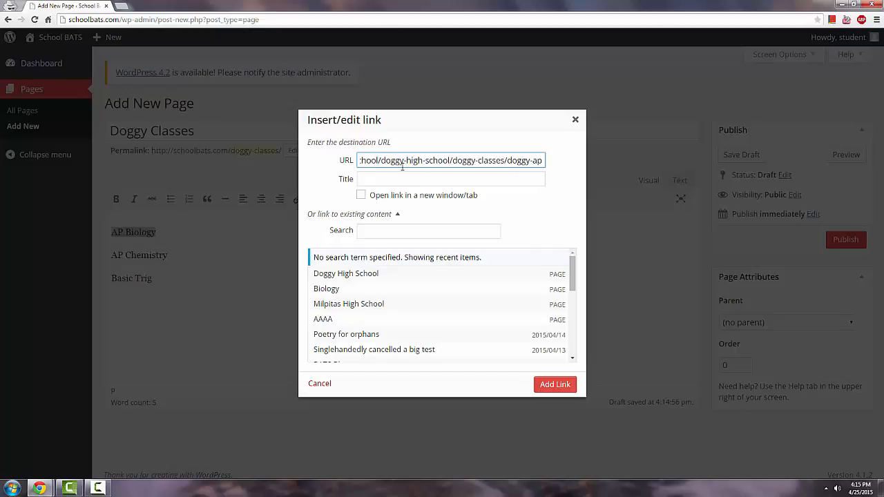
pyautogui.write('-biology')
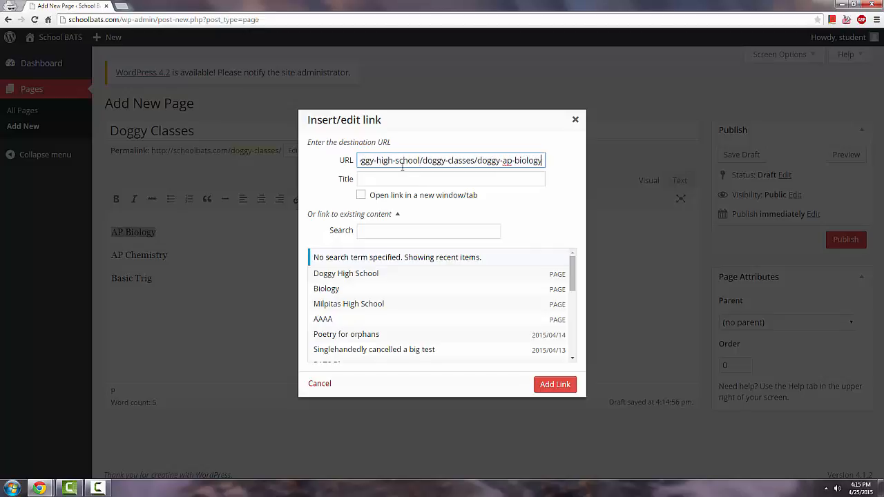
pyautogui.write('-teac')
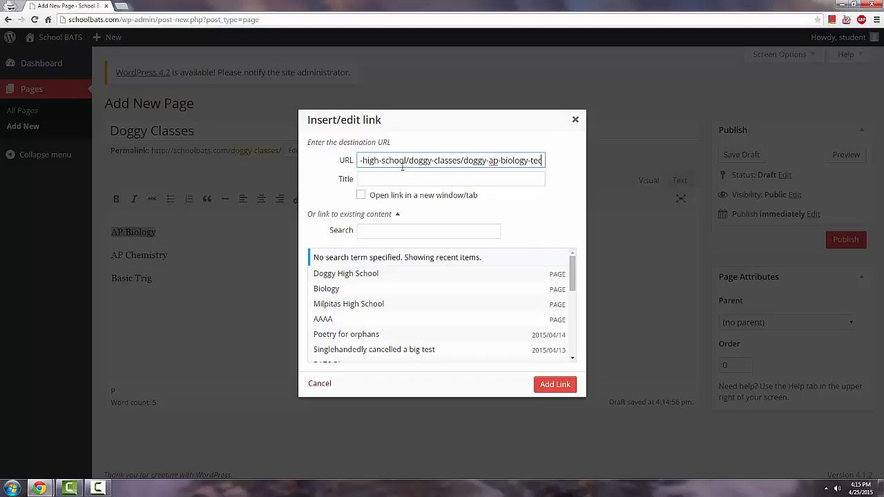
pyautogui.write('hers')
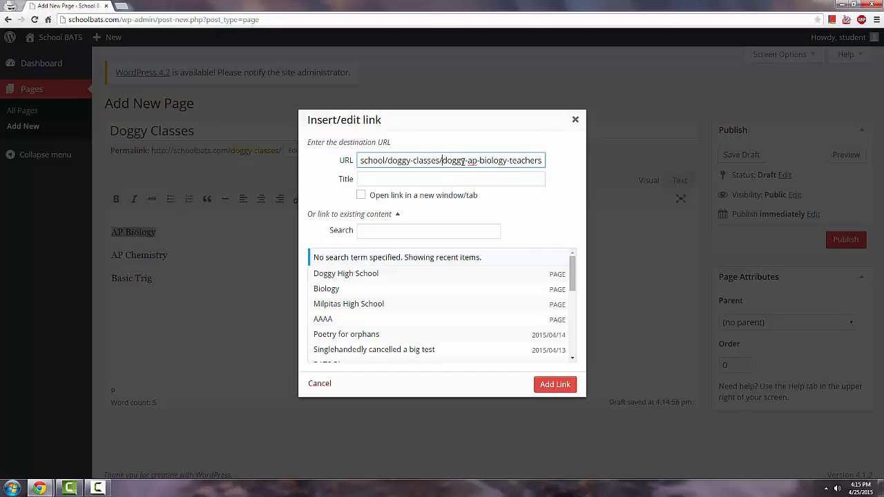
pyautogui.moveTo(443, 160); pyautogui.dragTo(493, 160)
pyautogui.click(493, 160)
pyautogui.click(443, 160)
pyautogui.click(554, 384)
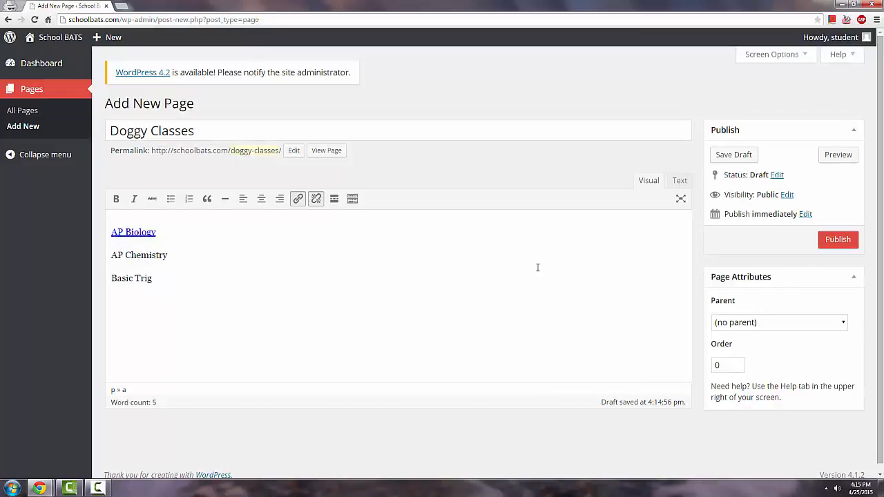
# Step: Set the Doggy Classes page's parent to Doggy High School and return the cursor to the page body
pyautogui.click(730, 323)
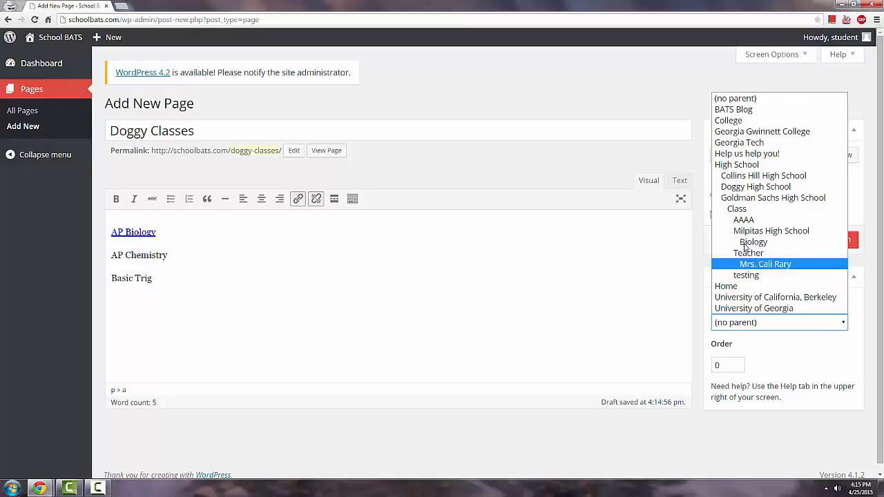
pyautogui.click(753, 187)
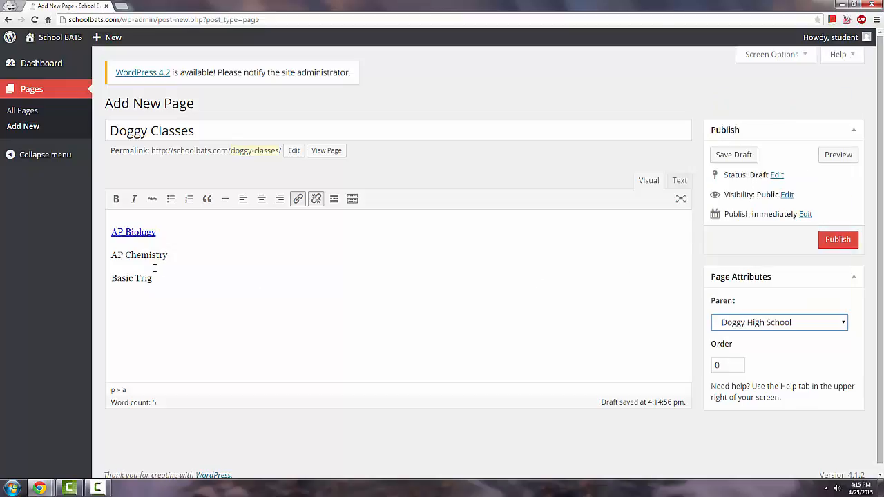
pyautogui.click(195, 252)
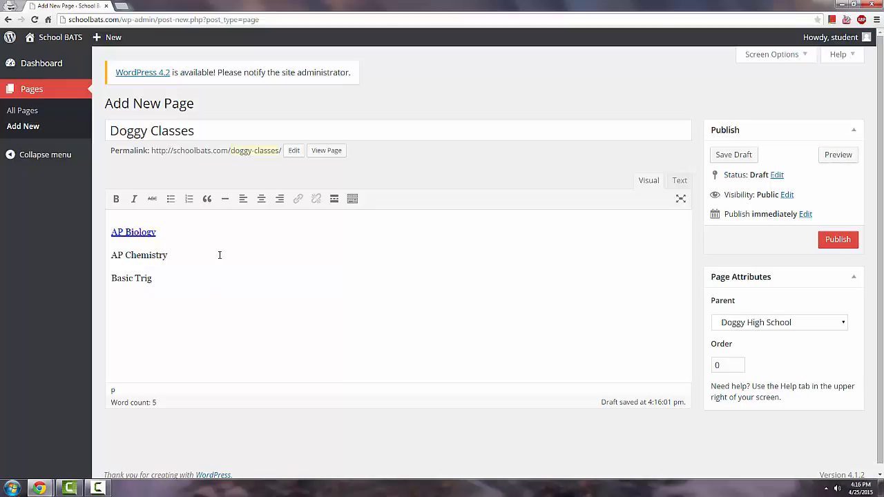
# Step: Open schoolbats.com in a new browser tab and find the Create Classes instructions on its Help Us Help You! page
pyautogui.click(121, 5)
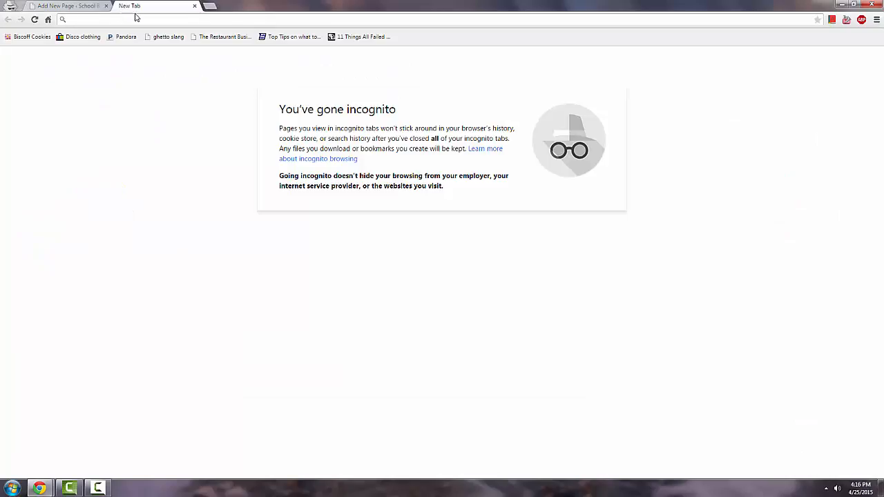
pyautogui.write('schoolbats.com')
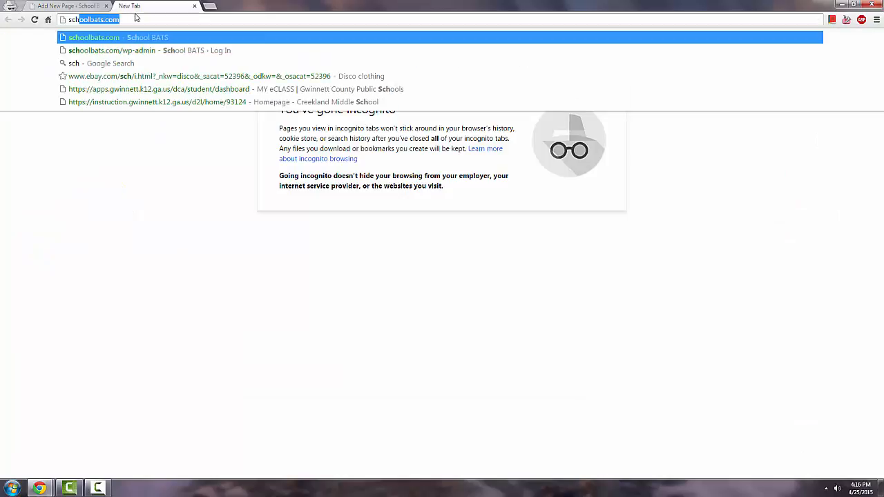
pyautogui.press('Return')
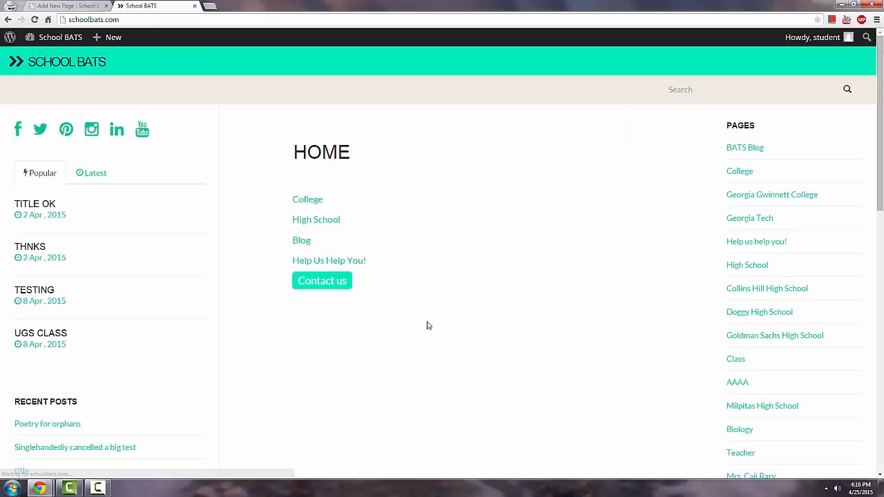
pyautogui.click(328, 260)
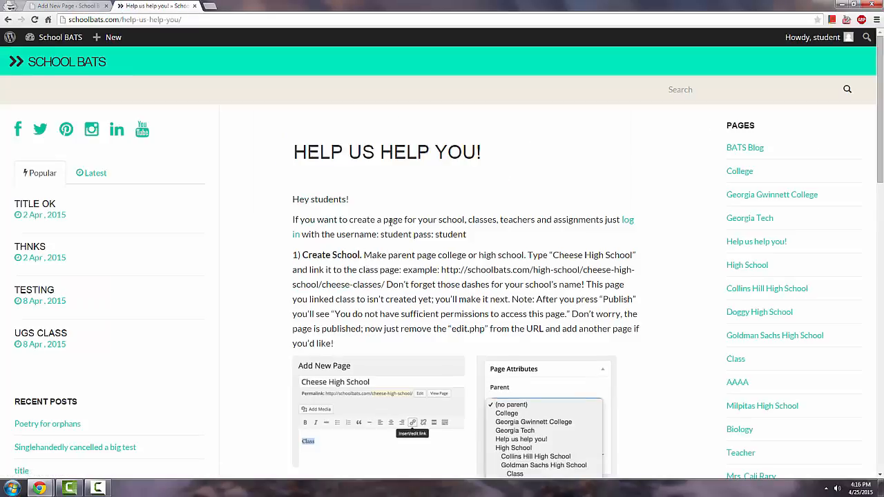
pyautogui.scroll(-5, 398, 244)
pyautogui.scroll(-3, 398, 244)
pyautogui.scroll(2, 398, 238)
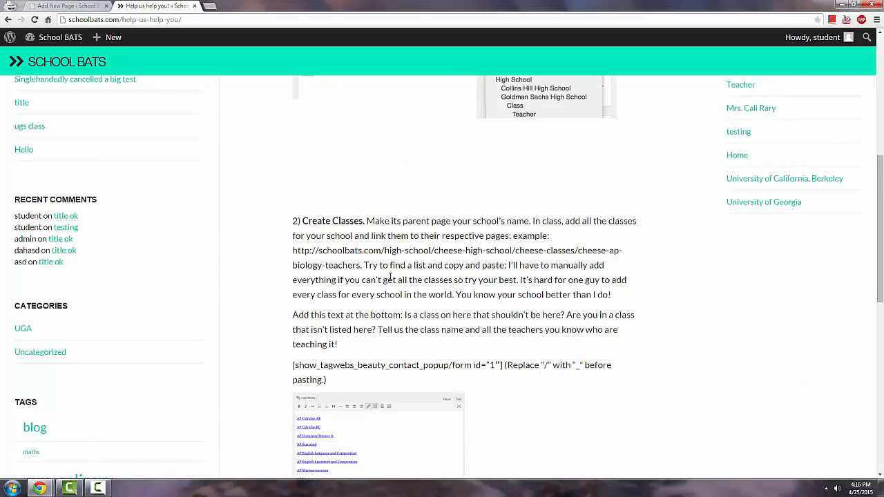
pyautogui.moveTo(322, 220); pyautogui.dragTo(384, 220)
pyautogui.click(378, 237)
# Step: Copy the "Is a class on here that shouldn't be here?" text together with the contact popup shortcode from the Create Classes instructions
pyautogui.click(82, 6)
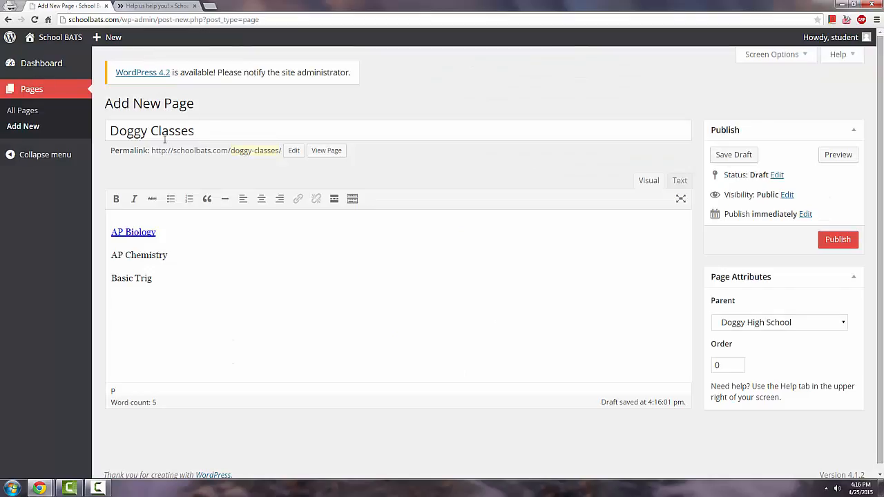
pyautogui.click(154, 5)
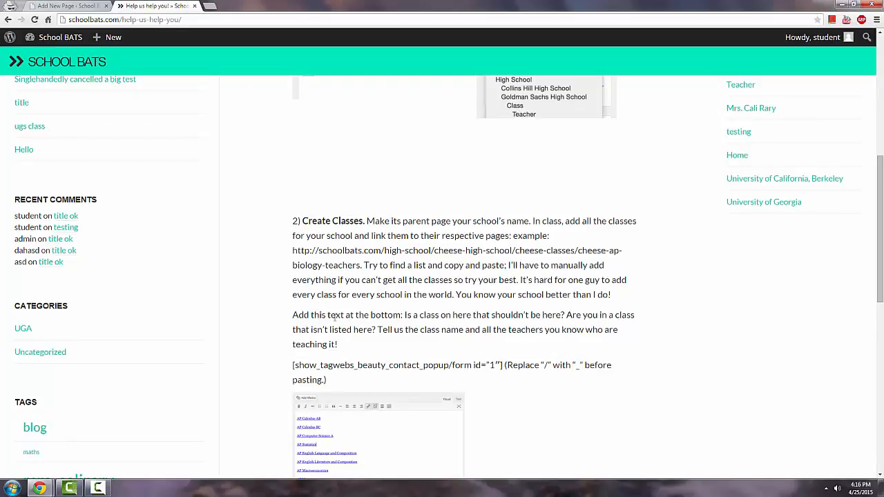
pyautogui.moveTo(311, 314); pyautogui.dragTo(396, 316)
pyautogui.moveTo(419, 347); pyautogui.dragTo(406, 315)
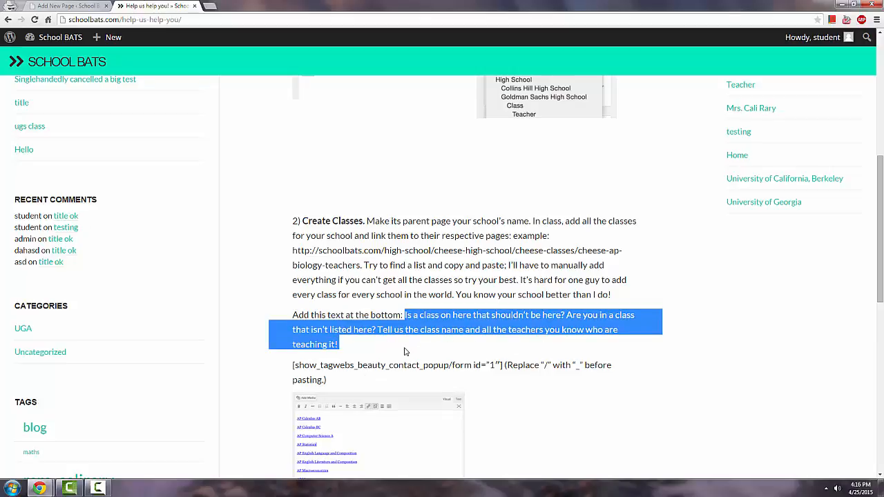
pyautogui.click(405, 350)
pyautogui.moveTo(406, 315); pyautogui.dragTo(505, 366)
pyautogui.hotkey('ctrl', 'c')
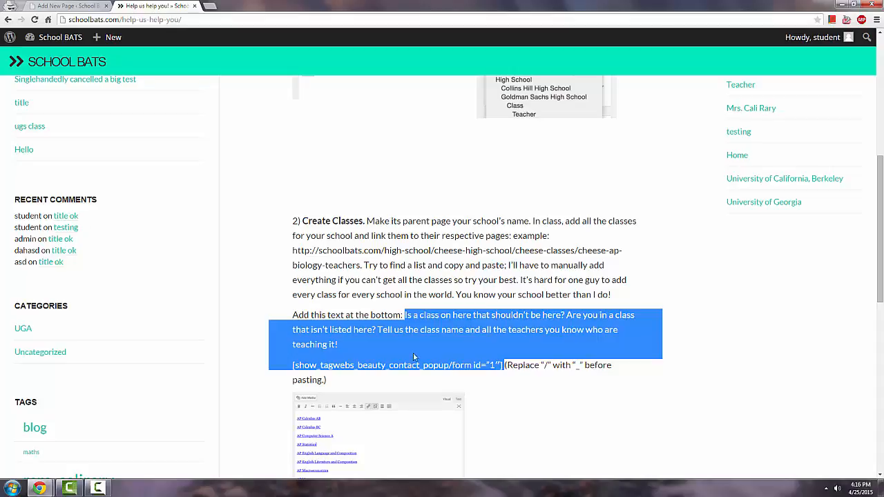
# Step: Paste the copied text below Basic Trig on the Doggy Classes page and replace the shortcode's slash with an underscore before "form"
pyautogui.click(56, 6)
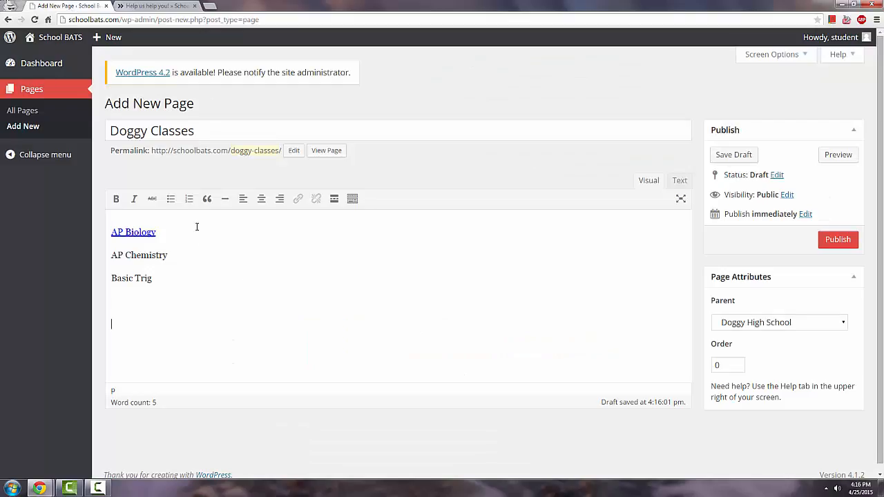
pyautogui.hotkey('ctrl', 'v')
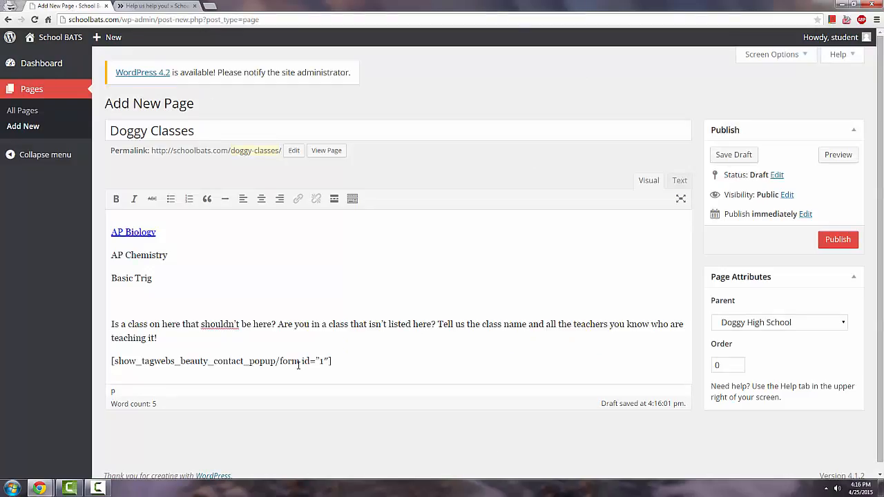
pyautogui.click(279, 361)
pyautogui.press('BackSpace')
pyautogui.write('_')
pyautogui.click(113, 312)
pyautogui.press('BackSpace')
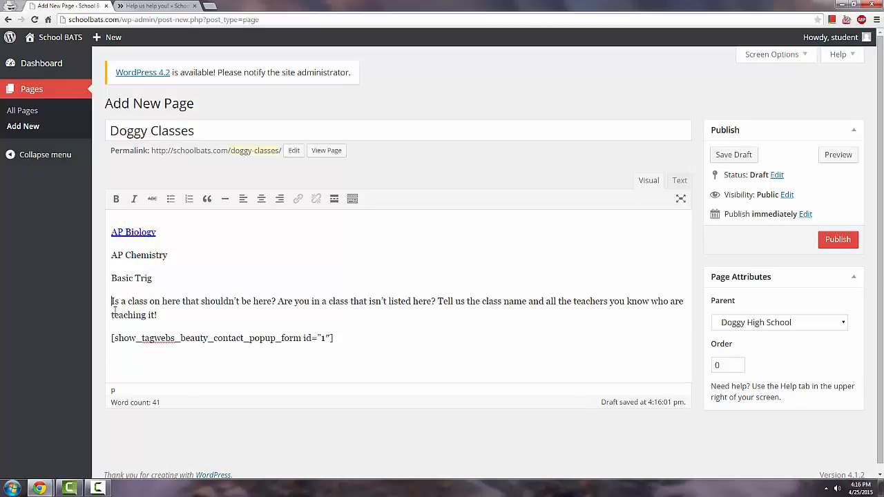
pyautogui.press('Return')
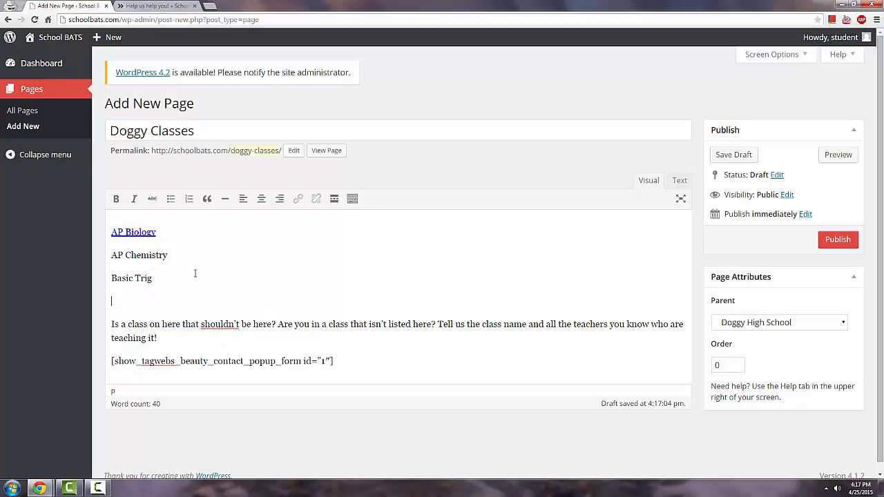
pyautogui.tripleClick(142, 256)
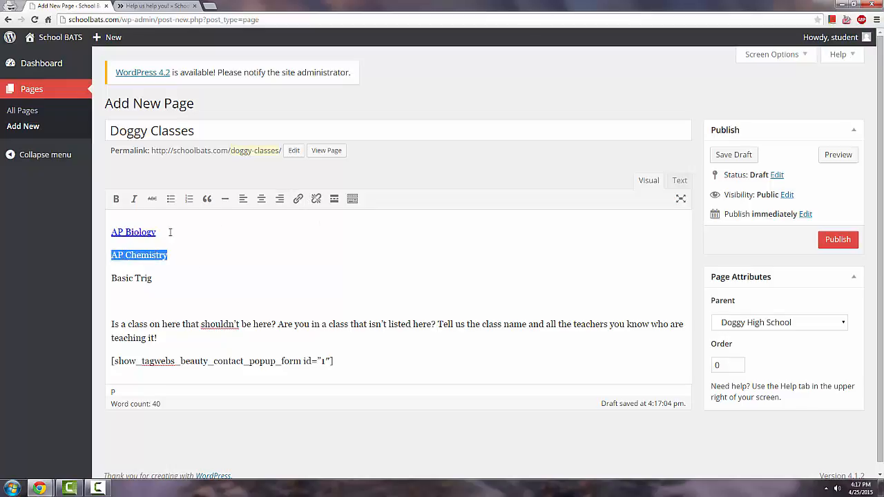
pyautogui.click(136, 232)
pyautogui.doubleClick(138, 259)
pyautogui.moveTo(153, 278); pyautogui.dragTo(112, 284)
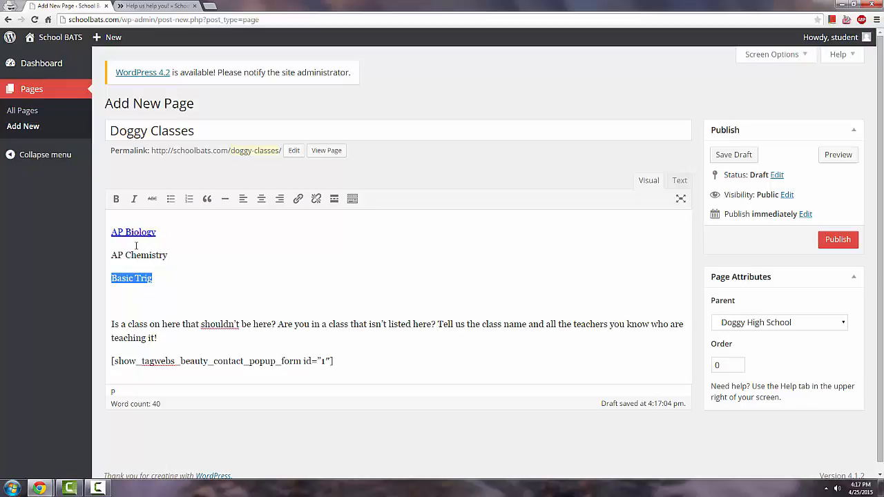
pyautogui.click(395, 290)
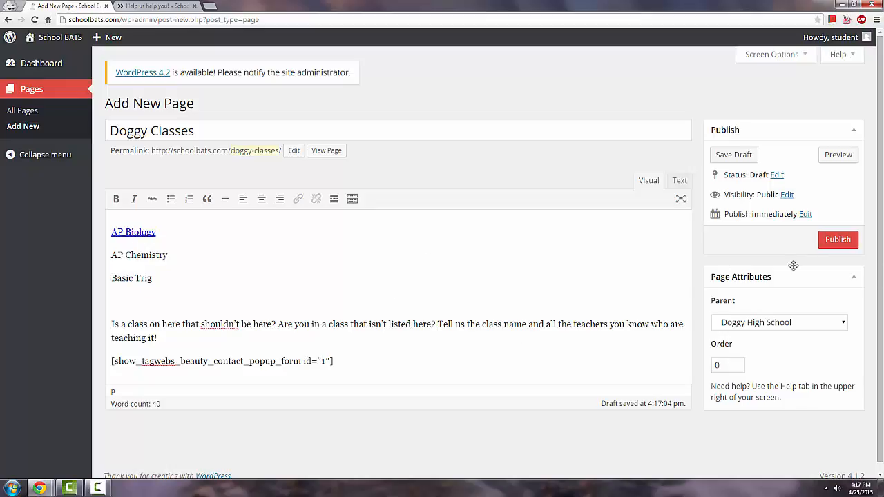
# Step: Publish the Doggy Classes page
pyautogui.click(829, 241)
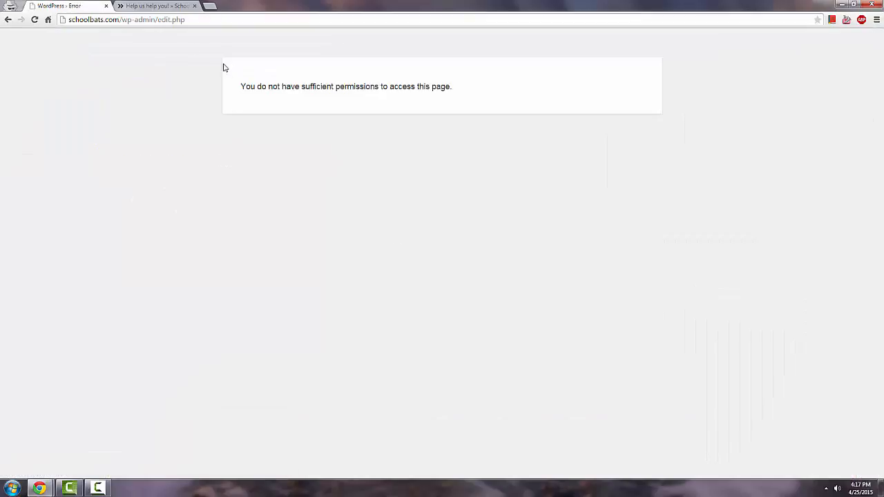
# Step: Leave the permission error page by returning to the WordPress admin and open the list of pages
pyautogui.moveTo(195, 19); pyautogui.dragTo(158, 19)
pyautogui.press('BackSpace')
pyautogui.press('Return')
pyautogui.click(24, 89)
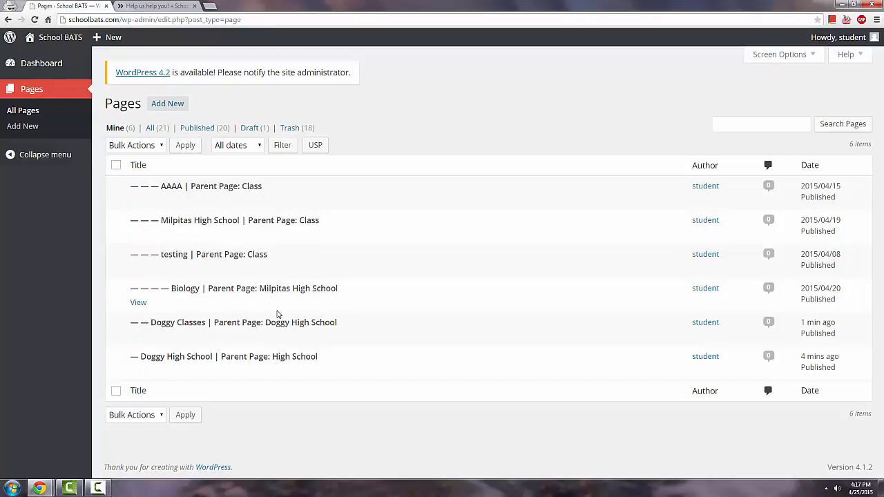
# Step: Add a new page titled "Doggy AP Biology Teachers"
pyautogui.click(152, 105)
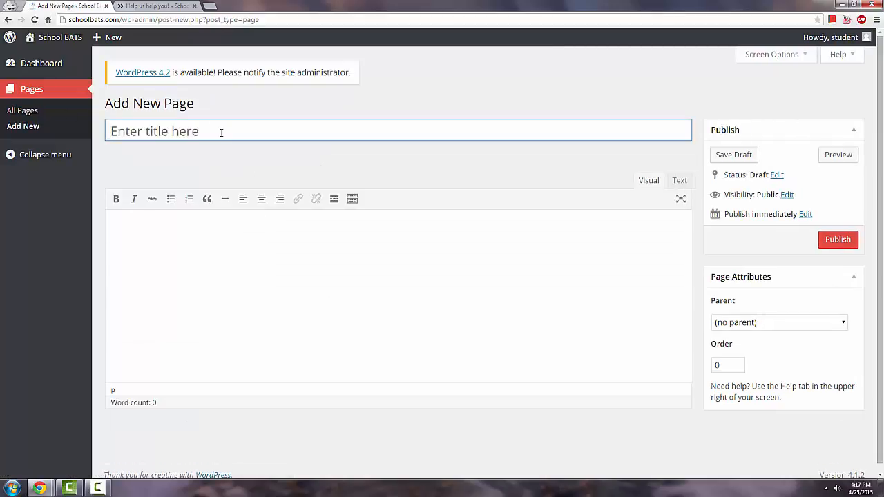
pyautogui.click(221, 132)
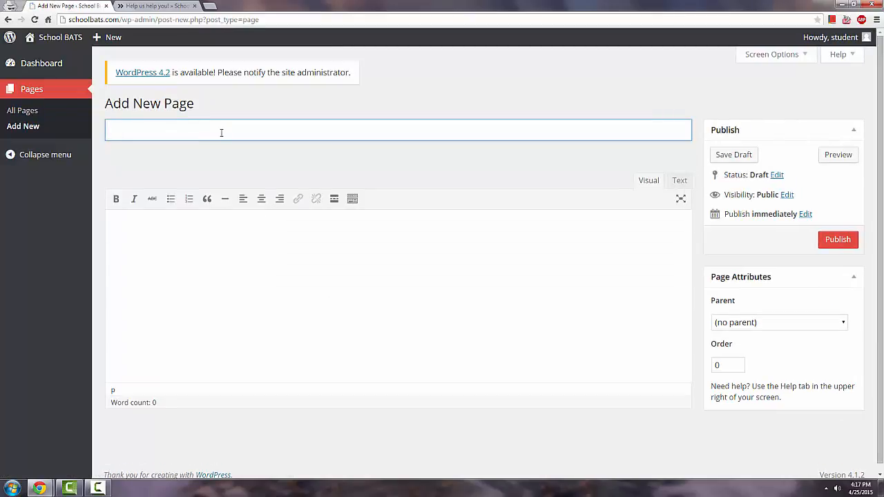
pyautogui.write('Doggy AP Biology')
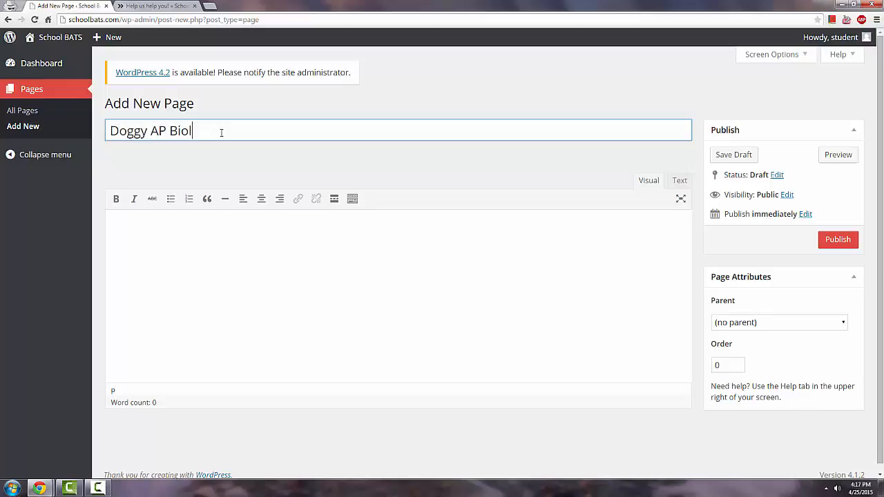
pyautogui.write('Teachers')
# Step: List the two AP Biology teachers' names, with their titles, on separate lines in the page body
pyautogui.click(243, 254)
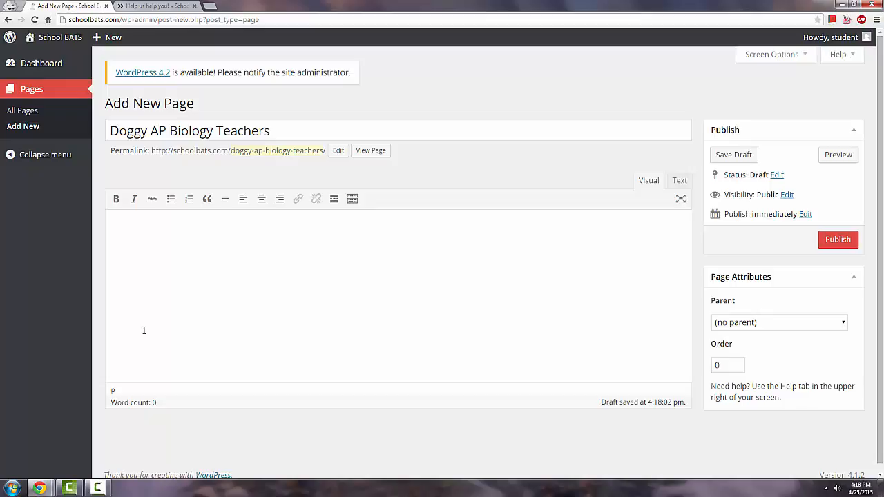
pyautogui.write('Mr.')
pyautogui.write(' James Dg')
pyautogui.write('==')
pyautogui.press('BackSpace')
pyautogui.press('BackSpace')
pyautogui.press('BackSpace')
pyautogui.write('og')
pyautogui.press('Return')
pyautogui.write('Mrs. Je')
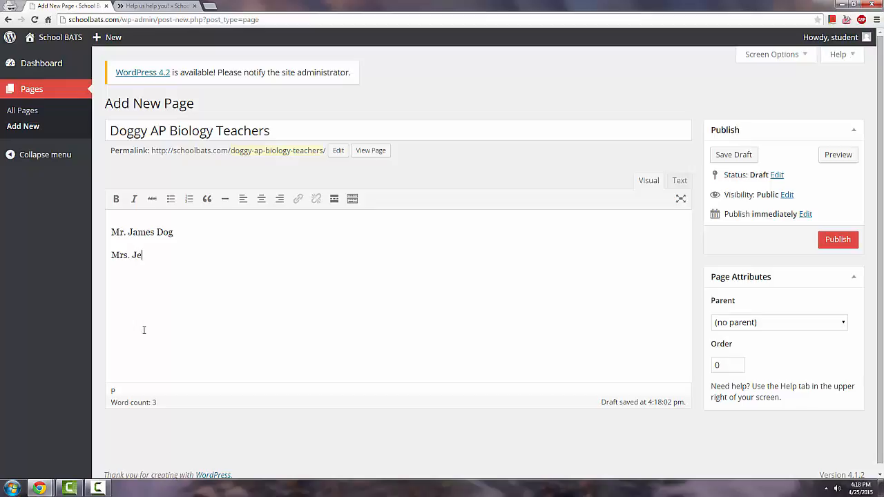
pyautogui.write('ssie Cat')
# Step: Start a link on the first teacher's name to schoolbats.com/high-school/doggy-high-school/doggy-classes/doggy-ap-biology-teachers/ plus the teacher's title and name in hyphenated lowercase
pyautogui.moveTo(185, 226); pyautogui.dragTo(106, 228)
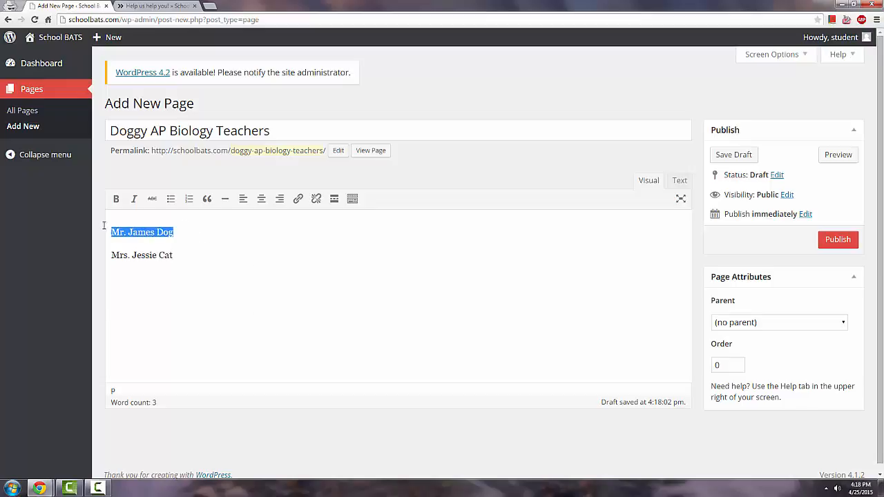
pyautogui.click(298, 199)
pyautogui.click(388, 162)
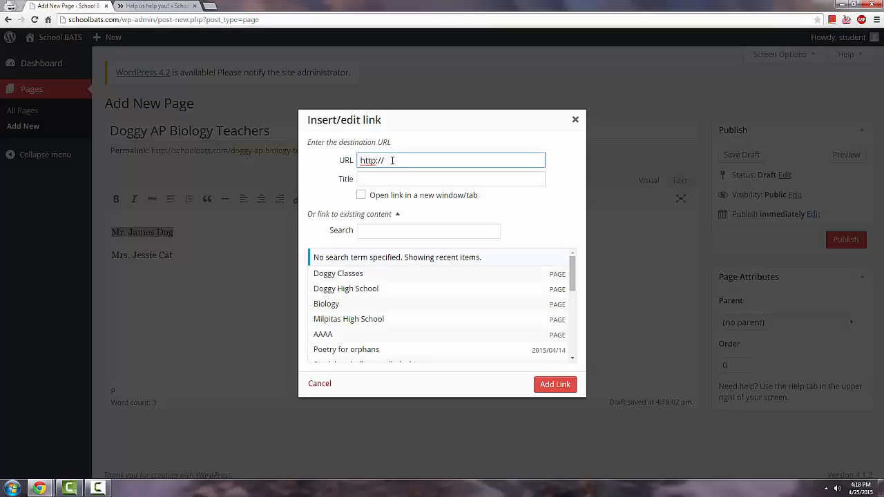
pyautogui.write('schoolbats.com/high')
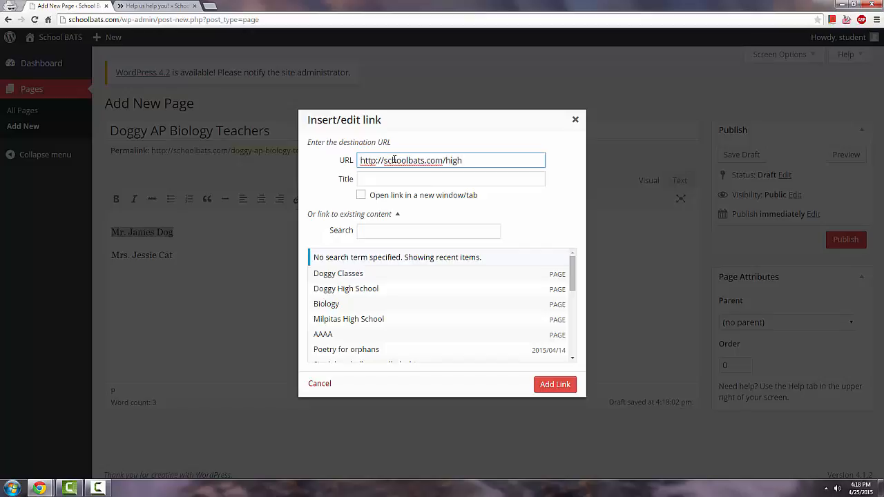
pyautogui.write('-school/doggy-high-schoo')
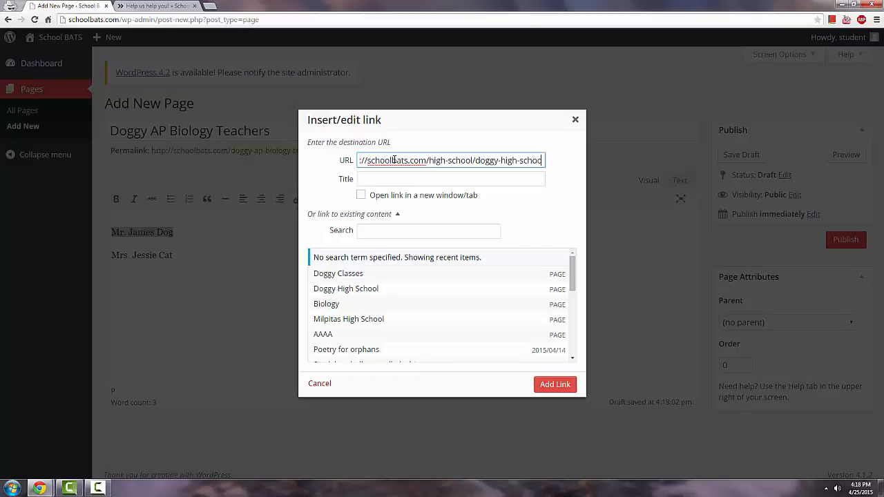
pyautogui.write('l/')
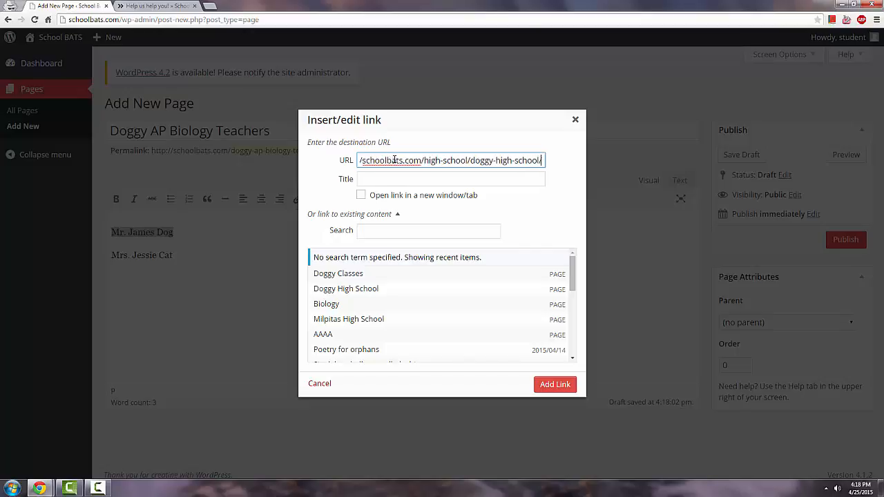
pyautogui.write('dogg')
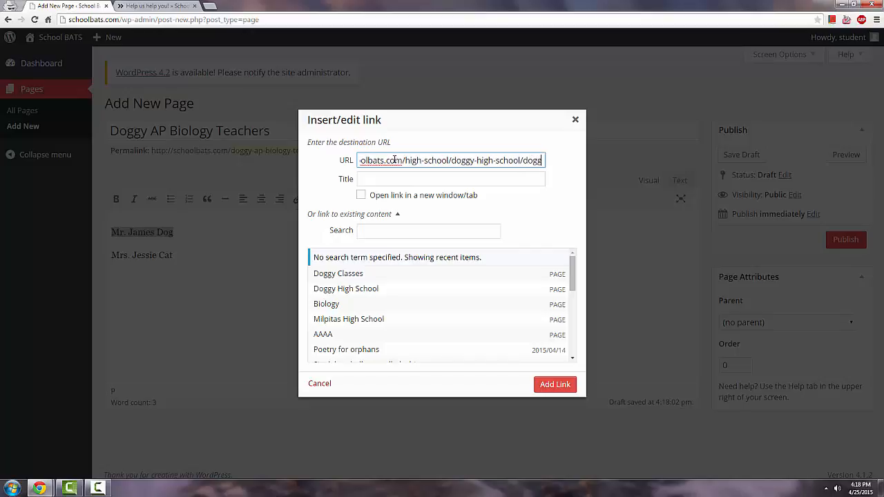
pyautogui.write('y')
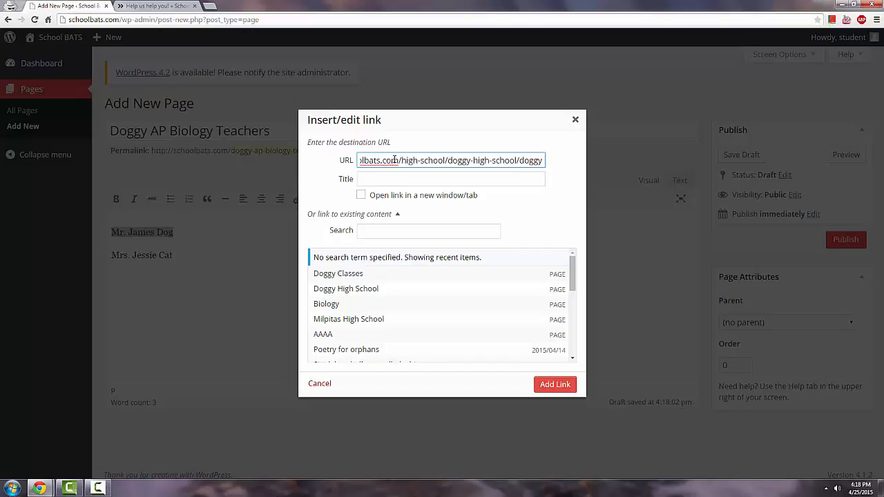
pyautogui.write('-classes')
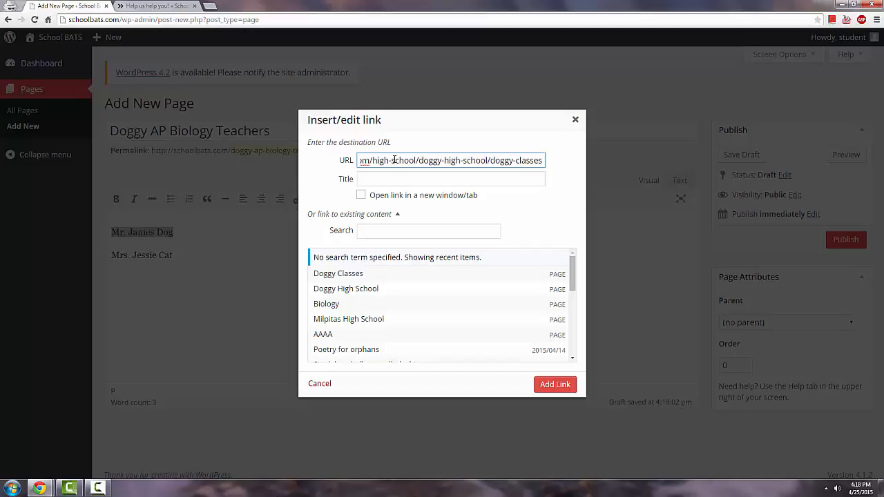
pyautogui.write('/')
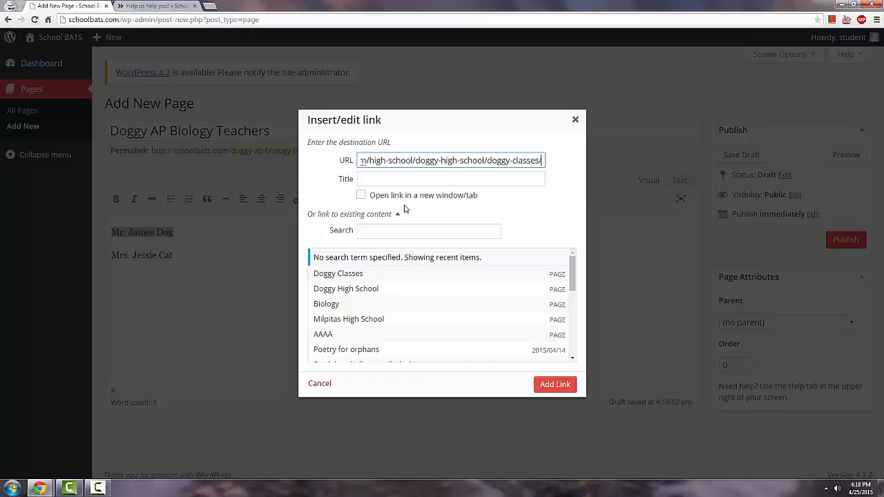
pyautogui.write('dog')
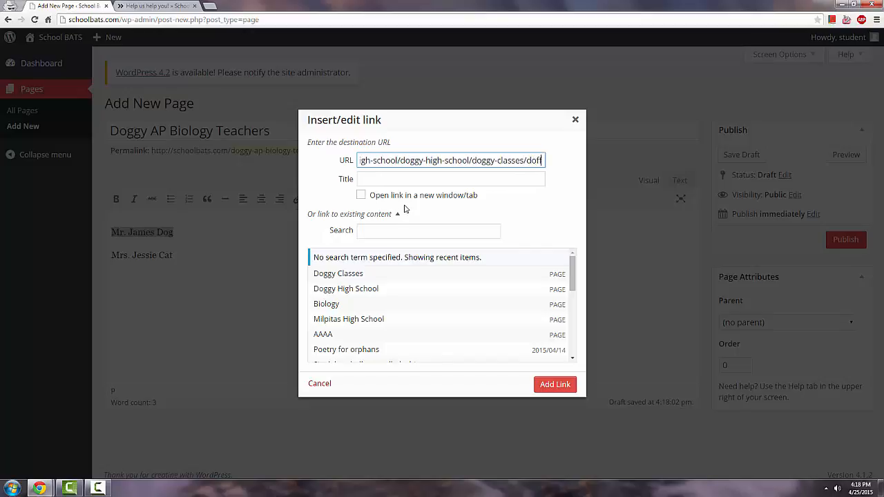
pyautogui.write('gy')
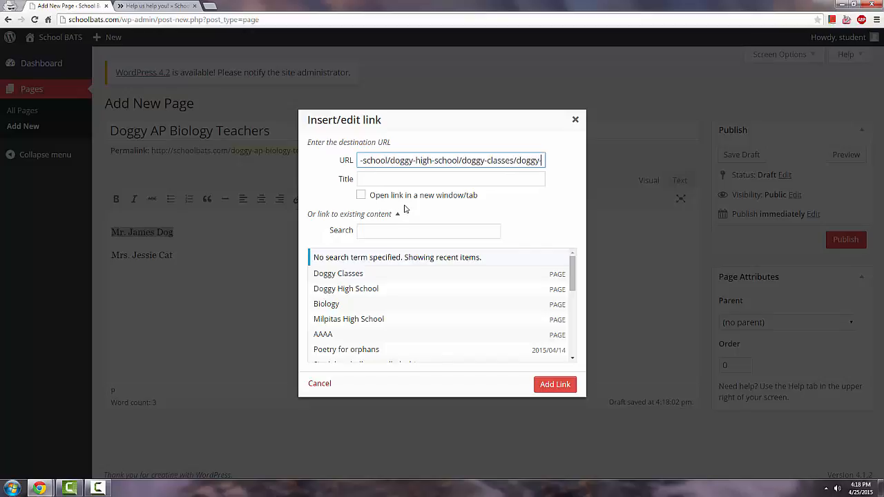
pyautogui.write('-ap-bio')
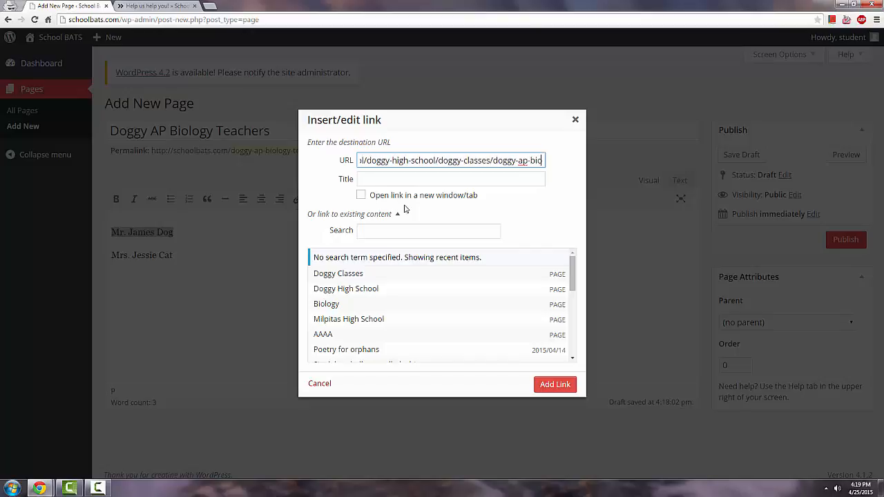
pyautogui.write('logy-t')
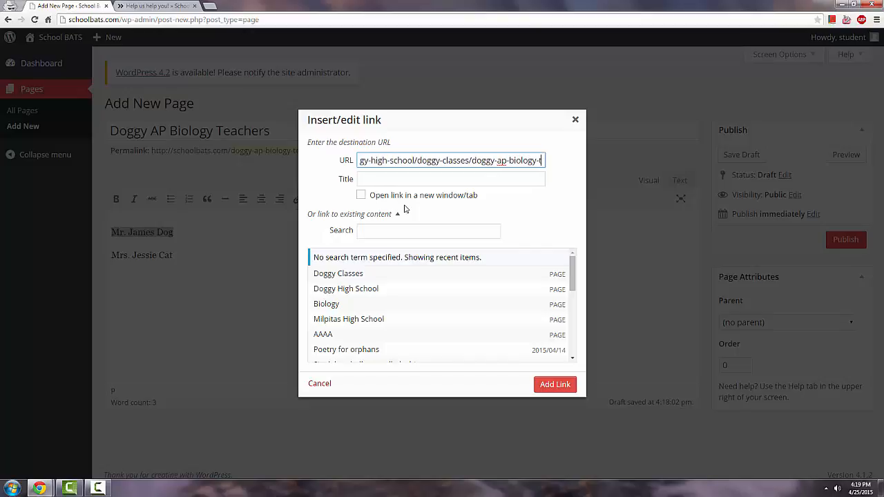
pyautogui.write('eachers')
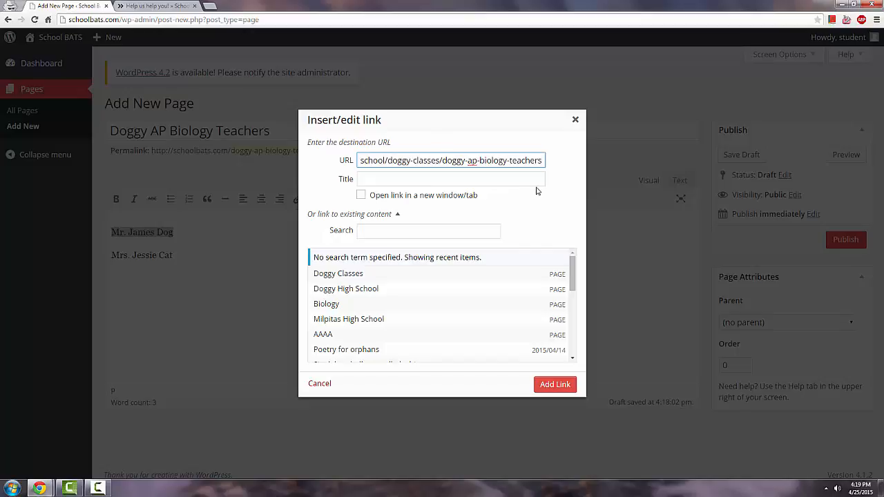
pyautogui.write('/')
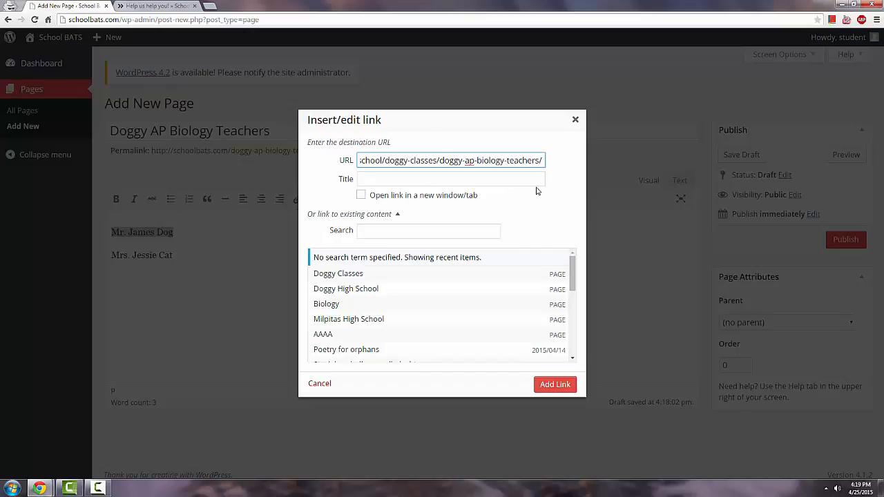
pyautogui.write('mr')
pyautogui.write('-')
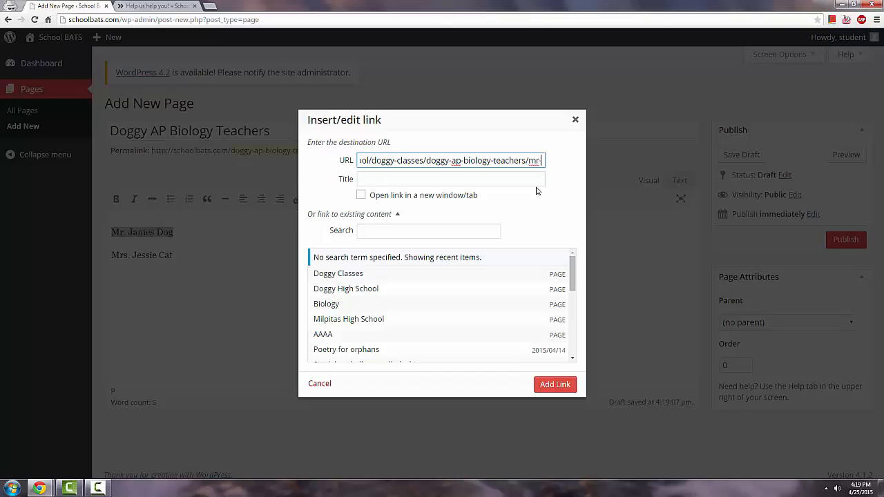
pyautogui.write('james-dog')
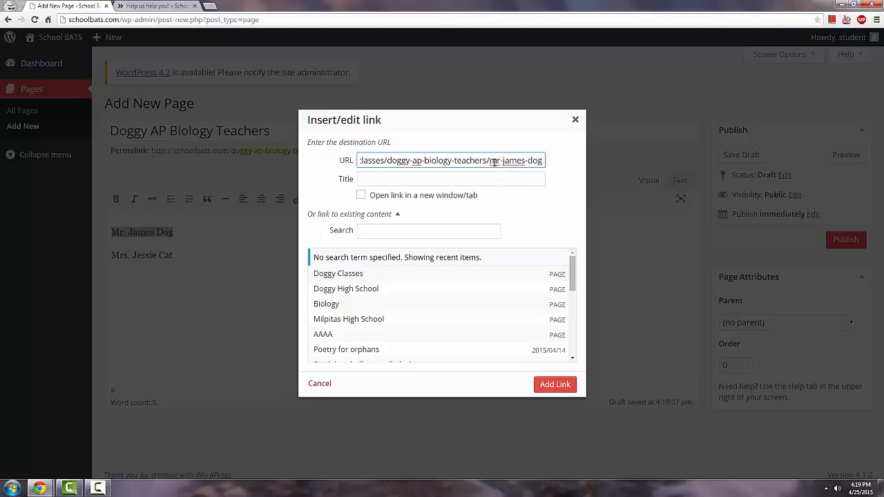
# Step: Check the entire link address from start to end and add the link to the first teacher's name
pyautogui.moveTo(497, 160); pyautogui.dragTo(469, 161)
pyautogui.click(443, 165)
pyautogui.moveTo(383, 160); pyautogui.dragTo(541, 161)
pyautogui.click(539, 161)
pyautogui.moveTo(441, 163); pyautogui.dragTo(340, 165)
pyautogui.click(463, 160)
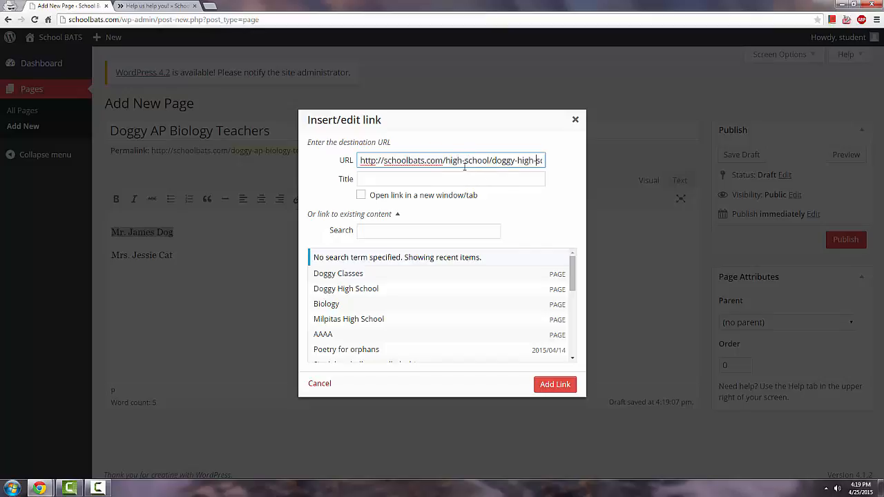
pyautogui.press('Right')
pyautogui.press('Right')
pyautogui.press('Right')
pyautogui.press('Right')
pyautogui.press('Right')
pyautogui.press('Right')
pyautogui.press('Right')
pyautogui.press('Right')
pyautogui.press('Right')
pyautogui.press('Right')
pyautogui.press('Right')
pyautogui.press('Right')
pyautogui.press('Right')
pyautogui.press('Right')
pyautogui.press('Right')
pyautogui.press('Right')
pyautogui.press('Right')
pyautogui.press('Right')
pyautogui.press('Right')
pyautogui.press('Right')
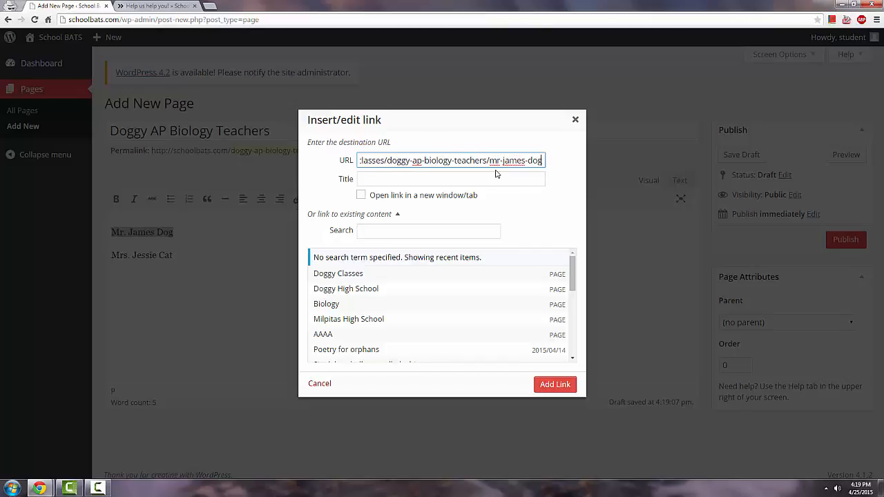
pyautogui.press('Left')
pyautogui.press('Left')
pyautogui.press('Left')
pyautogui.press('Left')
pyautogui.press('Left')
pyautogui.press('Left')
pyautogui.press('Left')
pyautogui.press('Left')
pyautogui.press('Left')
pyautogui.press('Left')
pyautogui.press('Left')
pyautogui.press('Left')
pyautogui.press('Left')
pyautogui.press('Left')
pyautogui.press('Left')
pyautogui.press('Left')
pyautogui.press('Left')
pyautogui.click(546, 386)
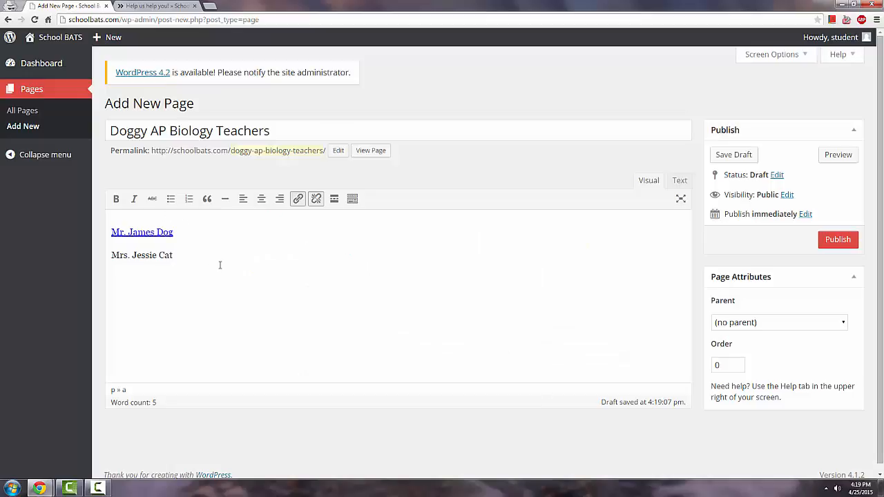
# Step: Copy the text from "Is a teacher on here that shouldn't be here?" through "Add them yourself!" from the help page's teachers list instructions
pyautogui.click(154, 6)
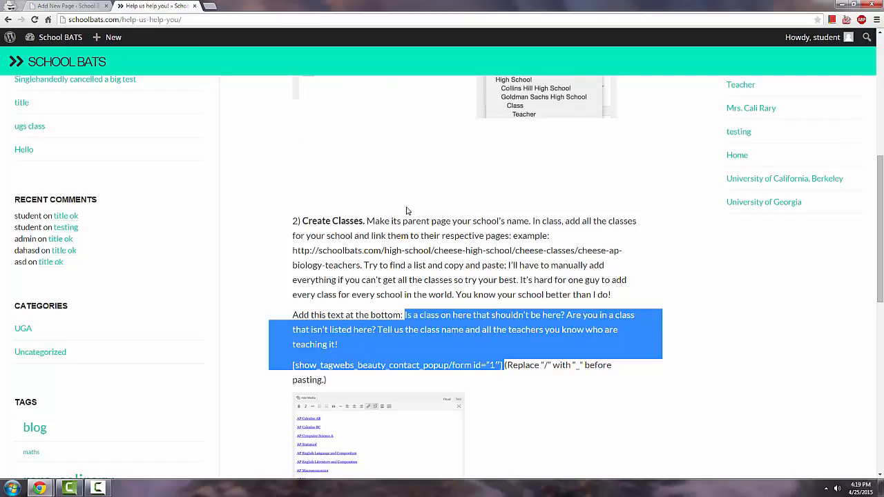
pyautogui.click(484, 307)
pyautogui.scroll(-4, 483, 307)
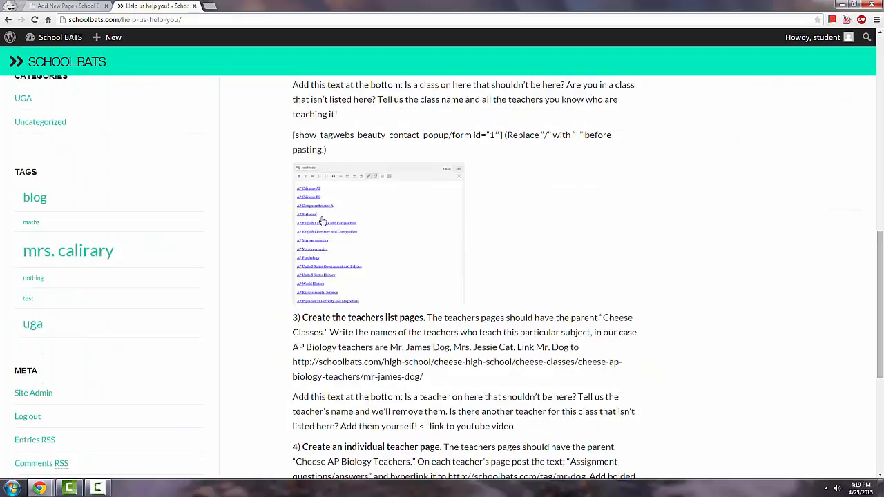
pyautogui.scroll(-2, 346, 198)
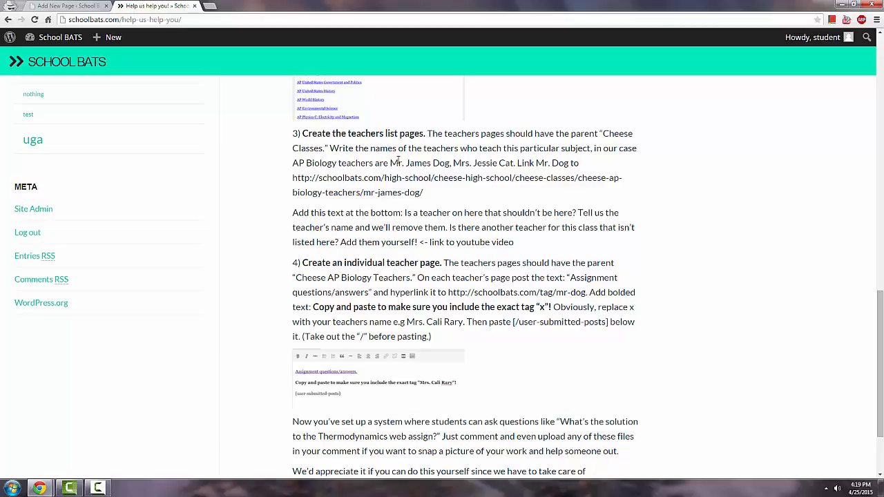
pyautogui.moveTo(399, 161); pyautogui.dragTo(445, 163)
pyautogui.click(468, 164)
pyautogui.moveTo(405, 213); pyautogui.dragTo(406, 240)
pyautogui.hotkey('ctrl', 'c')
# Step: Paste the copied text below the second teacher's name on the Doggy AP Biology Teachers page
pyautogui.click(52, 6)
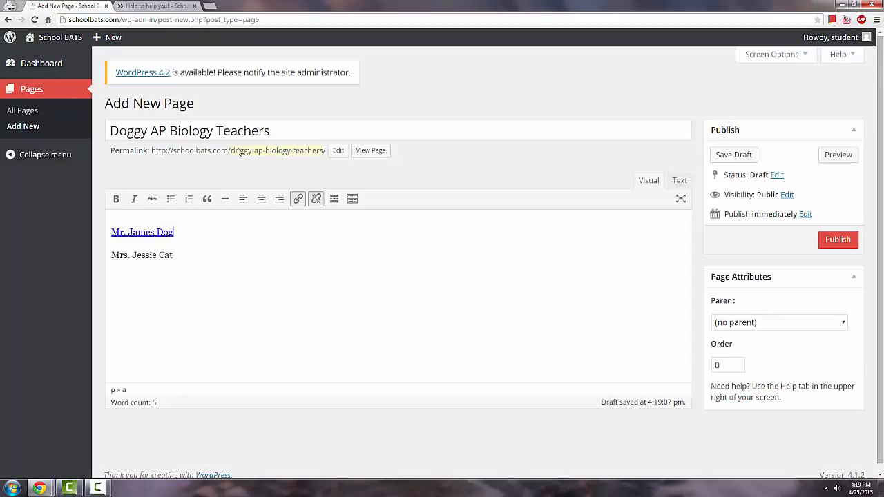
pyautogui.click(224, 259)
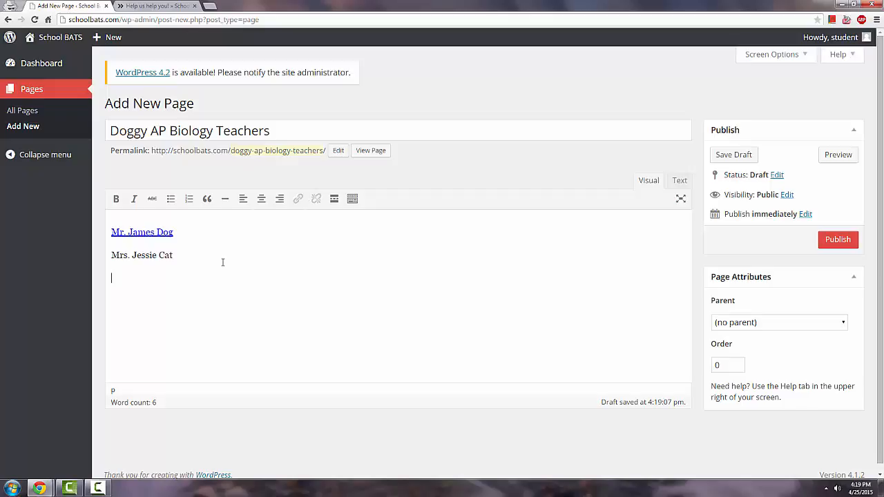
pyautogui.hotkey('ctrl', 'v')
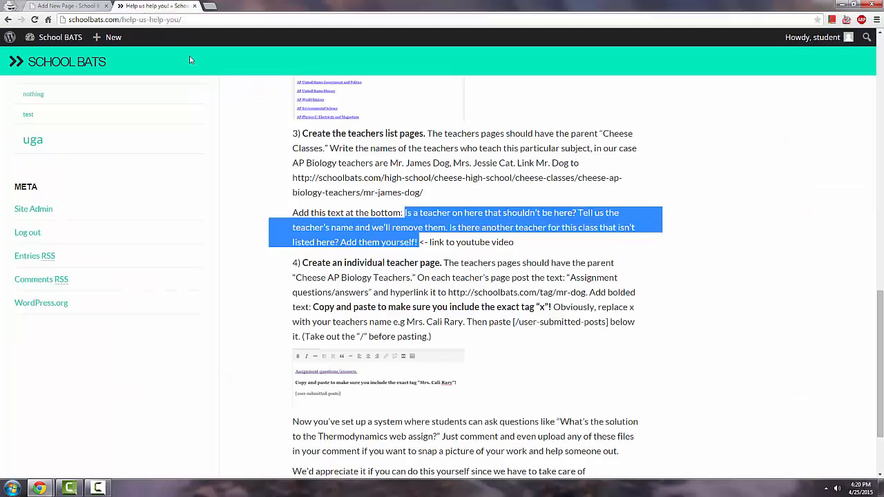
# Step: Check on the help page which part of the teachers list text has to be linked
pyautogui.hotkey('ctrl', 'Tab')
pyautogui.click(387, 243)
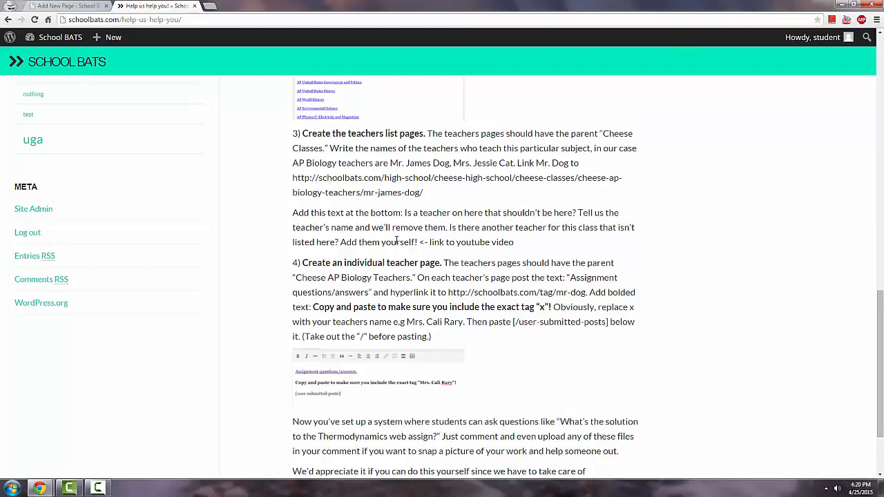
pyautogui.click(56, 5)
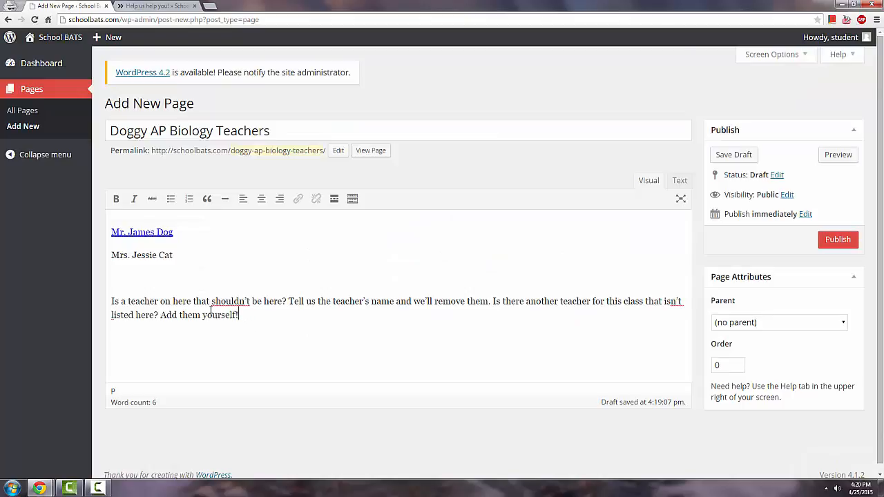
# Step: Link the words "Add them yourself!" on the teachers page to the existing "Help us help you!" page
pyautogui.moveTo(239, 315); pyautogui.dragTo(159, 316)
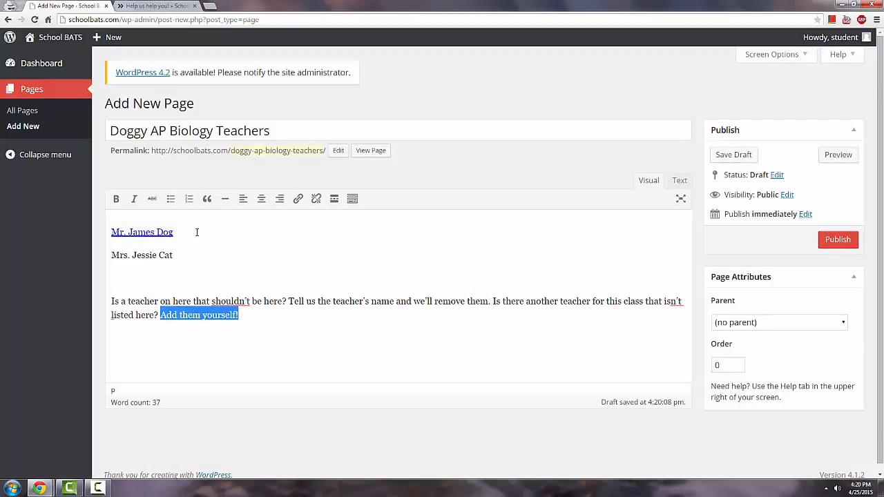
pyautogui.click(159, 6)
pyautogui.scroll(15, 461, 208)
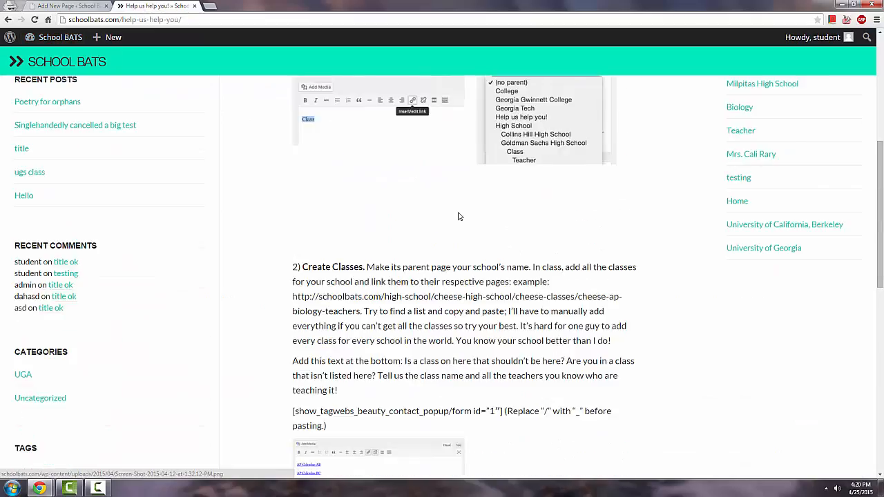
pyautogui.scroll(1, 459, 216)
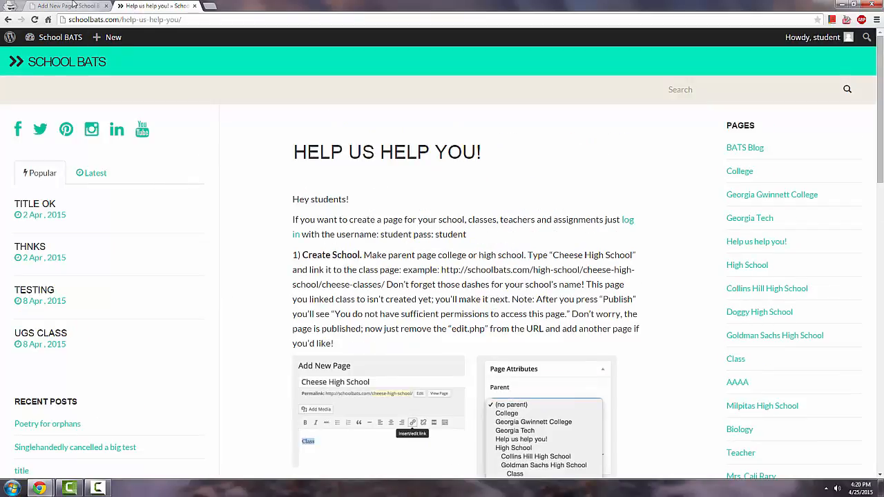
pyautogui.moveTo(186, 19); pyautogui.dragTo(54, 21)
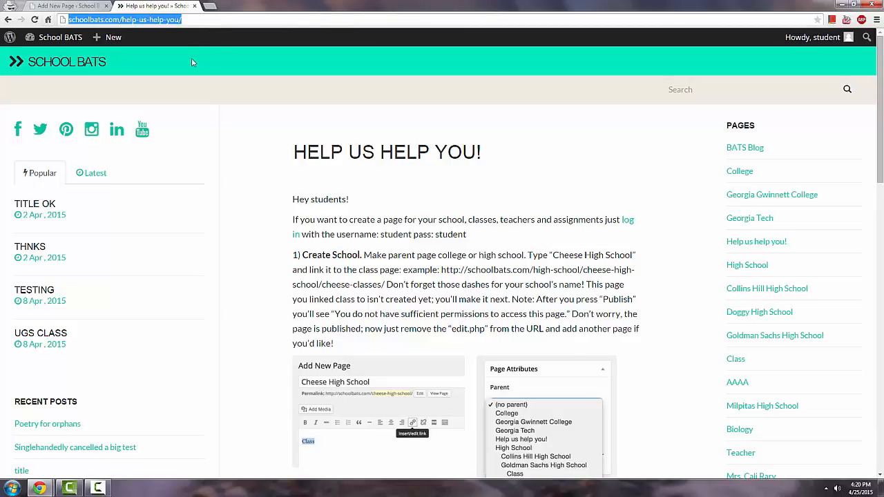
pyautogui.click(65, 5)
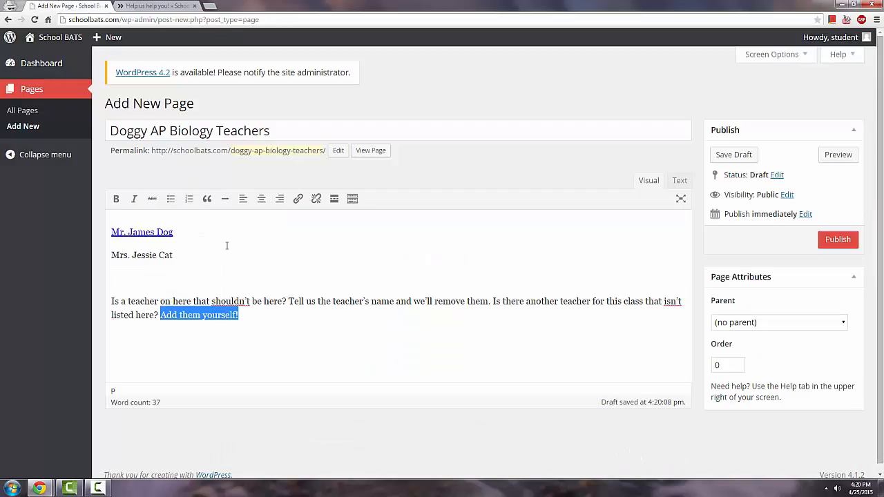
pyautogui.click(297, 198)
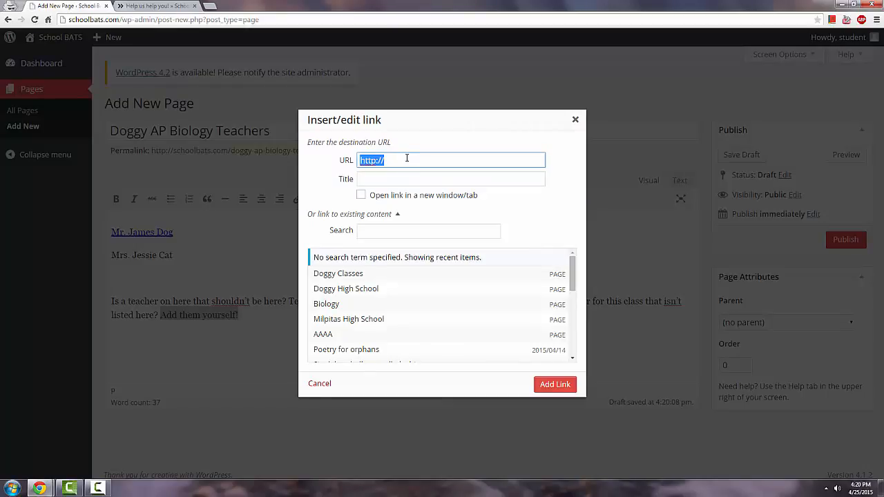
pyautogui.scroll(-3, 406, 283)
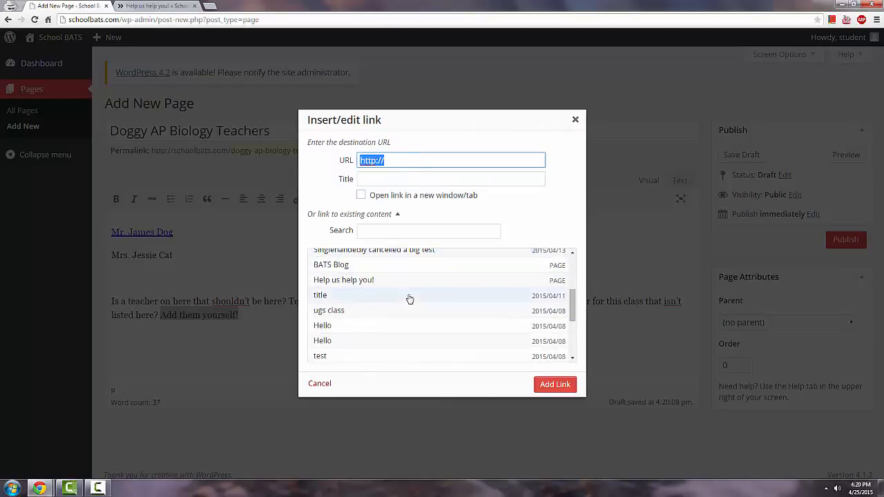
pyautogui.scroll(-1, 408, 299)
pyautogui.scroll(3, 394, 310)
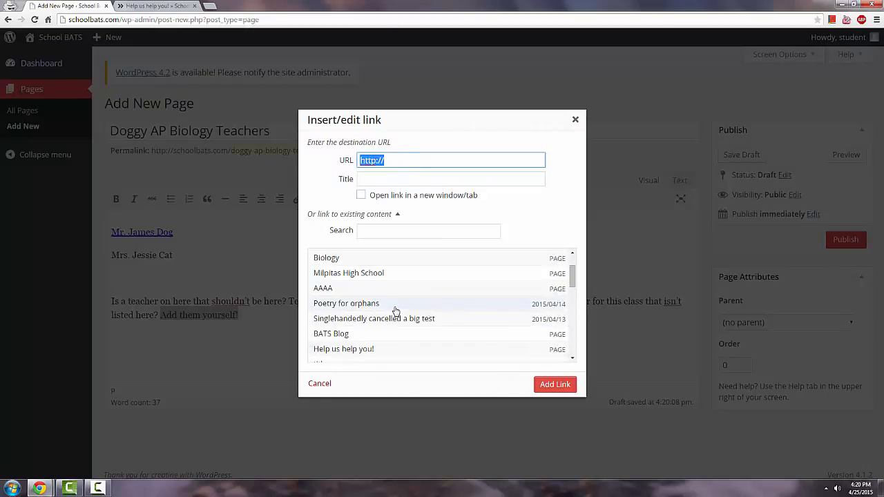
pyautogui.click(381, 348)
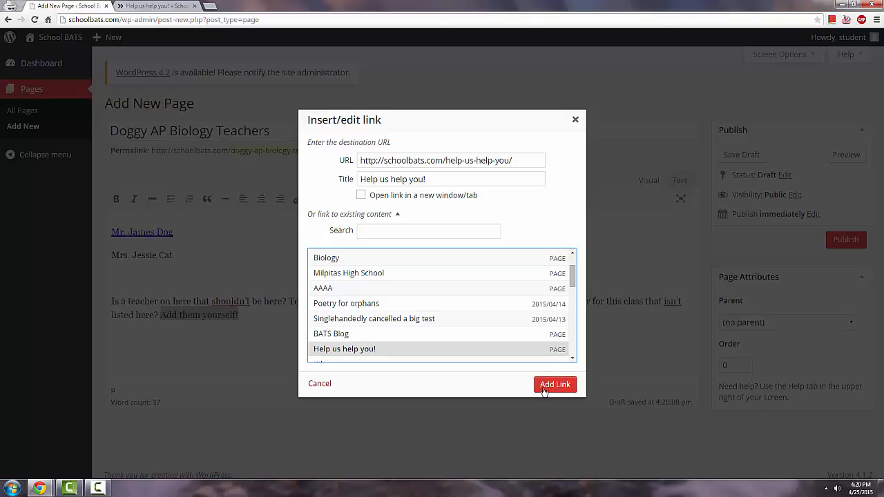
pyautogui.click(515, 161)
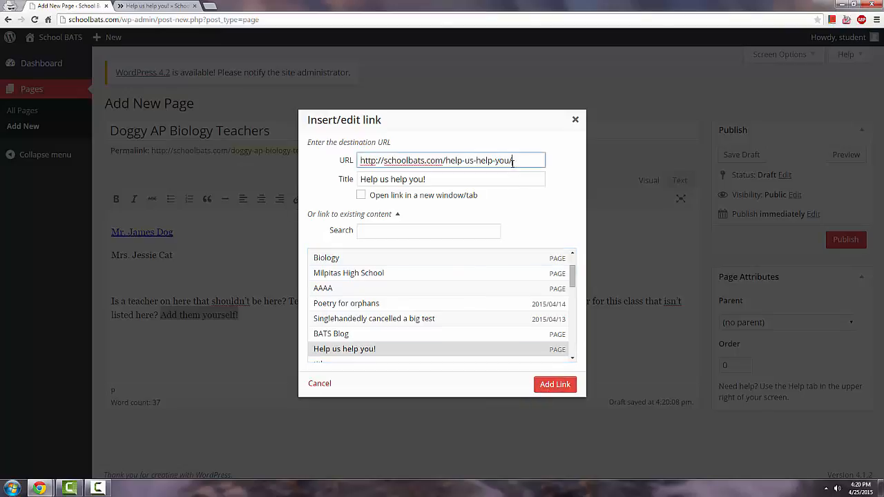
pyautogui.moveTo(515, 160); pyautogui.dragTo(255, 191)
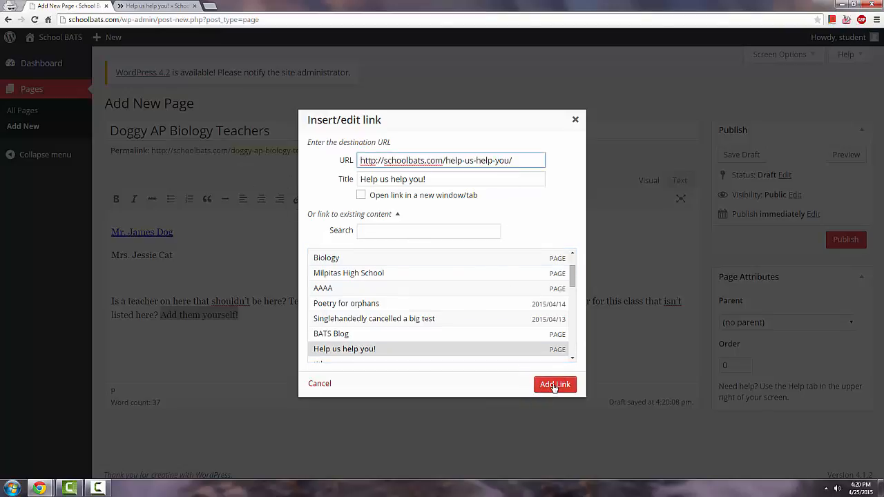
pyautogui.click(553, 384)
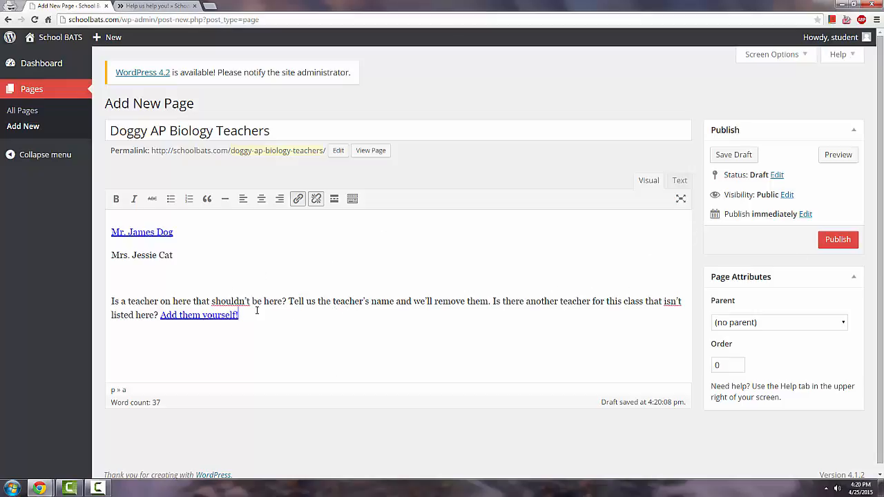
# Step: Copy the contact popup form shortcode with id "1" from the help page's Create Classes instructions
pyautogui.hotkey('ctrl', 'Tab')
pyautogui.scroll(-5, 530, 316)
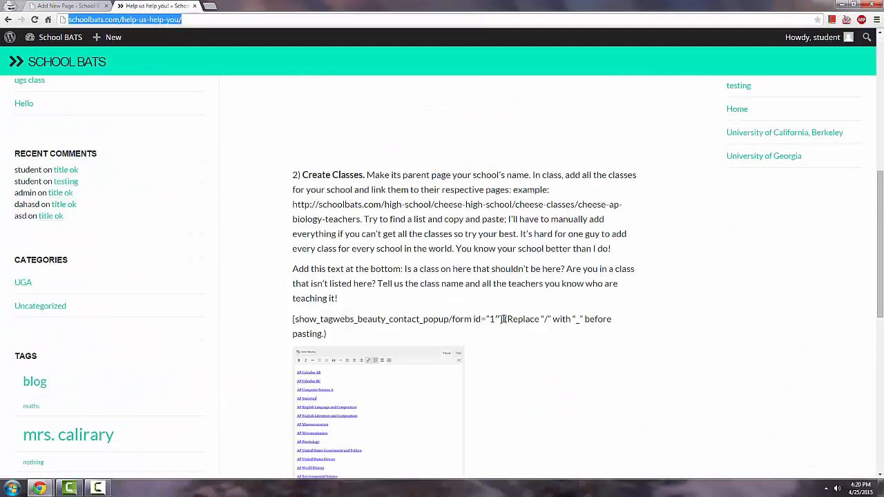
pyautogui.moveTo(503, 319); pyautogui.dragTo(291, 322)
pyautogui.hotkey('ctrl', 'c')
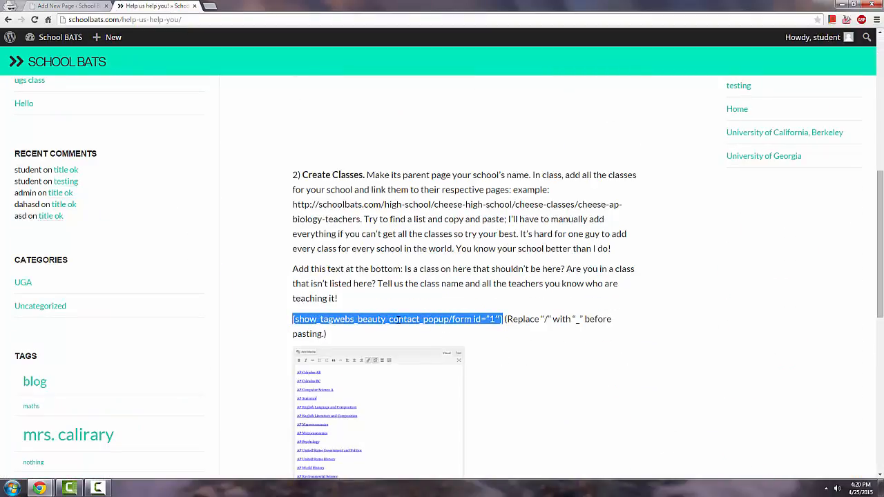
# Step: Paste the shortcode on a new line below "Add them yourself!" and replace its slash with an underscore
pyautogui.click(88, 5)
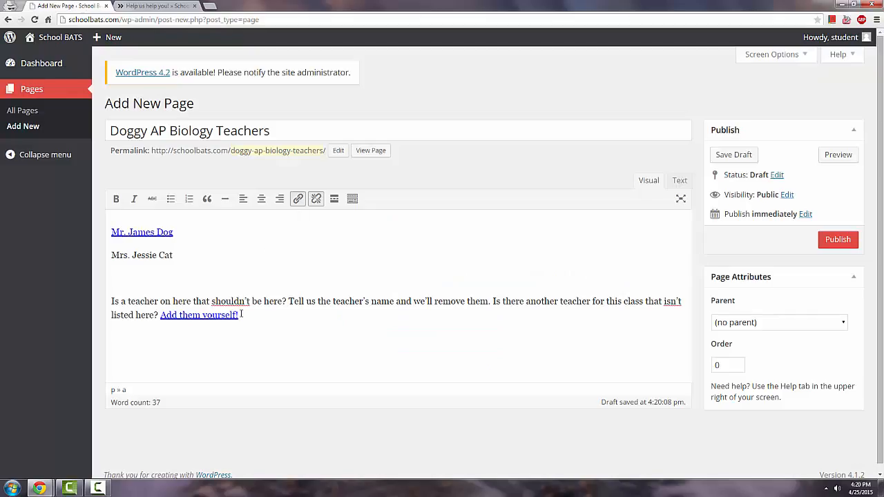
pyautogui.click(287, 317)
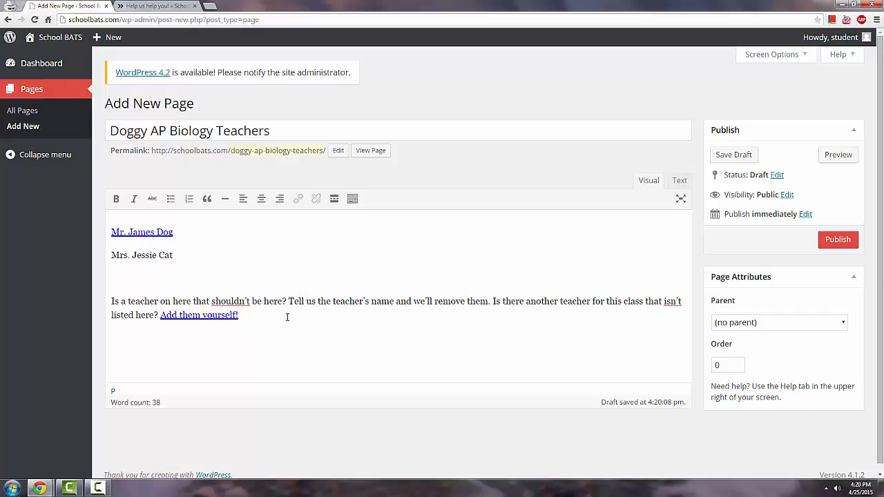
pyautogui.press('Return')
pyautogui.hotkey('ctrl', 'v')
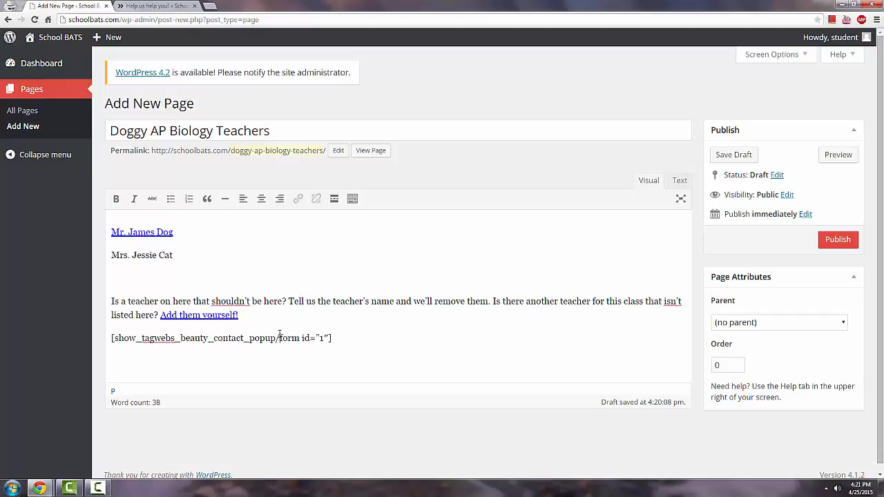
pyautogui.click(279, 338)
pyautogui.press('BackSpace')
pyautogui.write('_')
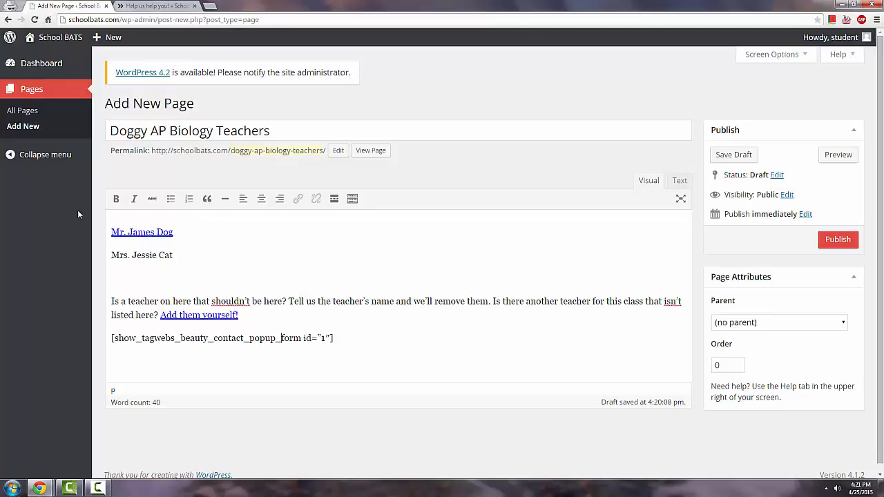
pyautogui.click(141, 275)
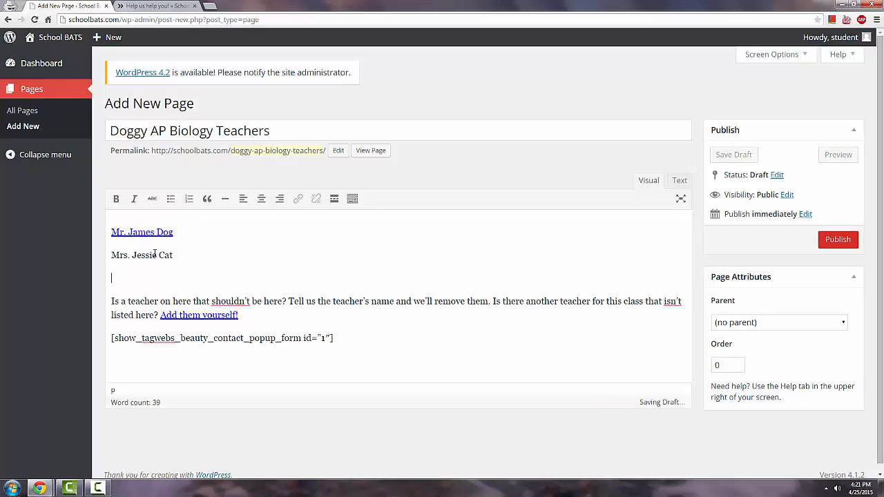
pyautogui.write('Mr.')
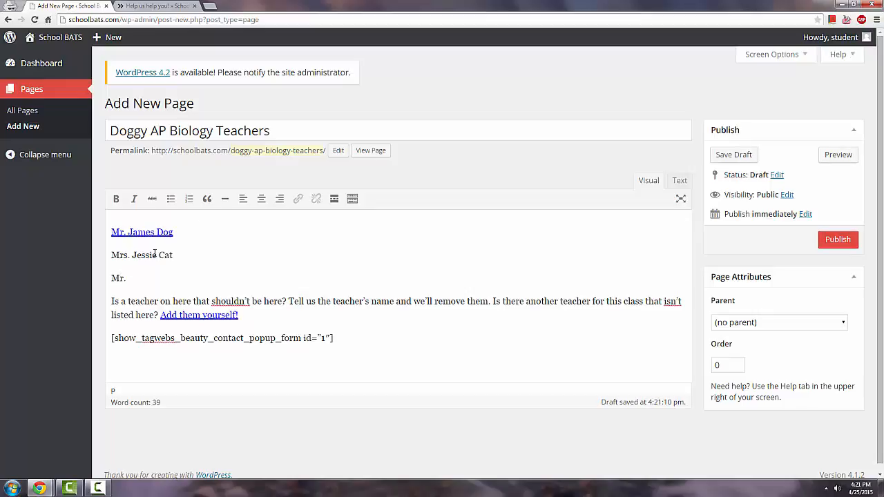
pyautogui.write(' C')
pyautogui.press('BackSpace')
pyautogui.write('Daschund')
pyautogui.moveTo(221, 277); pyautogui.dragTo(110, 275)
pyautogui.press('BackSpace')
pyautogui.moveTo(376, 346); pyautogui.dragTo(111, 338)
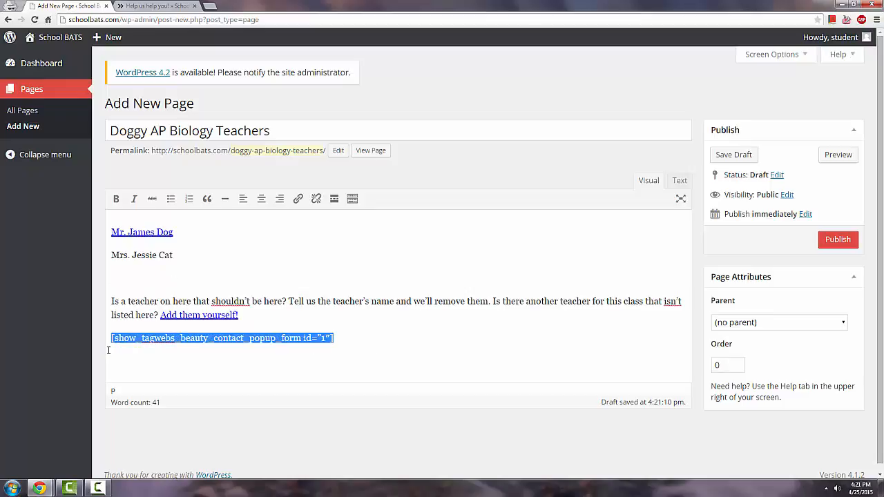
pyautogui.click(214, 338)
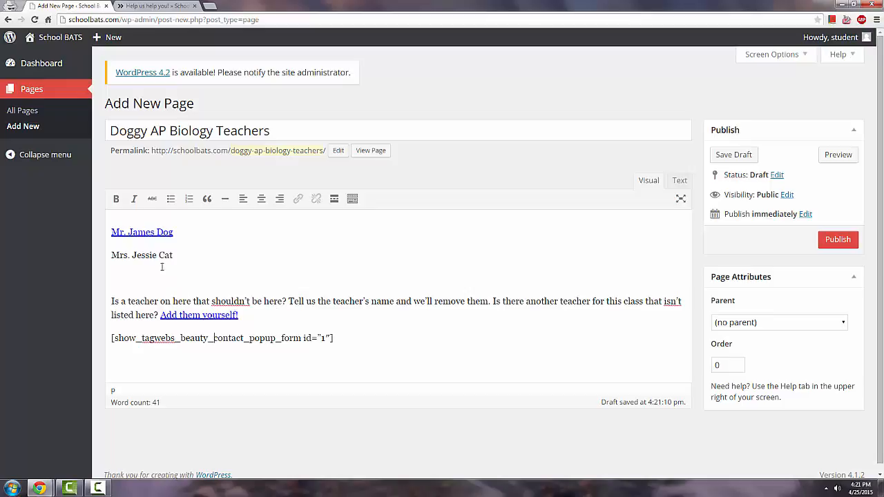
pyautogui.moveTo(175, 256); pyautogui.dragTo(93, 260)
pyautogui.click(221, 255)
pyautogui.moveTo(114, 302); pyautogui.dragTo(278, 301)
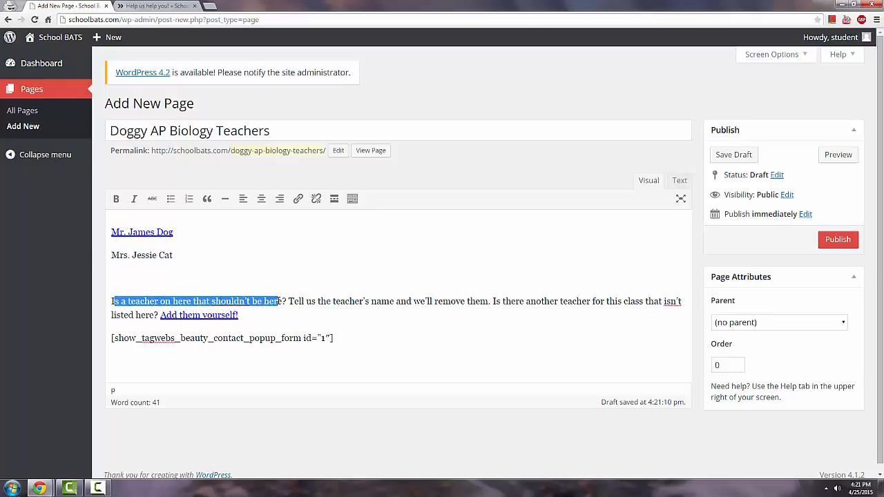
pyautogui.click(225, 267)
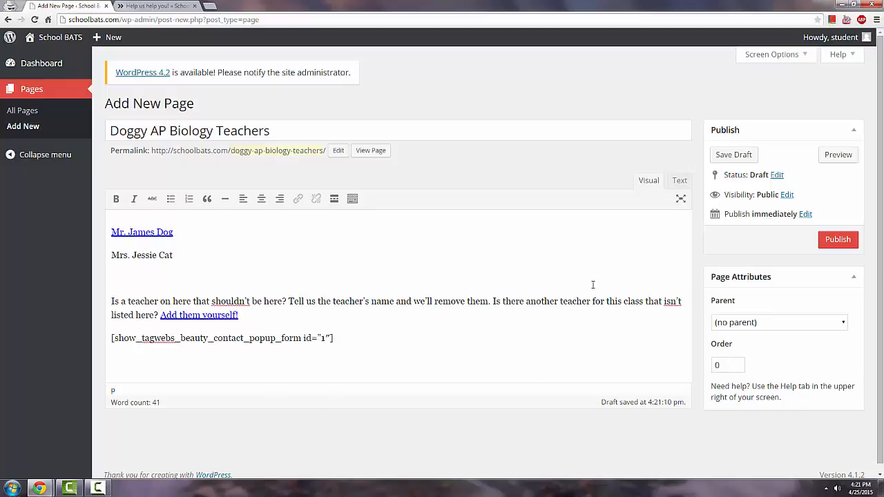
# Step: Set Doggy Classes as the parent of the Doggy AP Biology Teachers page and publish it
pyautogui.click(807, 323)
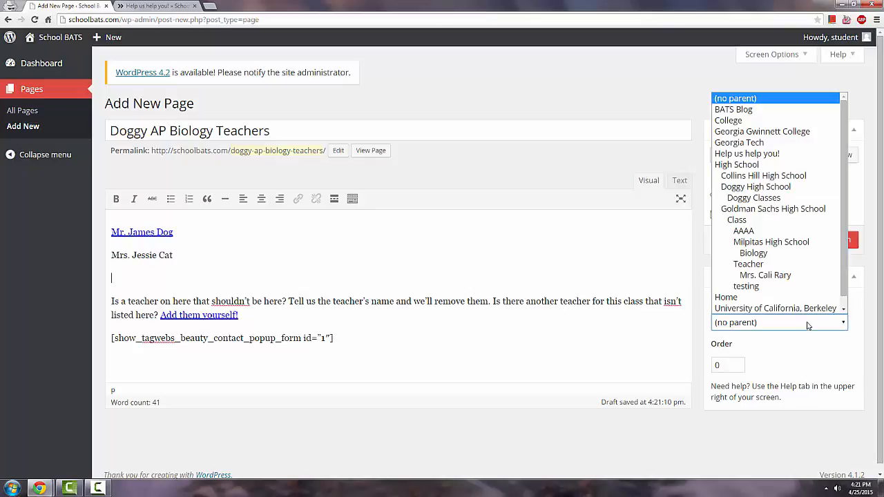
pyautogui.click(750, 198)
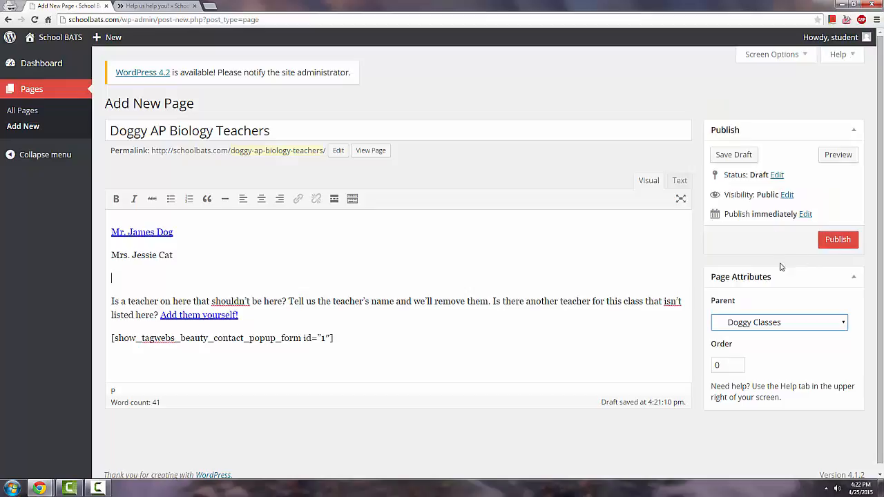
pyautogui.click(823, 244)
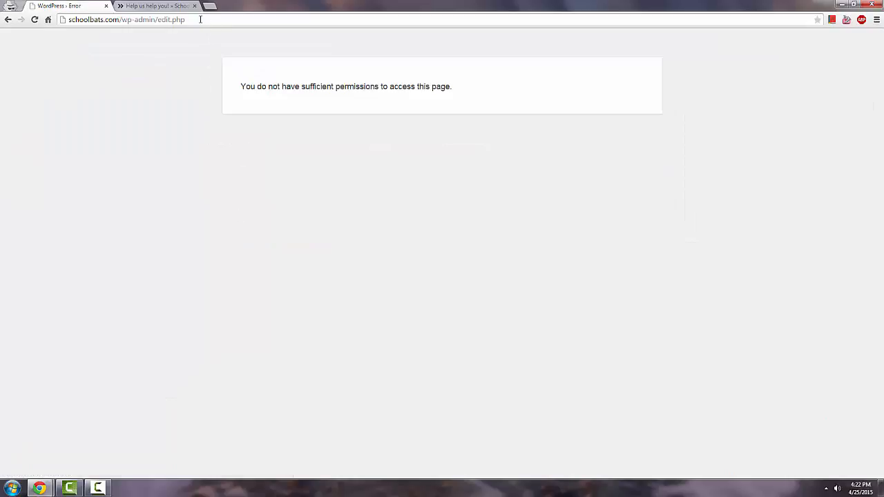
# Step: Return to the dashboard by removing edit.php from the address, and open the list of pages
pyautogui.moveTo(200, 20); pyautogui.dragTo(160, 20)
pyautogui.press('BackSpace')
pyautogui.press('Return')
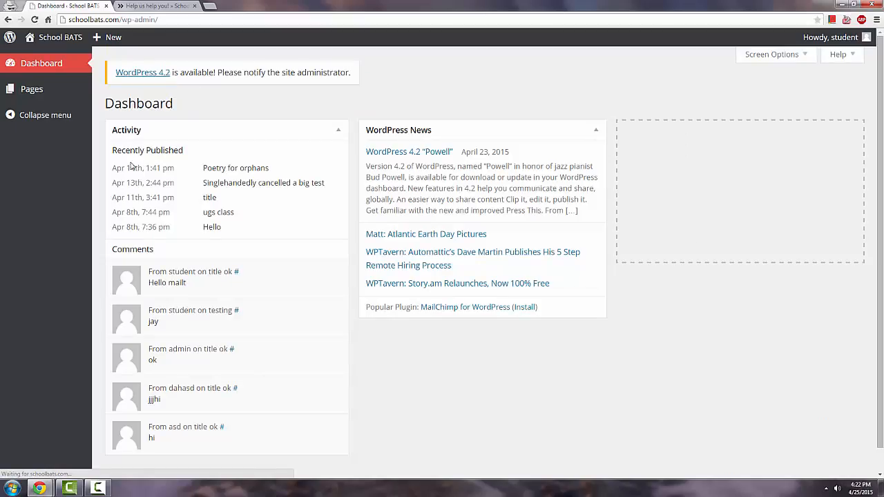
pyautogui.click(45, 93)
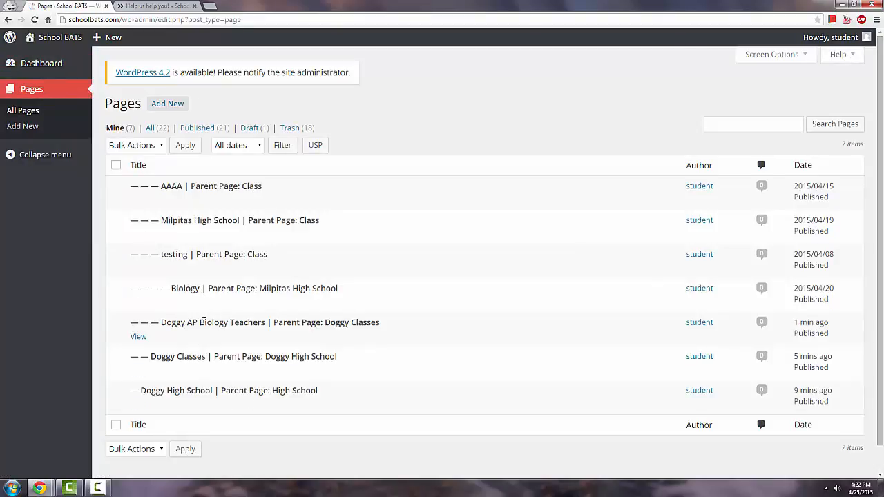
# Step: Add a new page and title it with the first teacher's title and full name
pyautogui.click(160, 110)
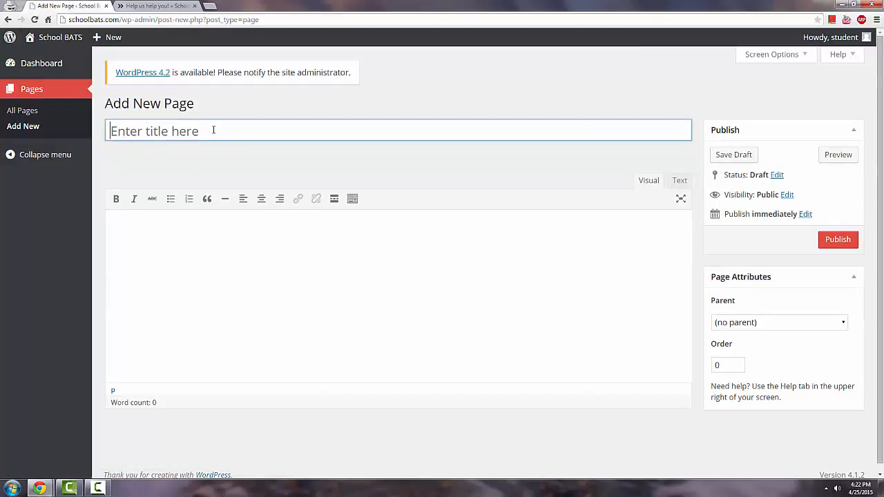
pyautogui.write('Mr.')
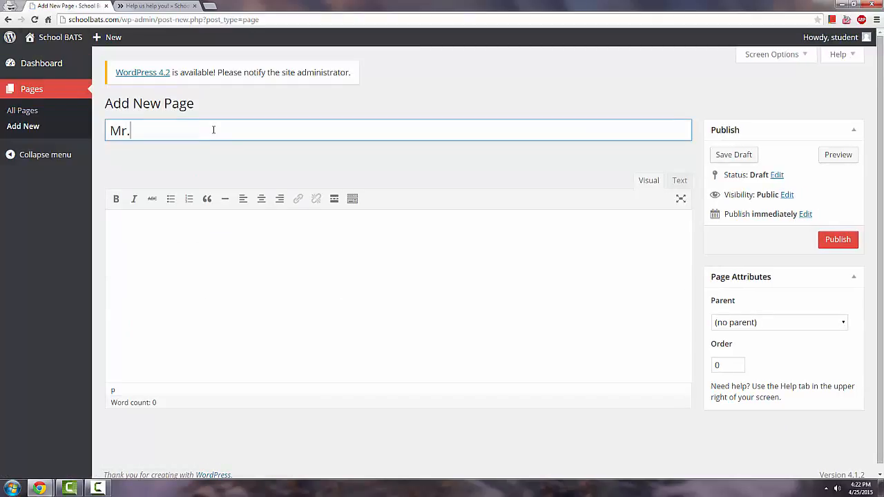
pyautogui.write(' James Dog')
pyautogui.click(243, 223)
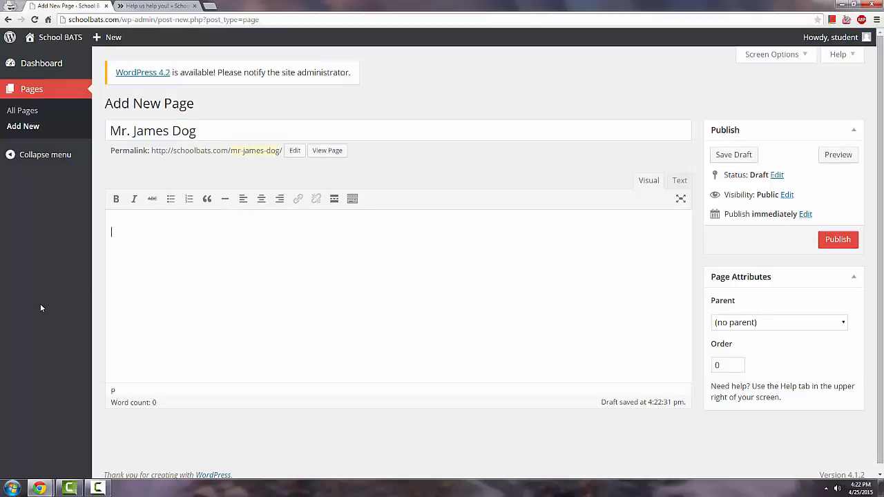
# Step: Copy the text "Assignment questions/answers" from the help page's individual teacher section and paste it into the new page's body
pyautogui.click(159, 6)
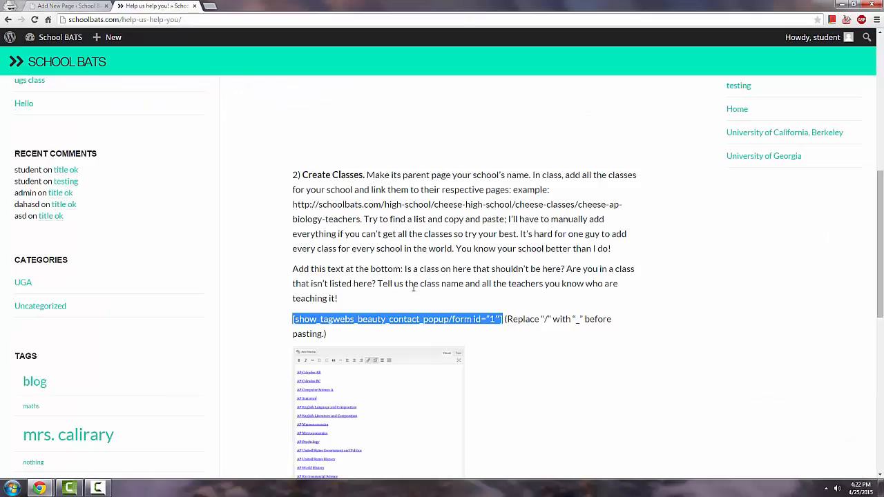
pyautogui.scroll(-2, 468, 298)
pyautogui.scroll(-4, 468, 299)
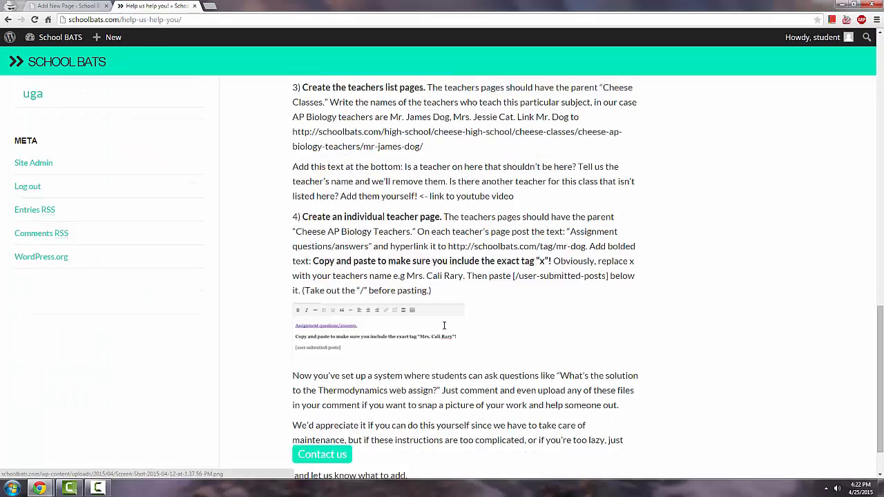
pyautogui.click(446, 326)
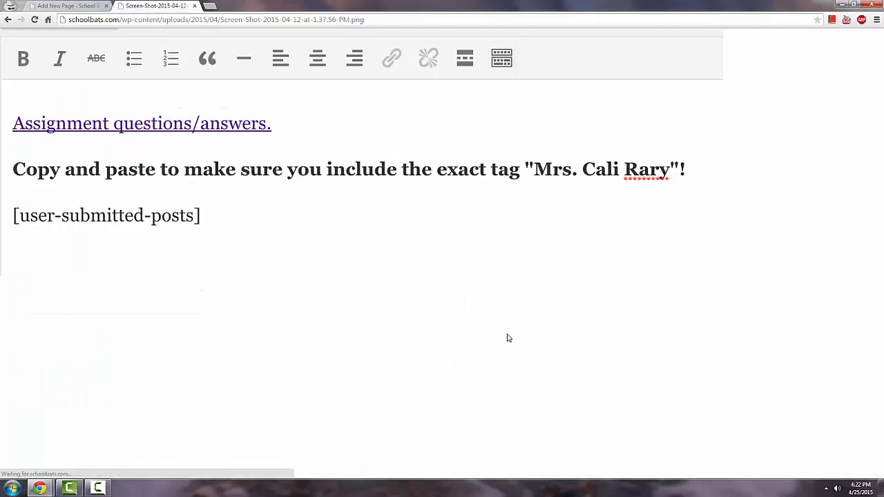
pyautogui.click(8, 20)
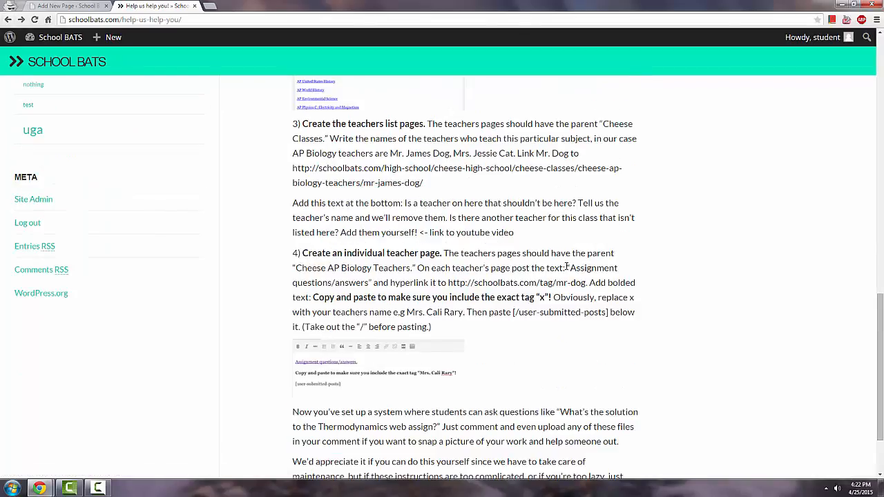
pyautogui.moveTo(568, 268); pyautogui.dragTo(370, 284)
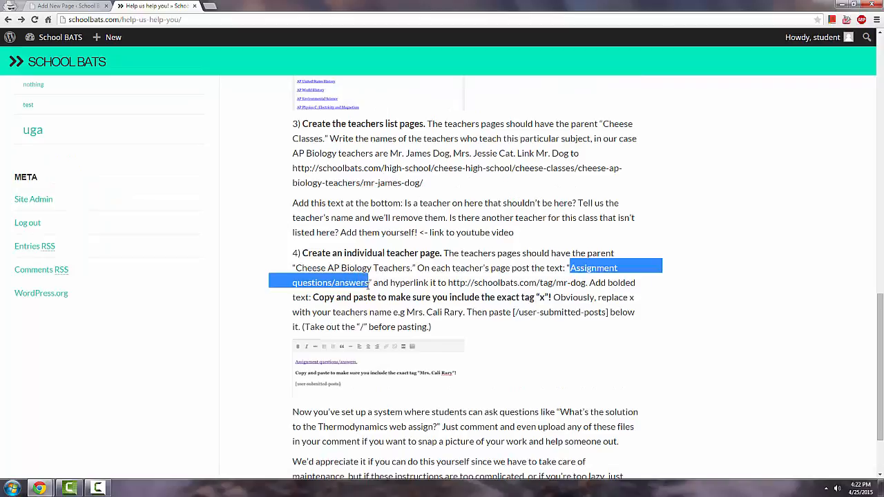
pyautogui.hotkey('ctrl', 'c')
pyautogui.click(66, 6)
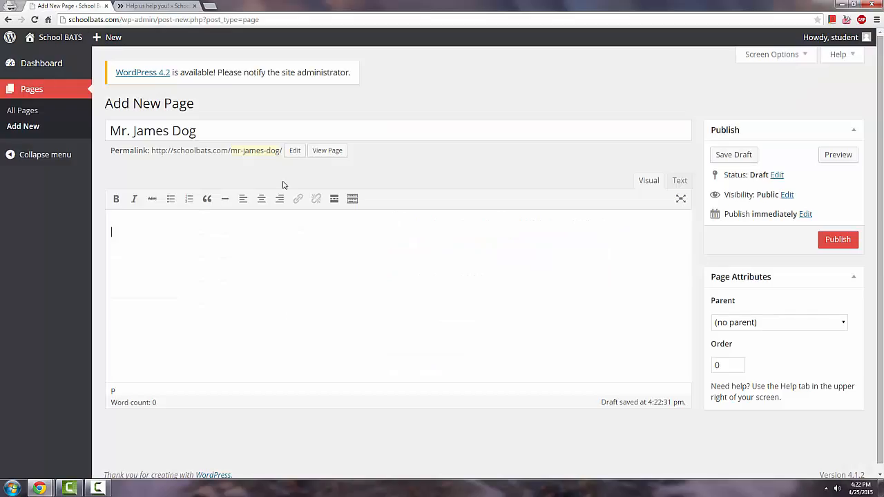
pyautogui.hotkey('ctrl', 'v')
# Step: Start a link on "Assignment questions/answers" and paste the example schoolbats.com/tag address from the help page as its URL
pyautogui.click(160, 6)
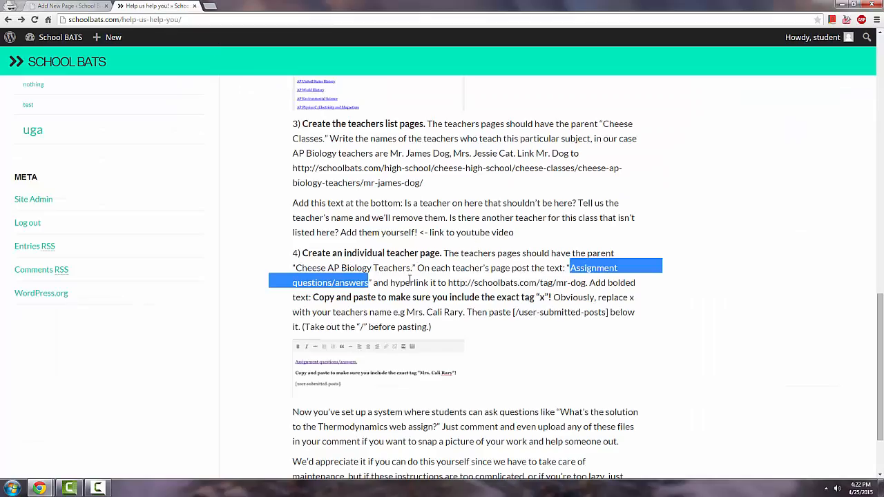
pyautogui.moveTo(449, 282); pyautogui.dragTo(587, 283)
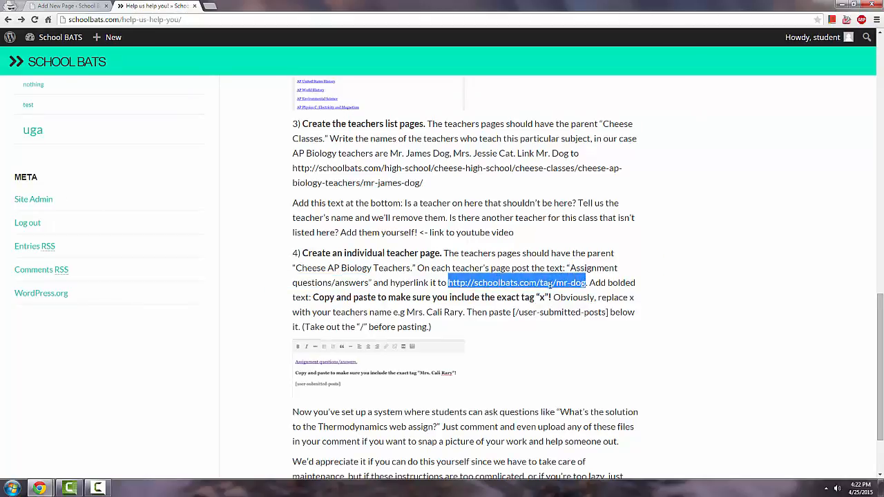
pyautogui.click(66, 6)
pyautogui.moveTo(239, 234); pyautogui.dragTo(111, 233)
pyautogui.click(297, 198)
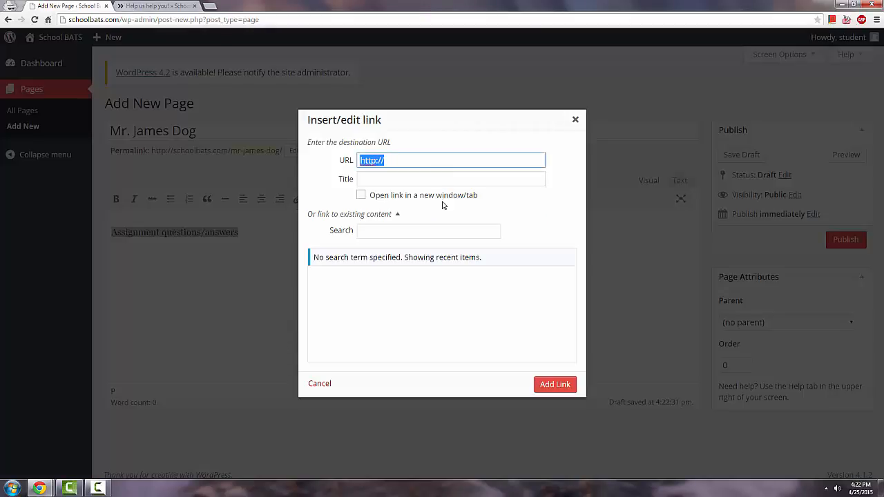
pyautogui.click(417, 161)
pyautogui.moveTo(417, 157); pyautogui.dragTo(356, 173)
pyautogui.hotkey('ctrl', 'v')
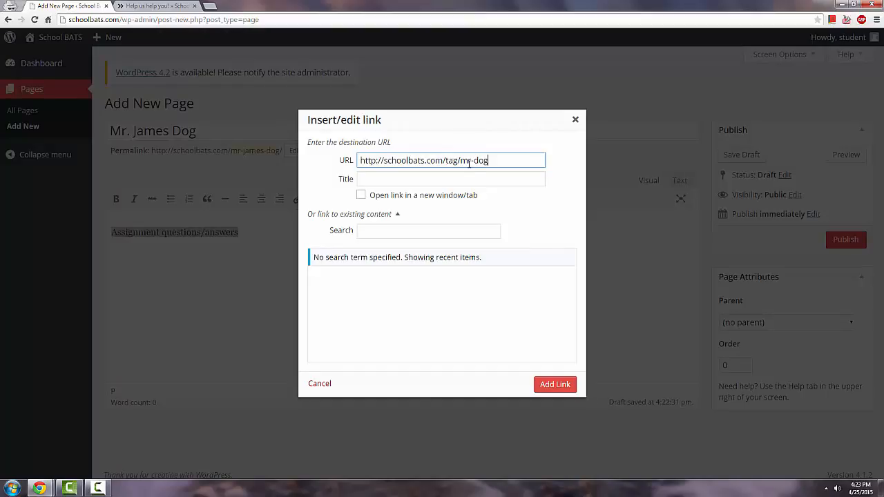
# Step: Insert the teacher's first name and a hyphen before the surname in the URL's tag and add the link
pyautogui.click(473, 161)
pyautogui.write('james-')
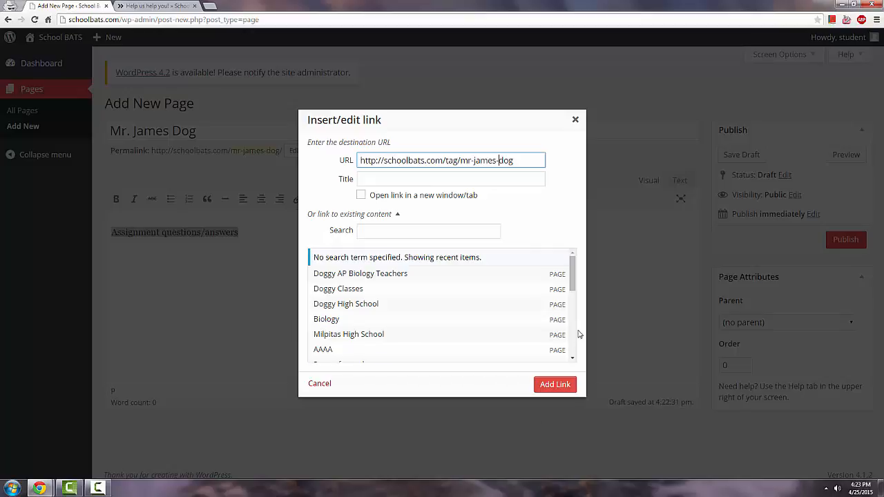
pyautogui.moveTo(515, 160); pyautogui.dragTo(465, 161)
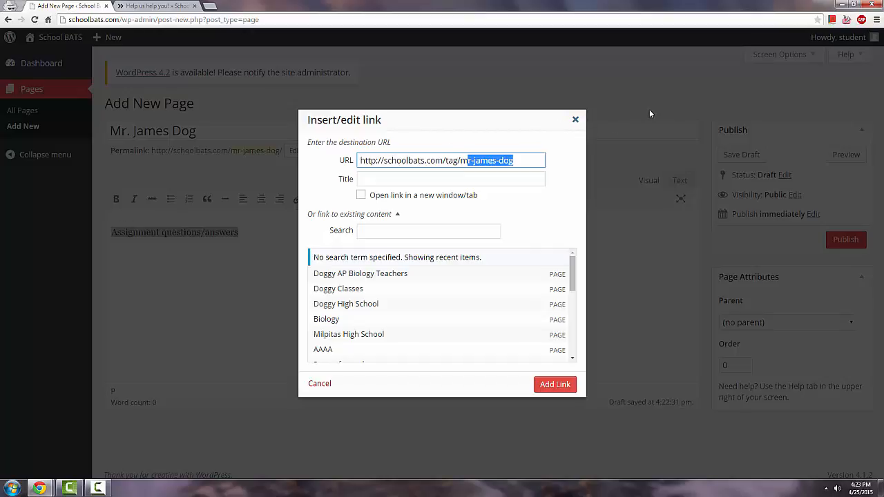
pyautogui.click(554, 384)
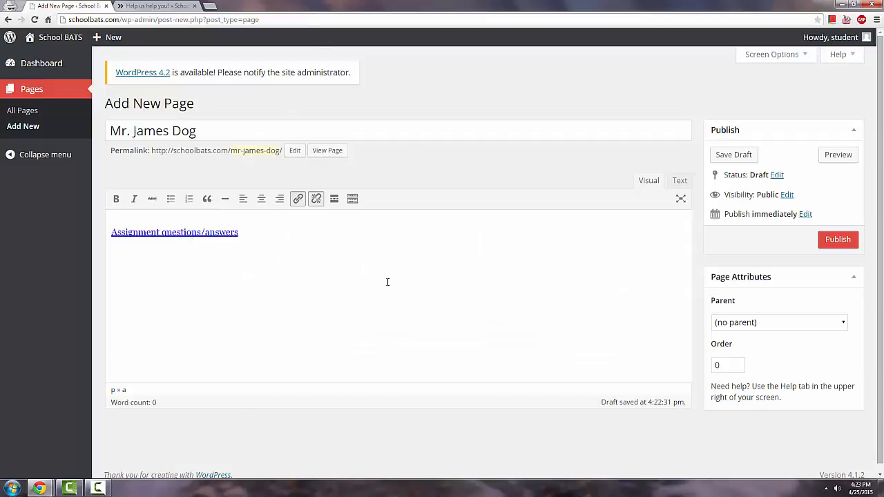
# Step: Copy the help page's bolded sentence "Copy and paste to make sure you include the exact tag" onwards through "below it." and paste it under the link
pyautogui.click(155, 5)
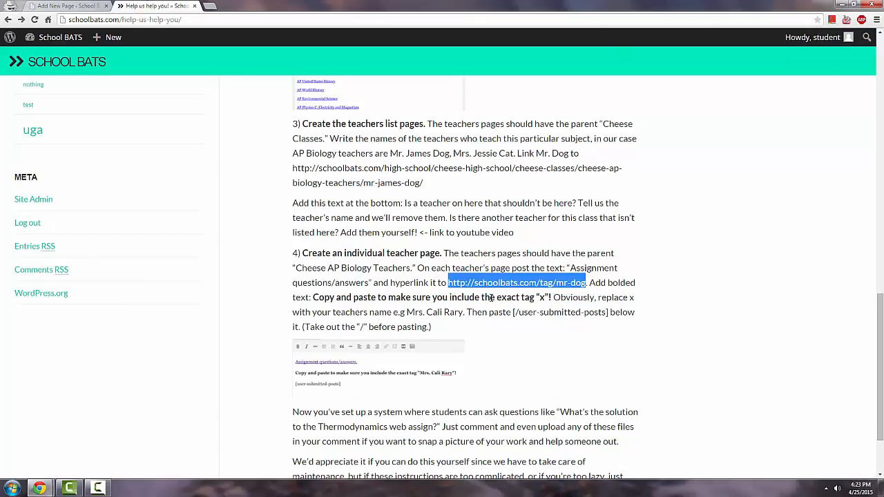
pyautogui.click(518, 294)
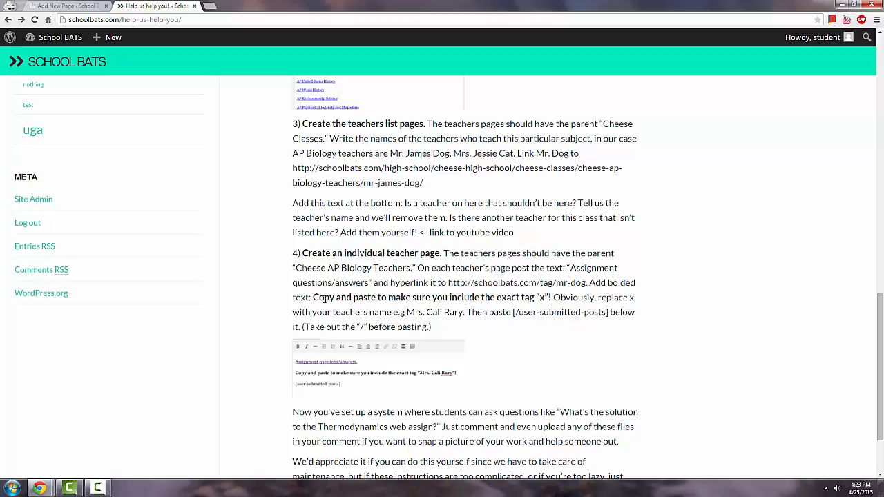
pyautogui.moveTo(313, 297); pyautogui.dragTo(551, 296)
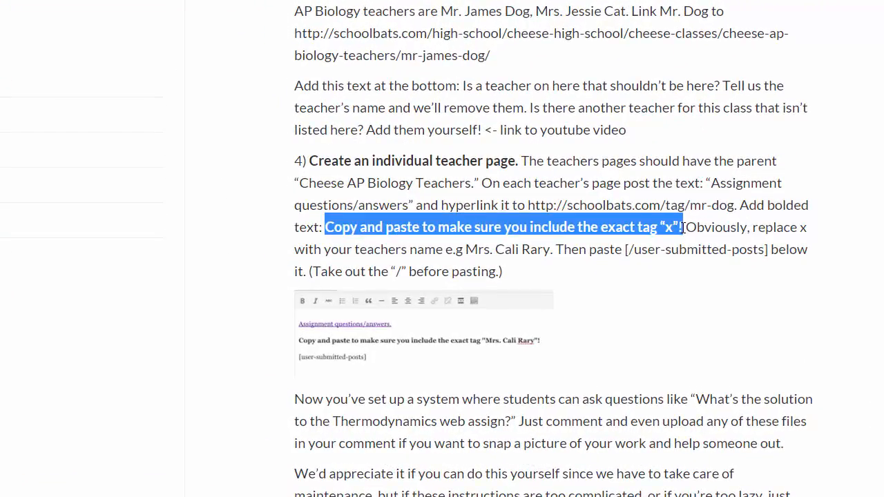
pyautogui.moveTo(683, 228); pyautogui.dragTo(307, 271)
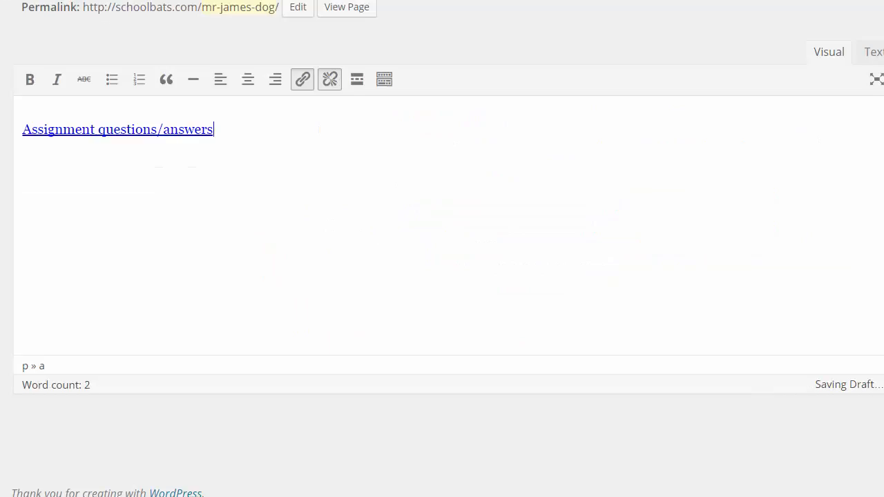
pyautogui.press('Return')
pyautogui.hotkey('ctrl', 'v')
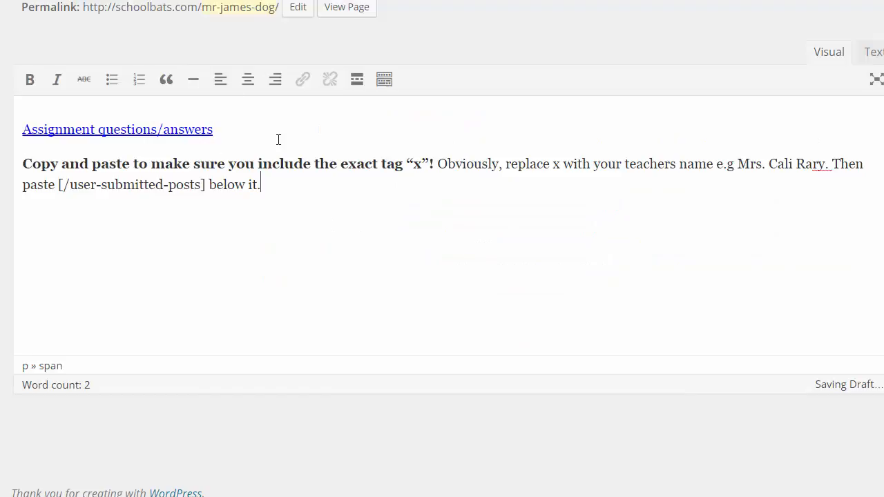
# Step: Replace the x in the bolded sentence with the teacher's title and full name, and delete the "Obviously, replace x" sentence
pyautogui.doubleClick(418, 163)
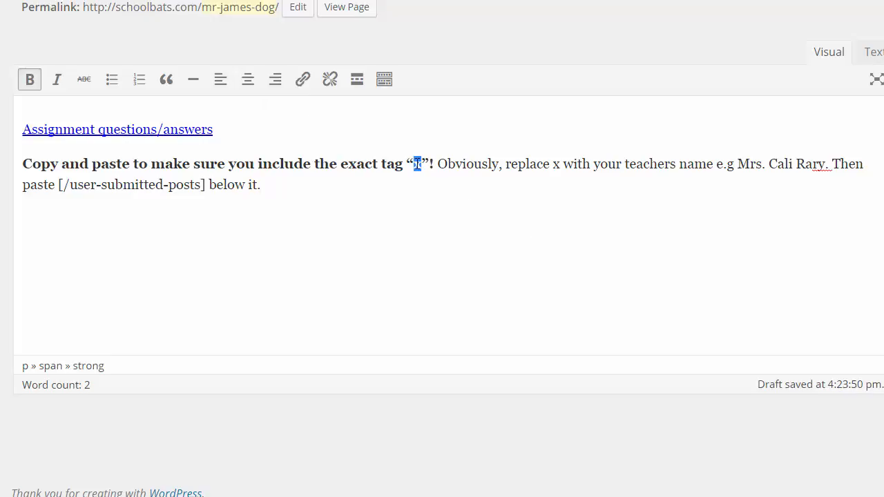
pyautogui.write('Mr. James')
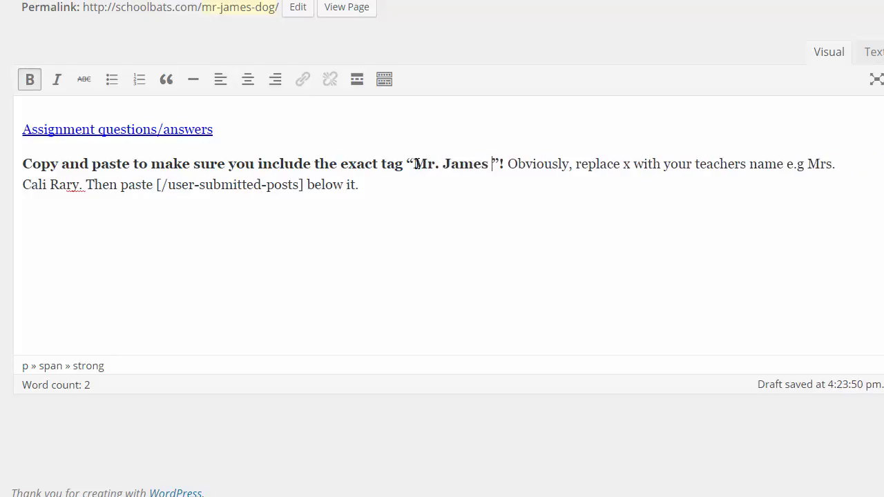
pyautogui.write(' Dog')
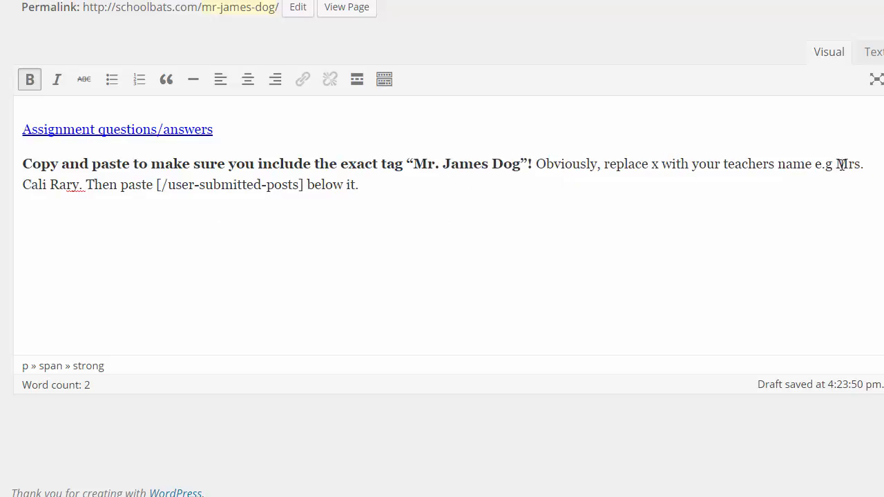
pyautogui.moveTo(535, 163); pyautogui.dragTo(78, 194)
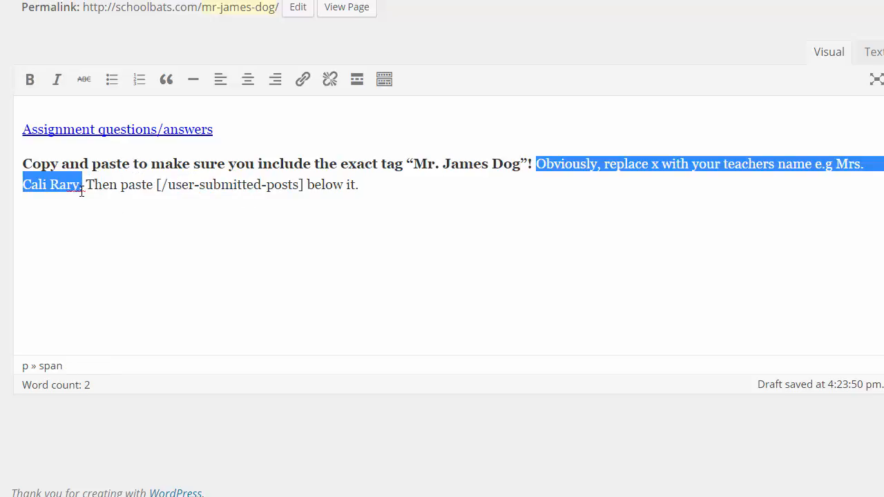
pyautogui.press('BackSpace')
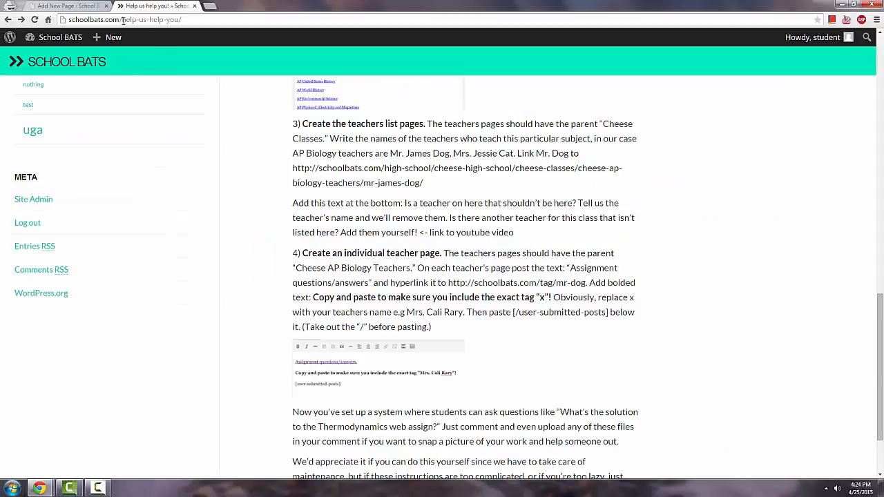
# Step: Check the help page's instructions for the user-submitted-posts shortcode and return to the page editor
pyautogui.scroll(1, 546, 325)
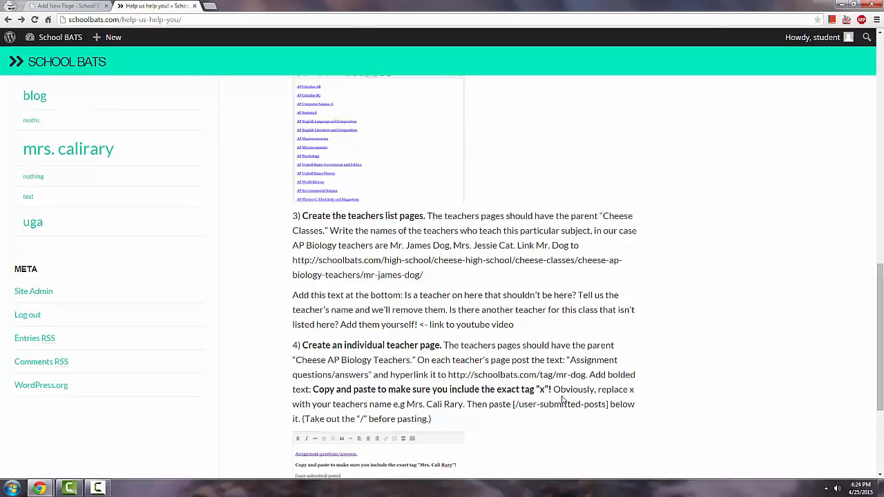
pyautogui.moveTo(512, 404); pyautogui.dragTo(604, 403)
pyautogui.scroll(1, 586, 394)
pyautogui.scroll(1, 586, 394)
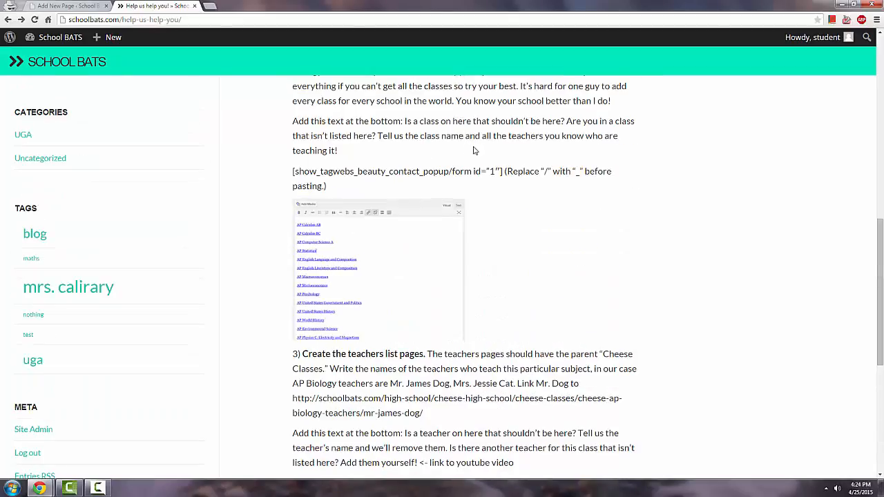
pyautogui.scroll(-4, 427, 183)
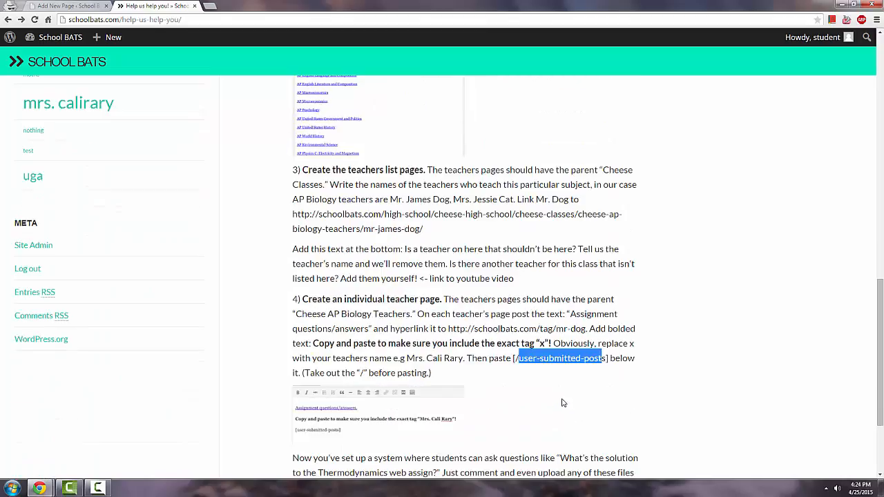
pyautogui.scroll(-1, 561, 406)
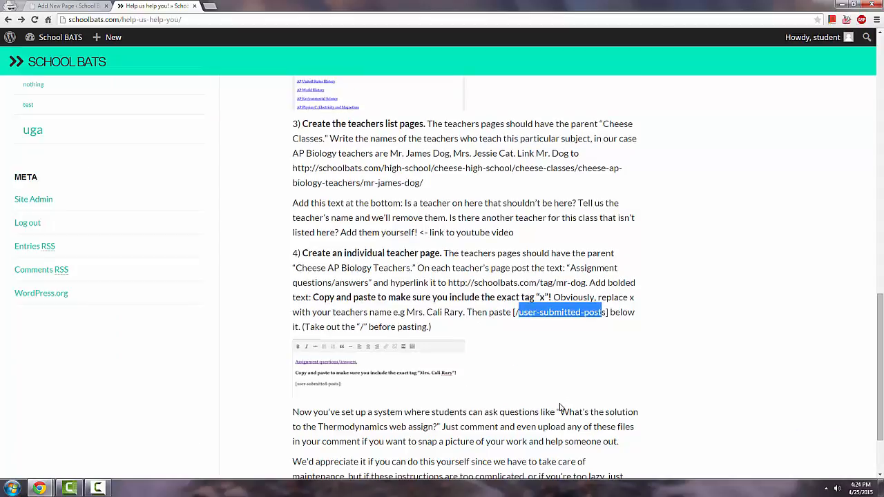
pyautogui.click(81, 4)
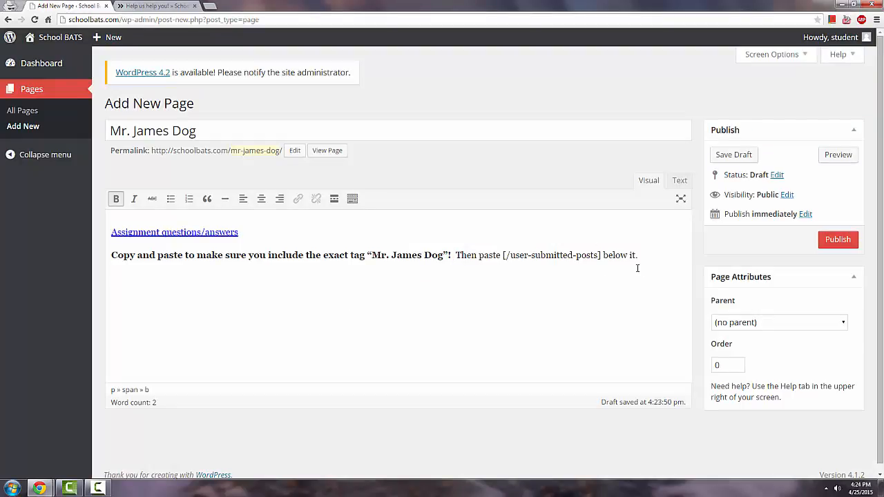
# Step: Move [/user-submitted-posts] onto its own line below the bolded sentence and delete the leftover "Then paste below it."
pyautogui.moveTo(599, 255); pyautogui.dragTo(503, 255)
pyautogui.hotkey('ctrl', 'x')
pyautogui.click(397, 274)
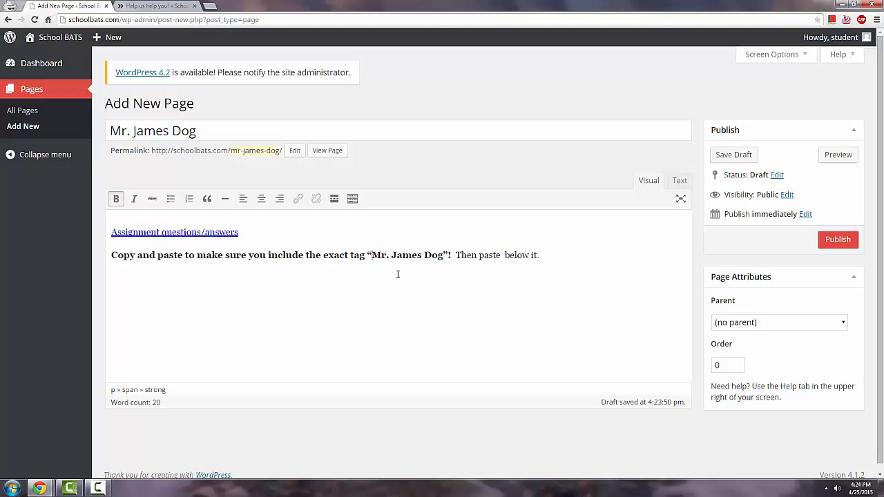
pyautogui.hotkey('ctrl', 'b')
pyautogui.press('Return')
pyautogui.hotkey('ctrl', 'v')
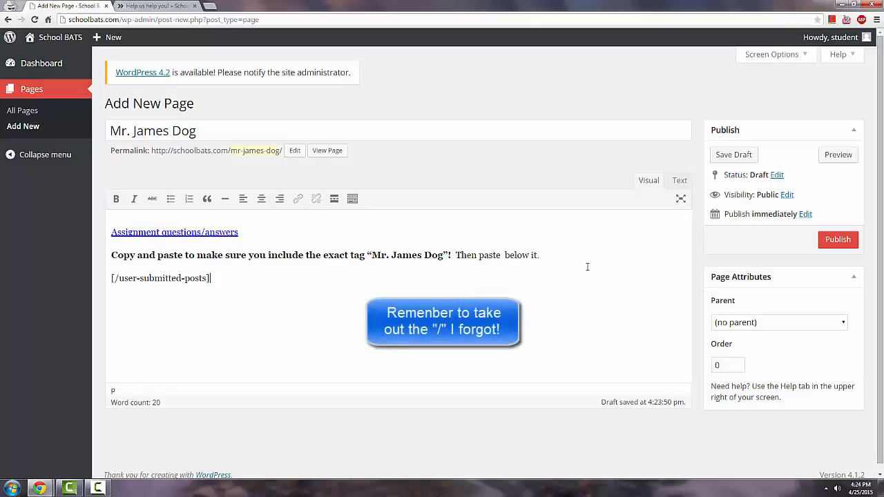
pyautogui.moveTo(546, 255); pyautogui.dragTo(456, 257)
pyautogui.press('BackSpace')
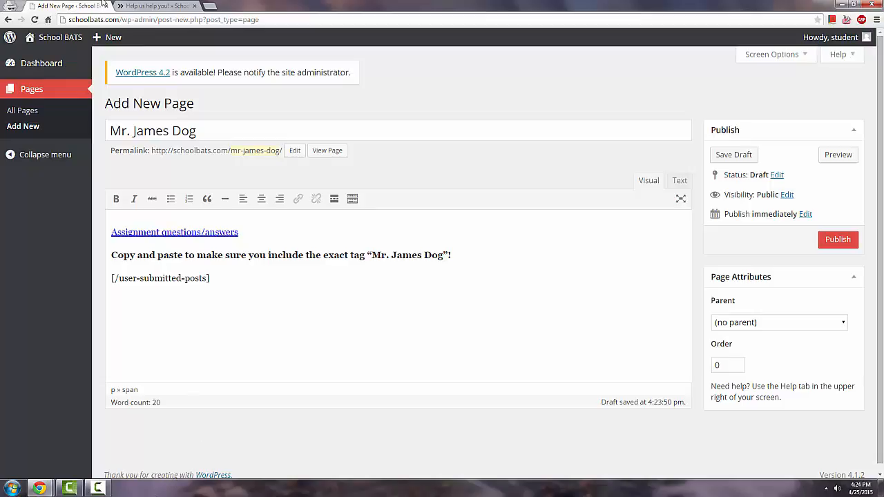
# Step: Review the remaining help instructions for an individual teacher page and return to the end of the page's content
pyautogui.click(148, 6)
pyautogui.scroll(-1, 414, 290)
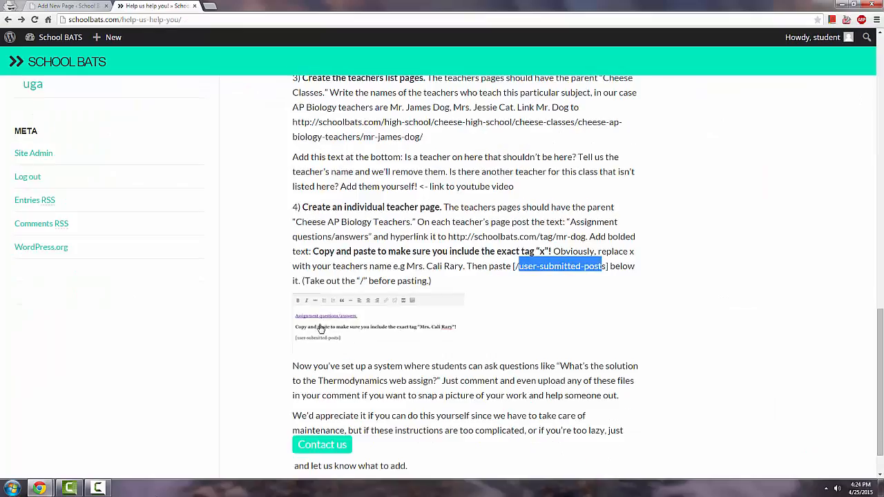
pyautogui.scroll(-1, 382, 340)
pyautogui.click(383, 338)
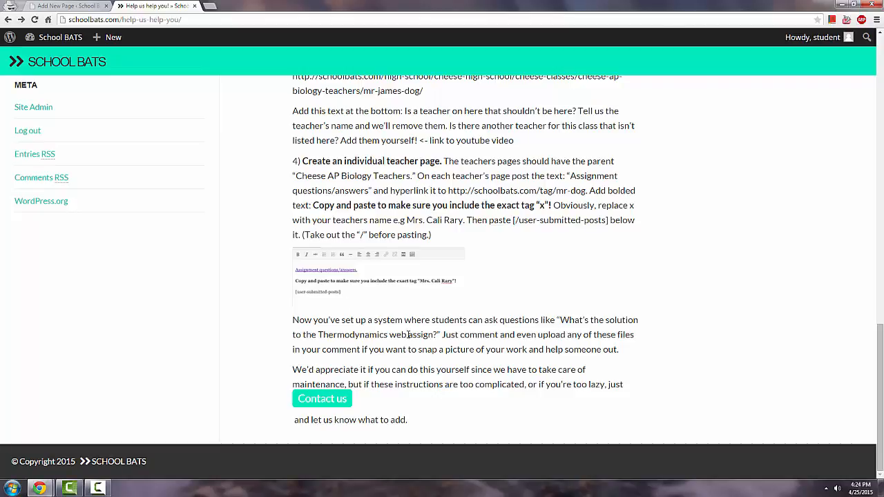
pyautogui.scroll(2, 452, 339)
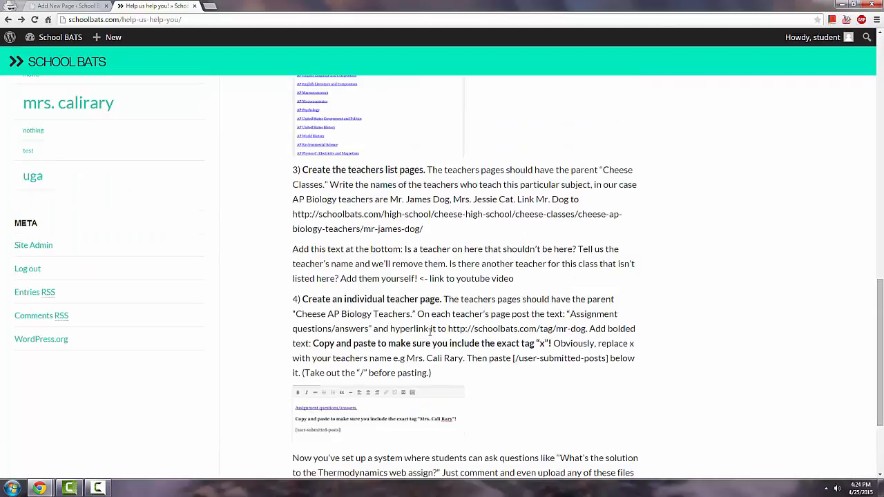
pyautogui.click(63, 6)
pyautogui.click(586, 277)
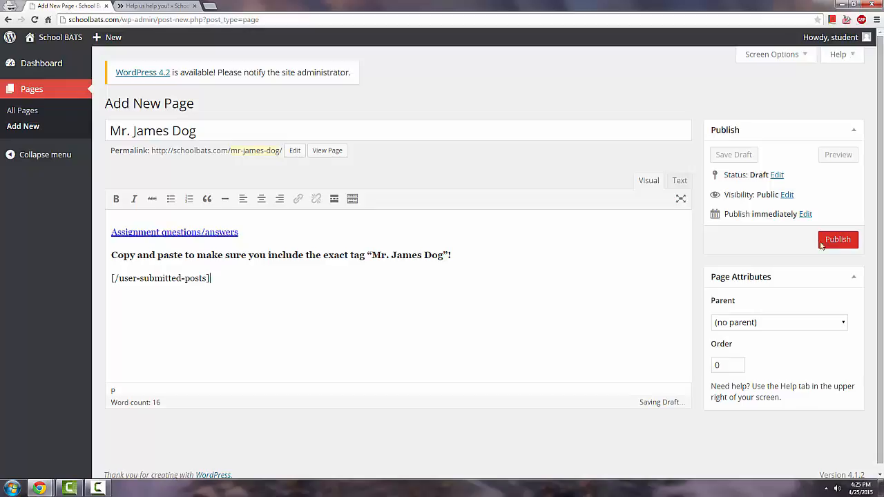
# Step: Set the teacher page's parent to Doggy AP Biology Teachers and publish the page
pyautogui.click(788, 328)
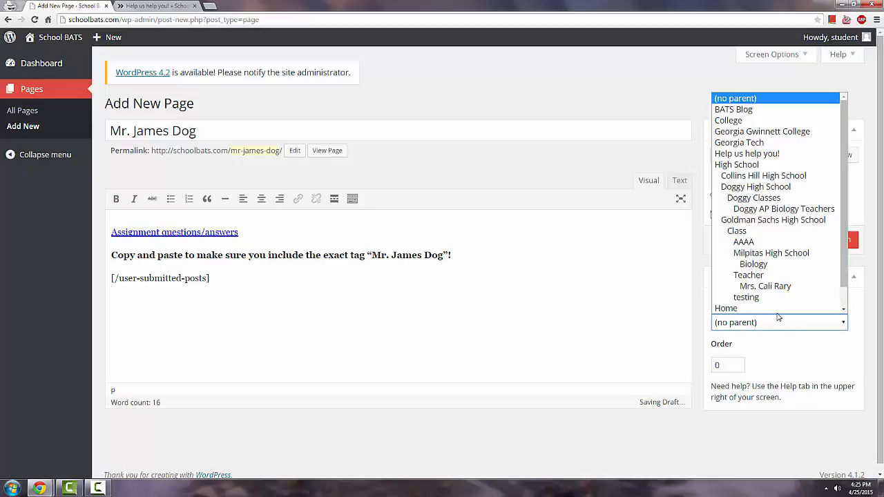
pyautogui.click(796, 209)
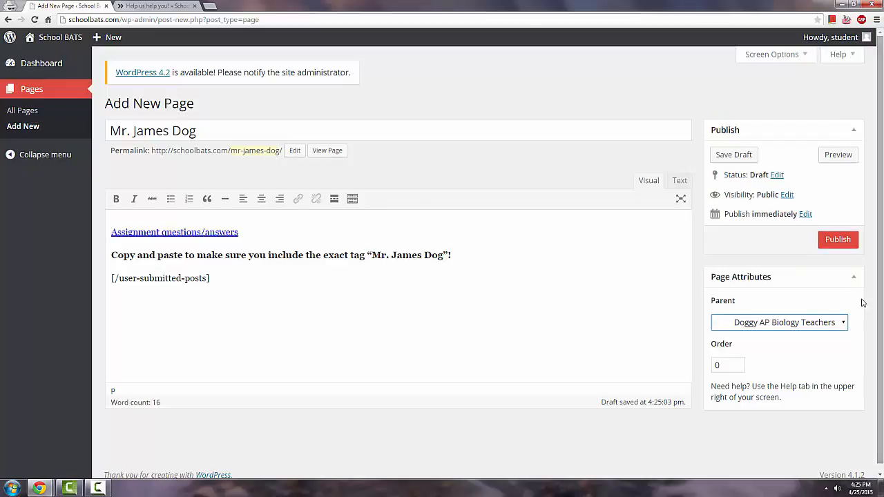
pyautogui.click(849, 243)
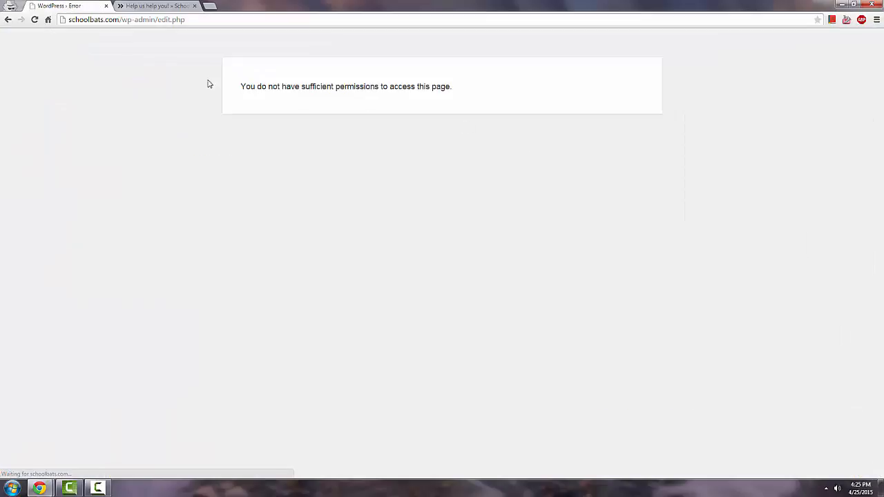
# Step: Close the tab with the WordPress error page and return to the help page
pyautogui.moveTo(208, 20); pyautogui.dragTo(44, 25)
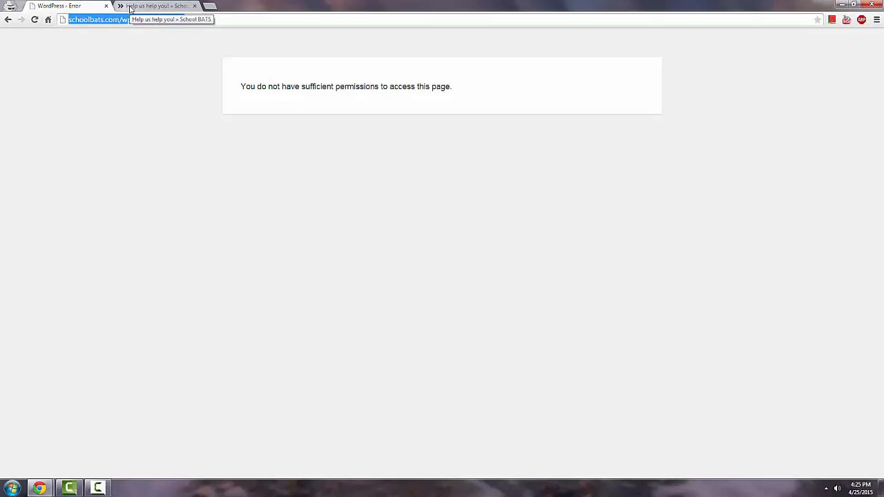
pyautogui.write('hig')
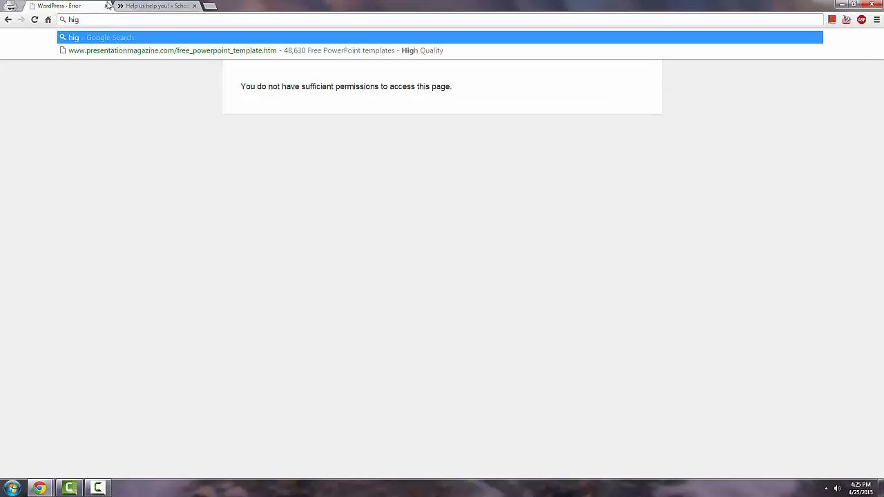
pyautogui.click(105, 5)
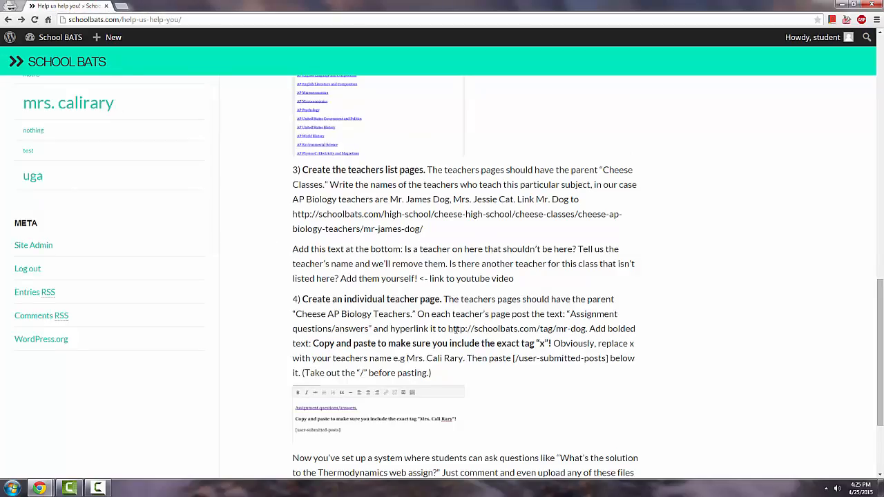
# Step: Copy the example teacher URL from the help page, shorten it to schoolbats.com/high-school/doggy-high-school/ with doggy replacing cheese, and load it
pyautogui.scroll(1, 453, 329)
pyautogui.scroll(1, 458, 329)
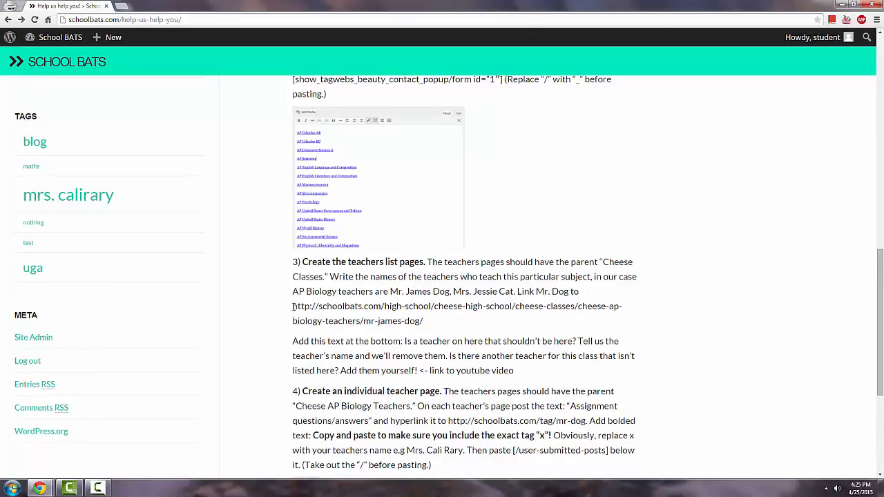
pyautogui.moveTo(293, 307); pyautogui.dragTo(426, 323)
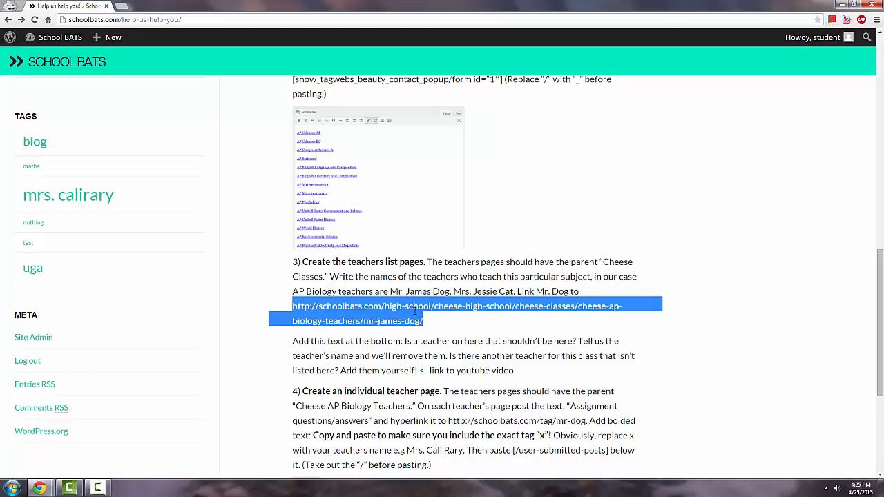
pyautogui.click(158, 19)
pyautogui.hotkey('ctrl', 'v')
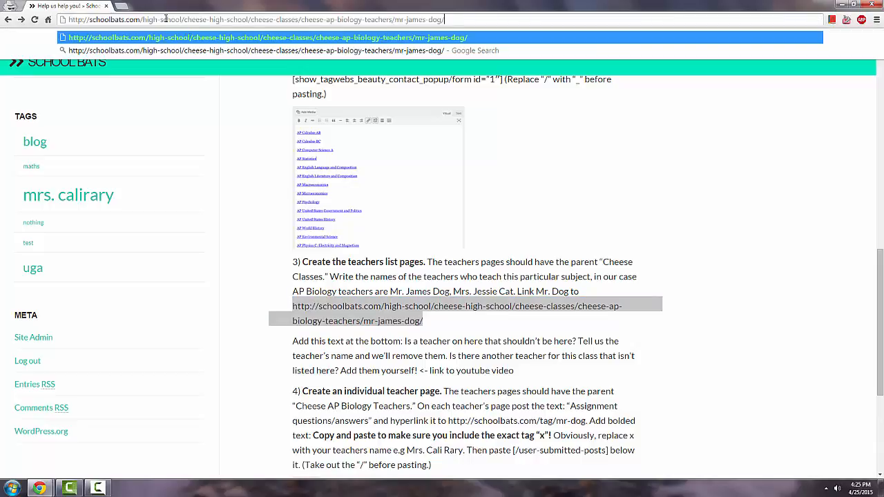
pyautogui.doubleClick(200, 18)
pyautogui.write('doggy')
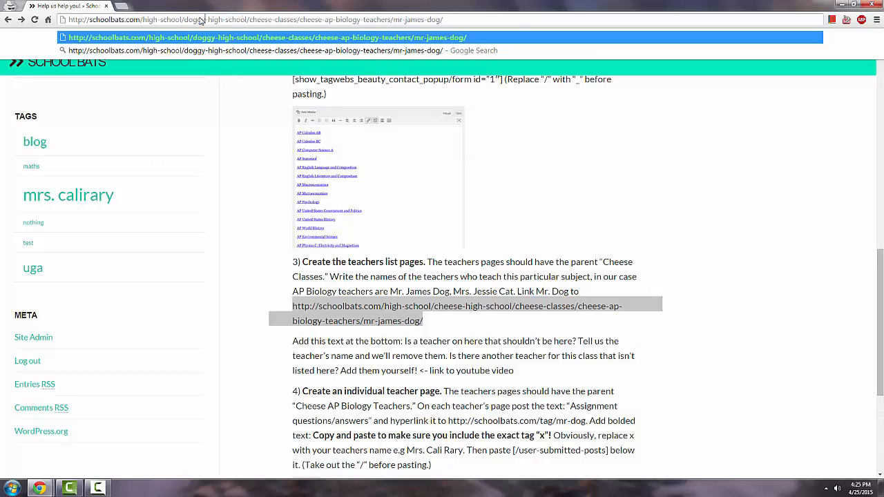
pyautogui.moveTo(289, 19); pyautogui.dragTo(250, 23)
pyautogui.press('BackSpace')
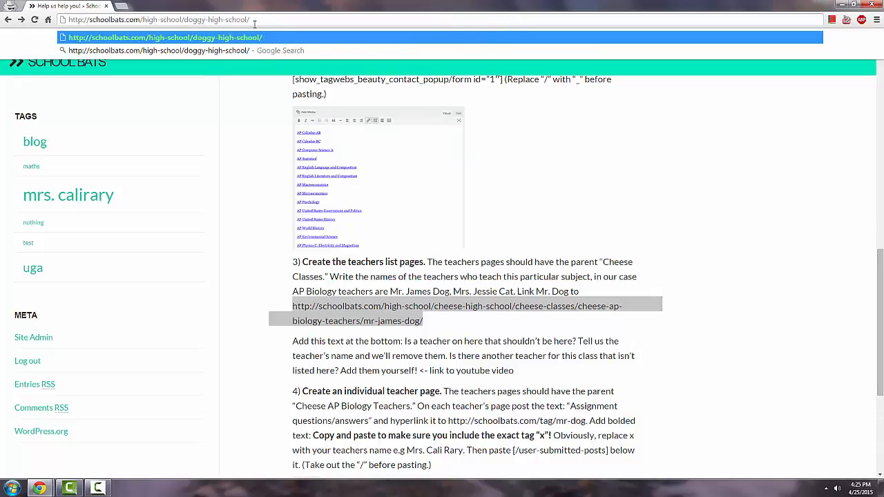
pyautogui.press('Return')
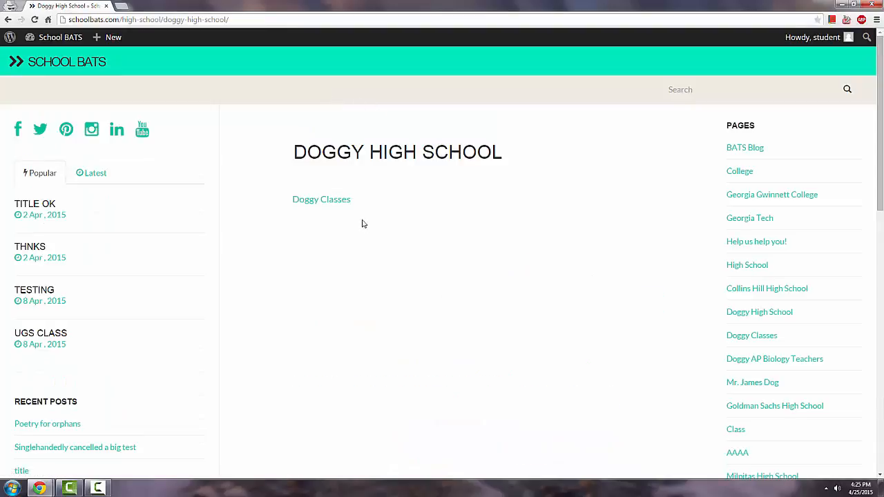
# Step: Follow the Doggy Classes link, inspect that page's contact form and close the form without submitting
pyautogui.click(328, 202)
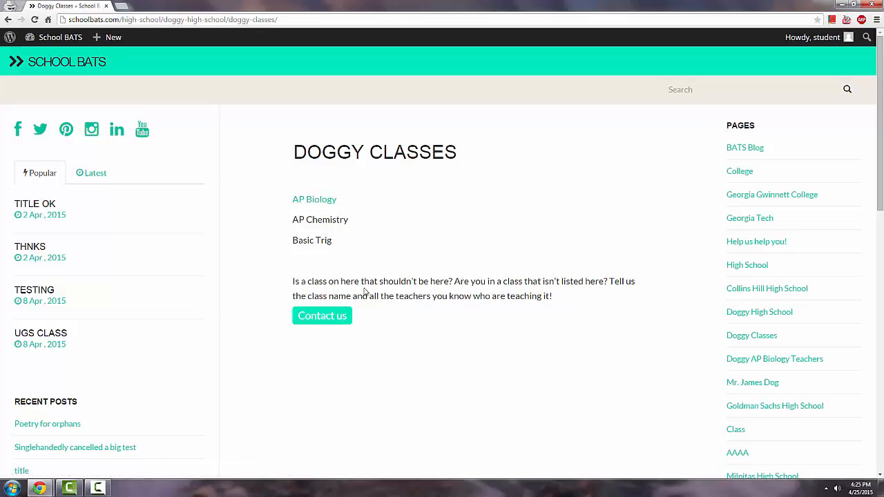
pyautogui.click(319, 317)
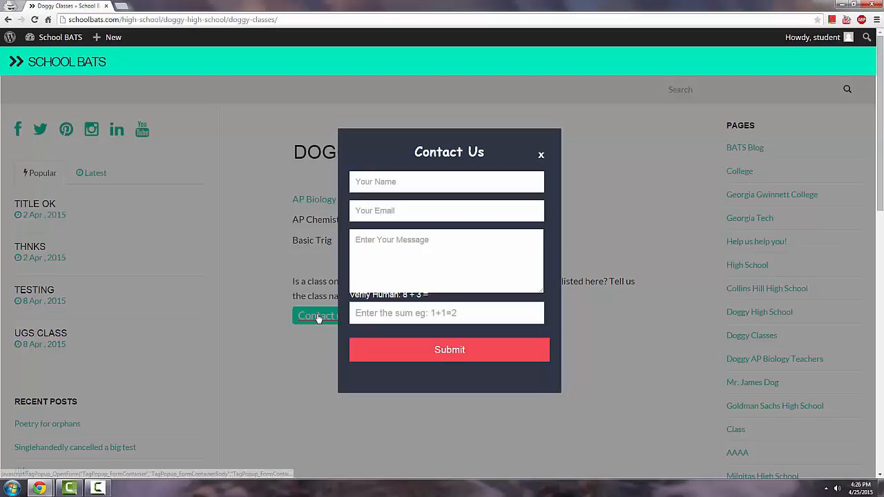
pyautogui.click(391, 256)
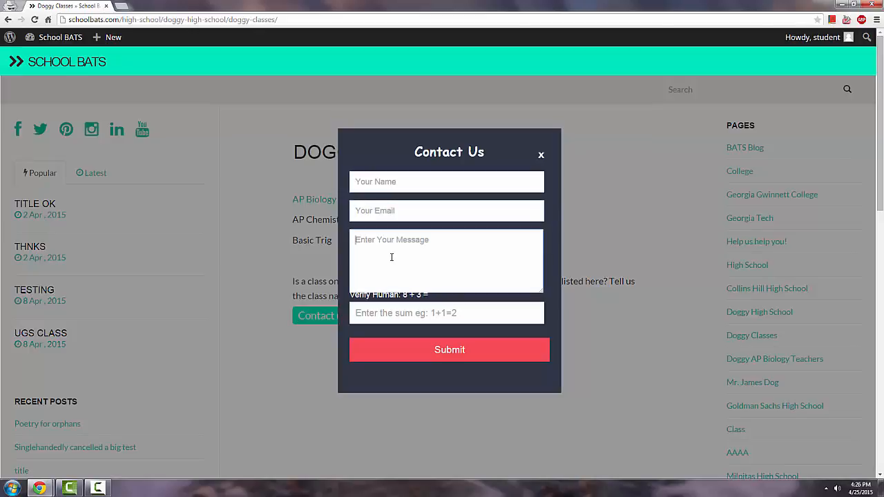
pyautogui.click(414, 317)
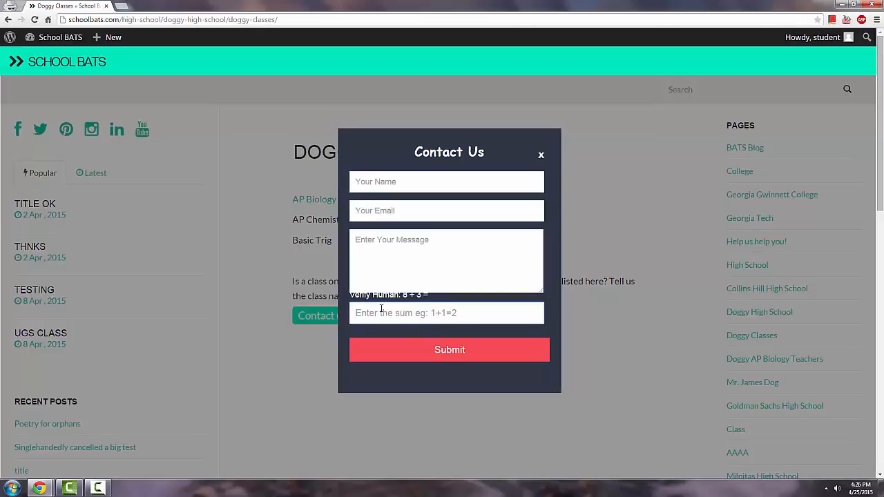
pyautogui.click(540, 154)
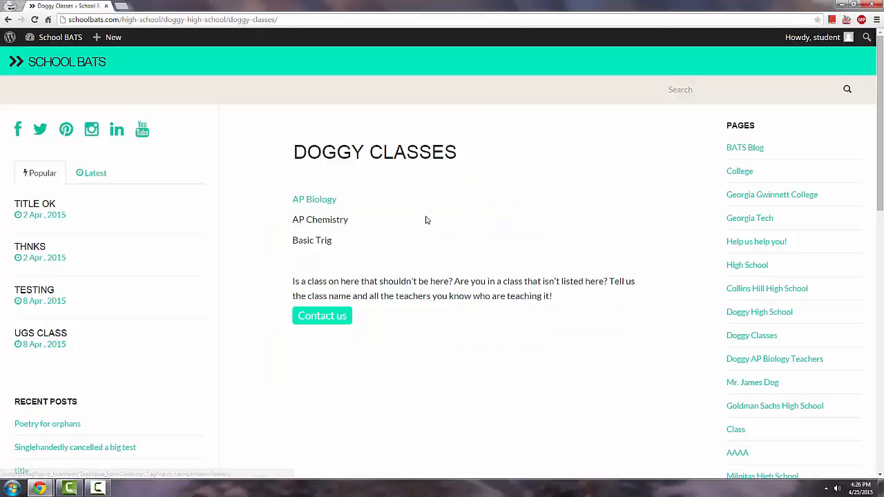
# Step: Open the AP Biology teachers list and check its "Add them yourself!" link and its contact form
pyautogui.click(327, 201)
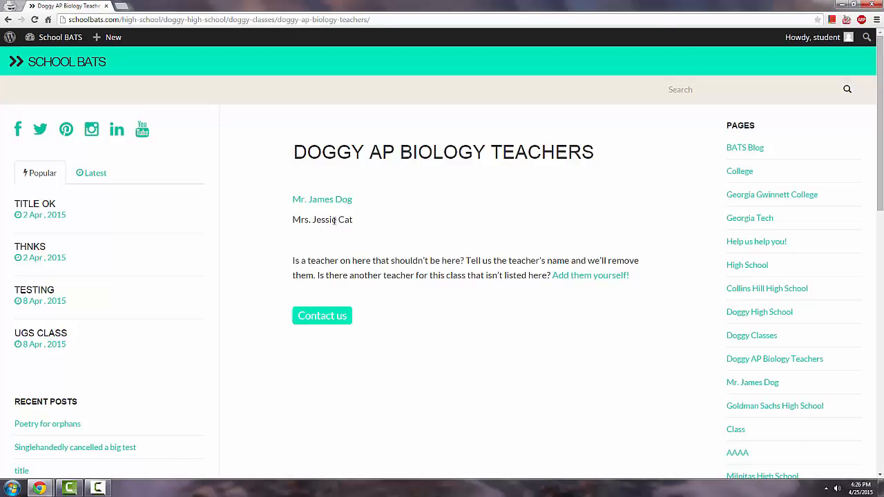
pyautogui.click(575, 276)
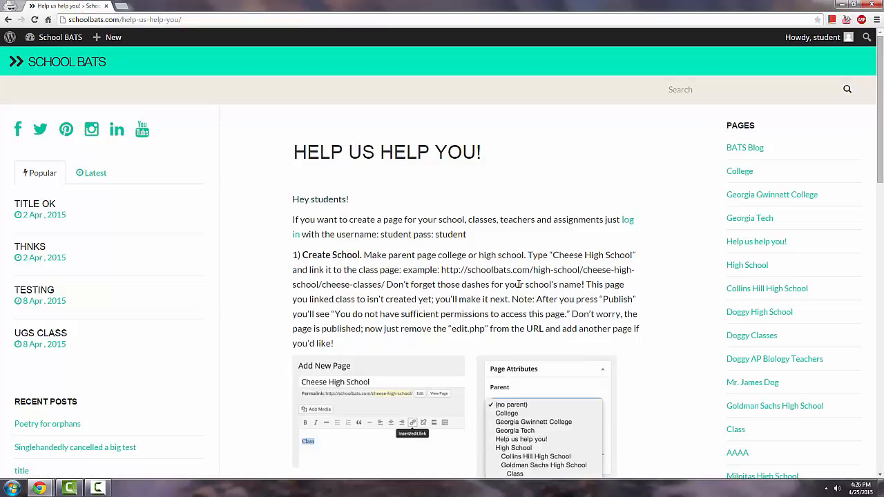
pyautogui.scroll(-1, 519, 278)
pyautogui.scroll(1, 424, 199)
pyautogui.click(9, 21)
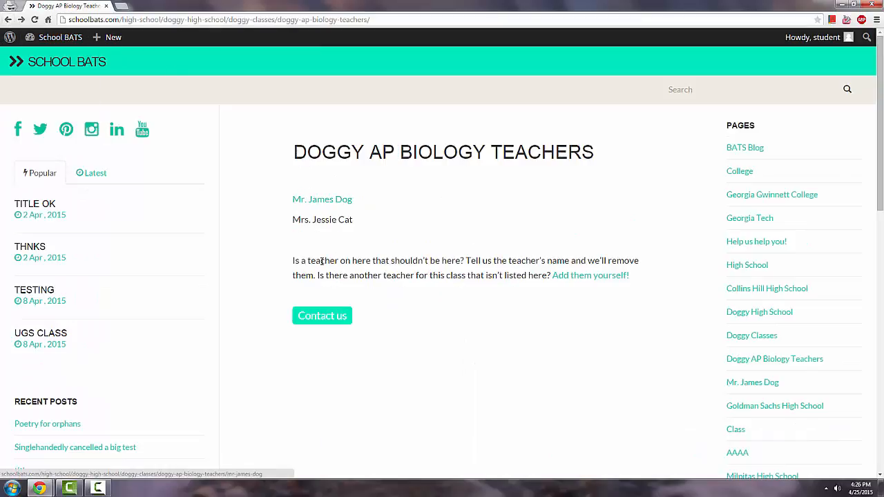
pyautogui.click(324, 317)
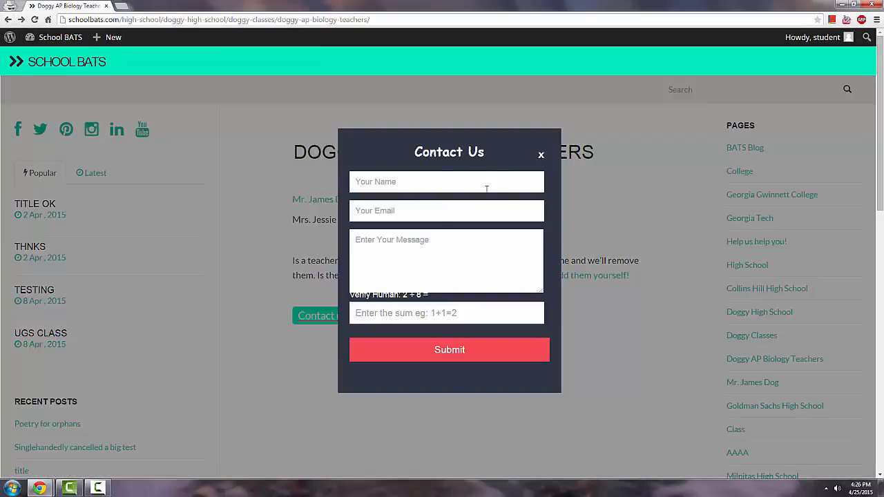
pyautogui.click(540, 155)
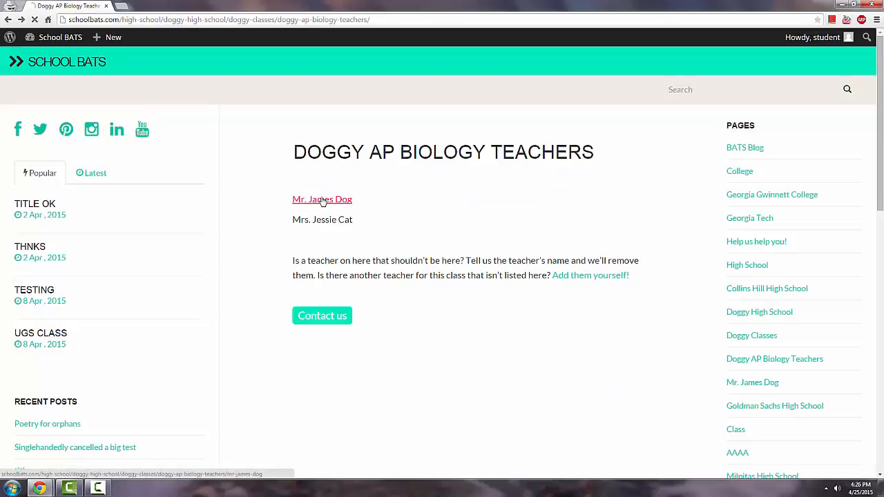
# Step: Open the linked AP Biology teacher's page, check its shortcode slash and Assignment questions/answers link, and return to the page
pyautogui.click(321, 201)
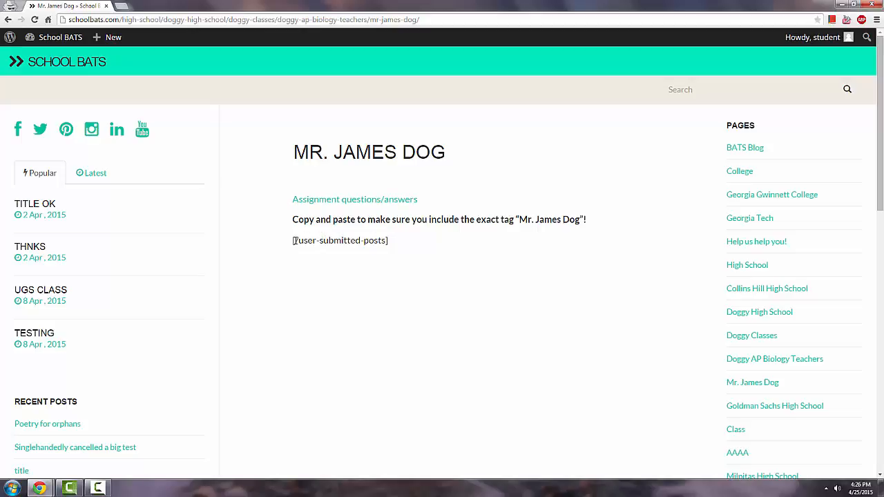
pyautogui.moveTo(298, 240); pyautogui.dragTo(296, 240)
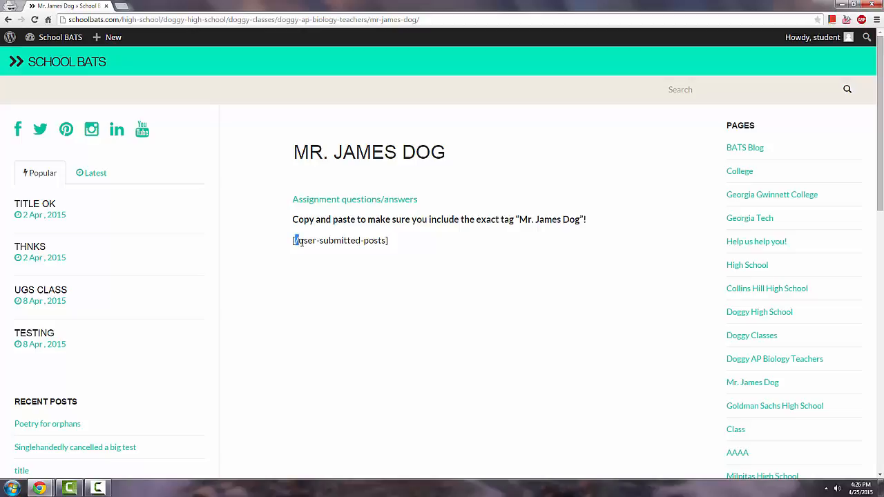
pyautogui.click(343, 201)
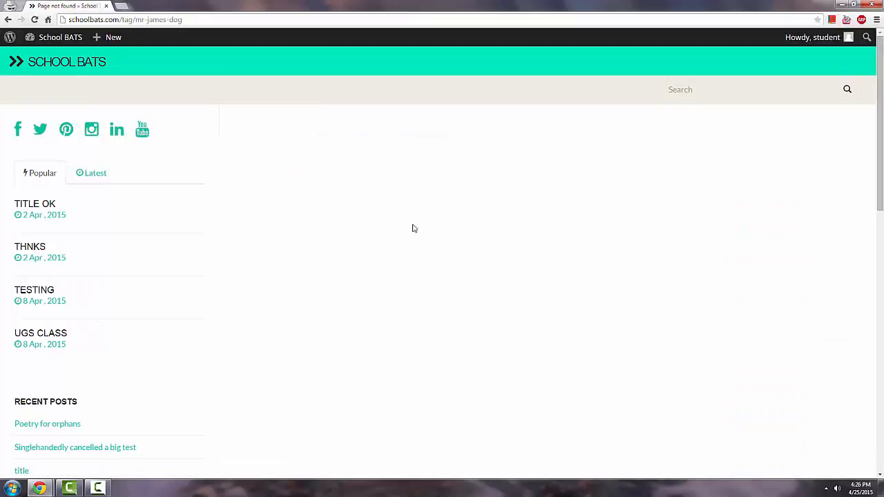
pyautogui.click(8, 19)
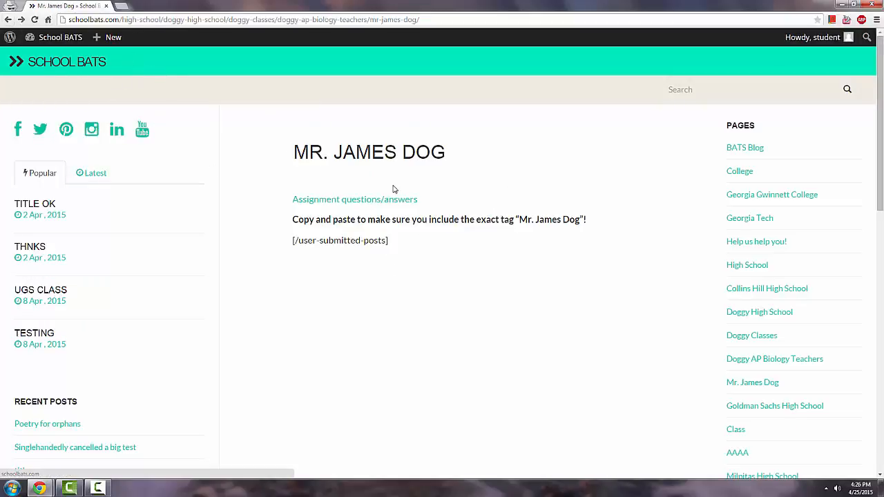
pyautogui.moveTo(280, 148); pyautogui.dragTo(440, 147)
pyautogui.click(361, 140)
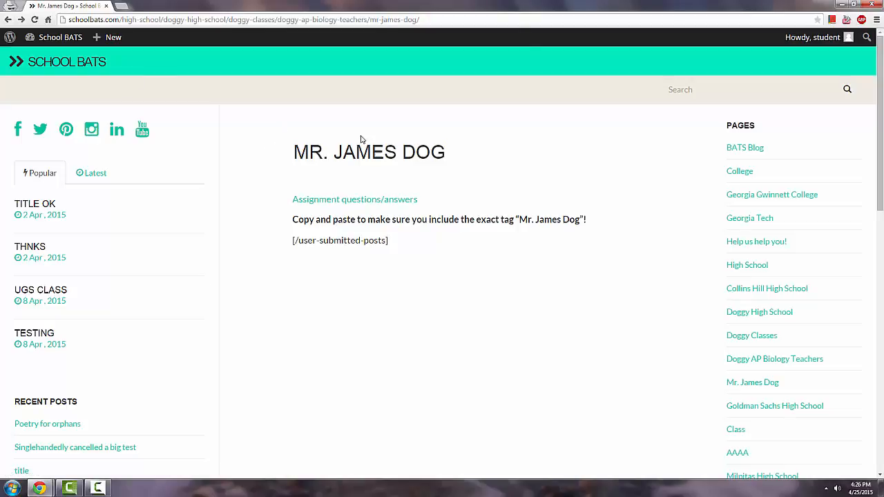
# Step: Go to the site's home page and follow High School, Goldman Sachs High School, Class and Geometry to the linked teacher's page
pyautogui.click(100, 68)
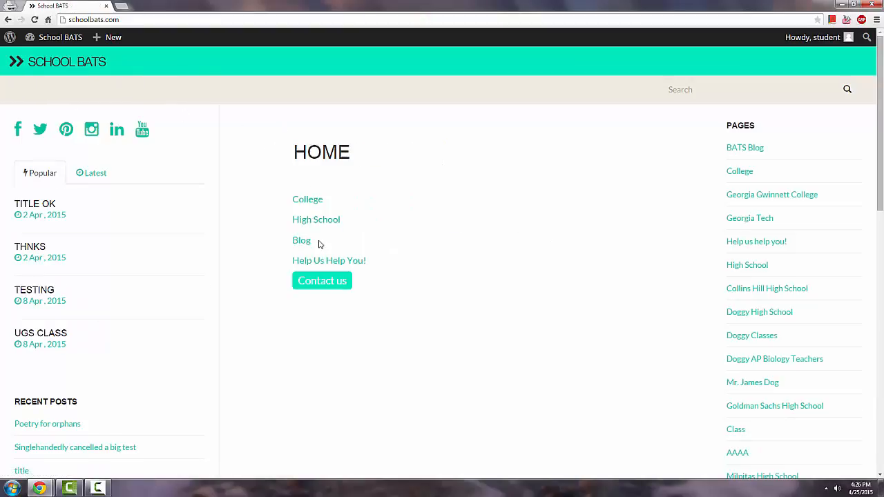
pyautogui.click(318, 221)
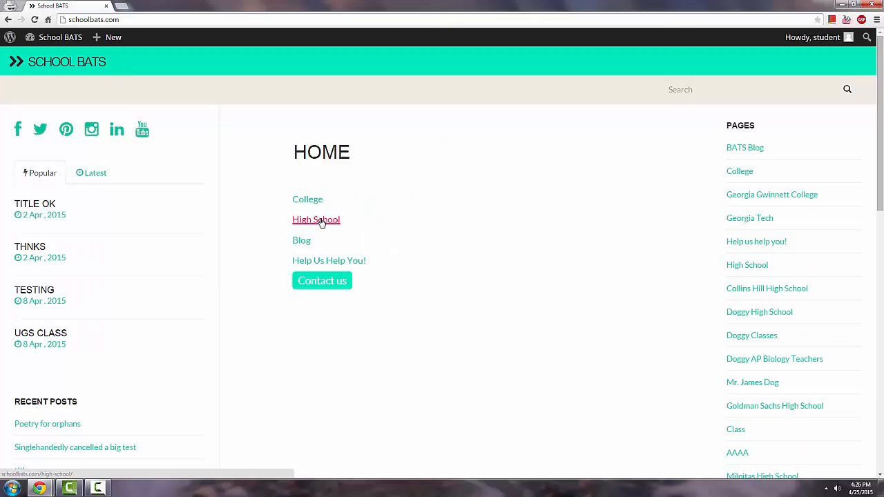
pyautogui.click(367, 242)
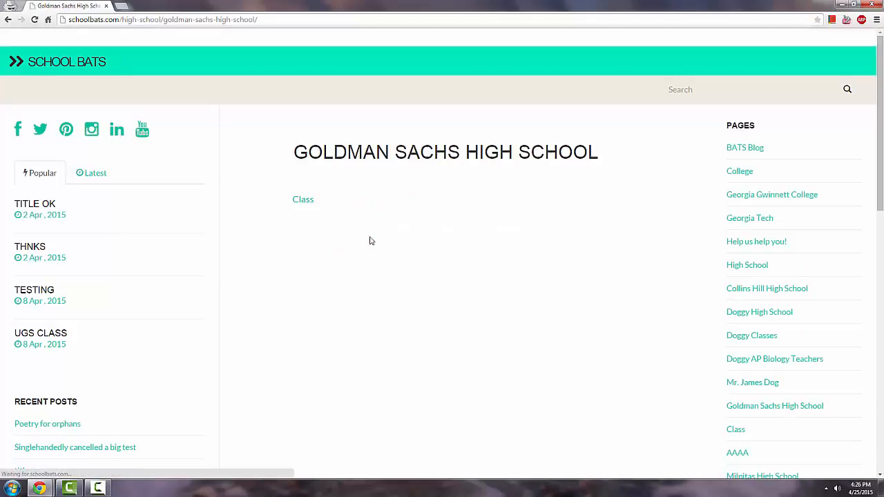
pyautogui.click(308, 202)
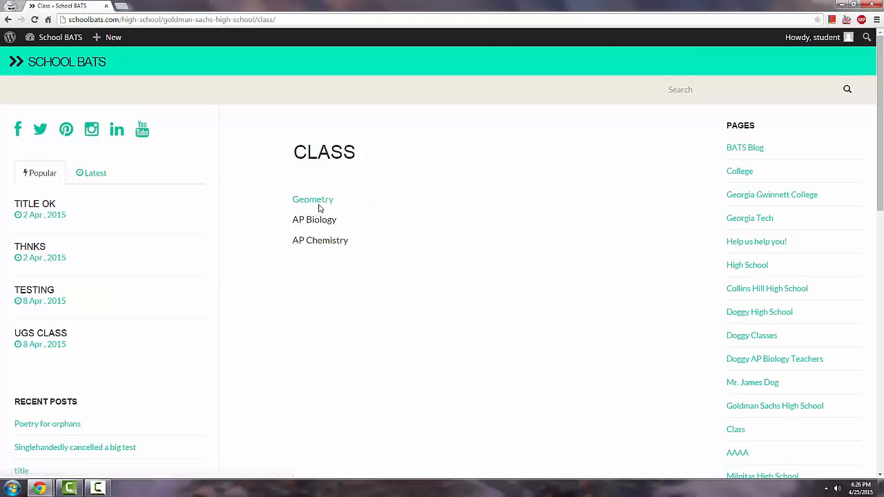
pyautogui.click(327, 200)
pyautogui.click(339, 201)
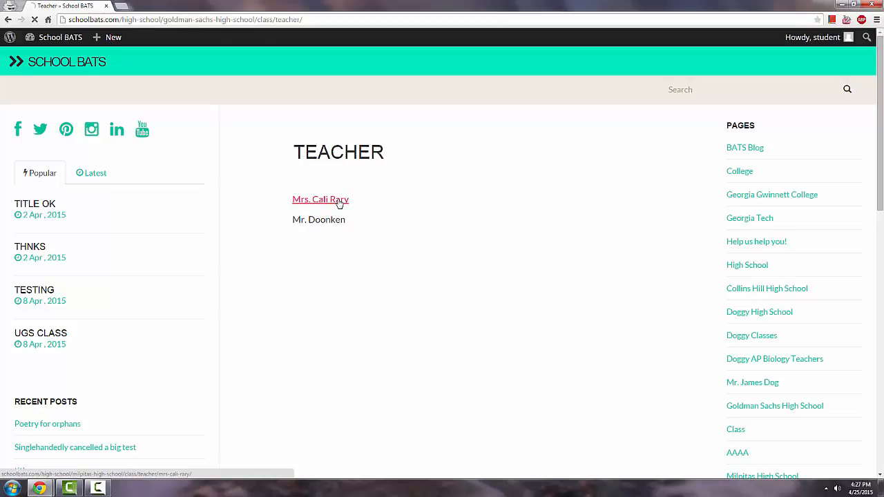
# Step: On the Goldman Sachs teacher's page, enter the post title "Can someone past the answers to today's math assignment?"
pyautogui.scroll(-1, 413, 193)
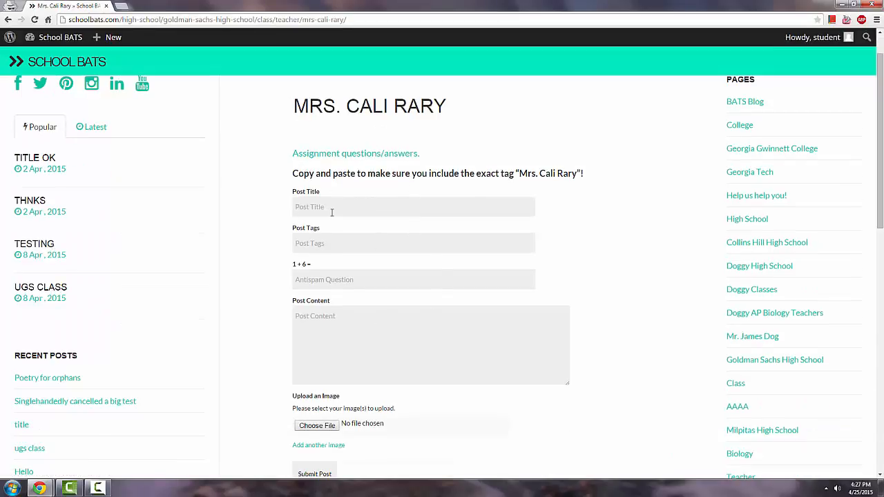
pyautogui.moveTo(337, 195); pyautogui.dragTo(513, 405)
pyautogui.click(513, 404)
pyautogui.click(333, 207)
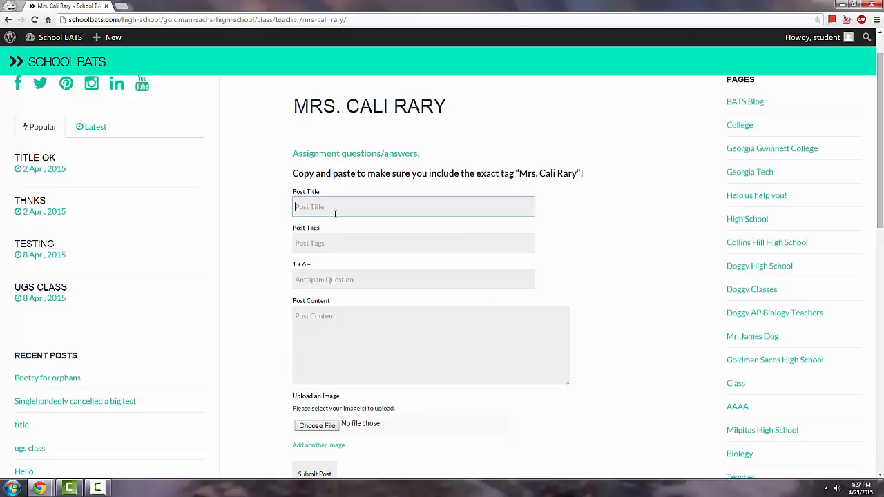
pyautogui.write("Can someone past the answers to today's ma")
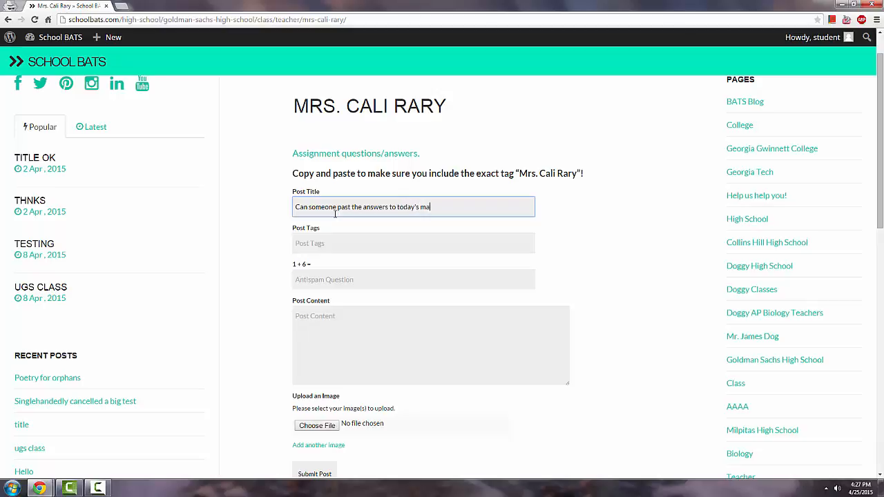
pyautogui.write('ignment?')
# Step: Copy the teacher's exact tag from the page instruction into the post tags and answer the antispam question with 7
pyautogui.click(367, 240)
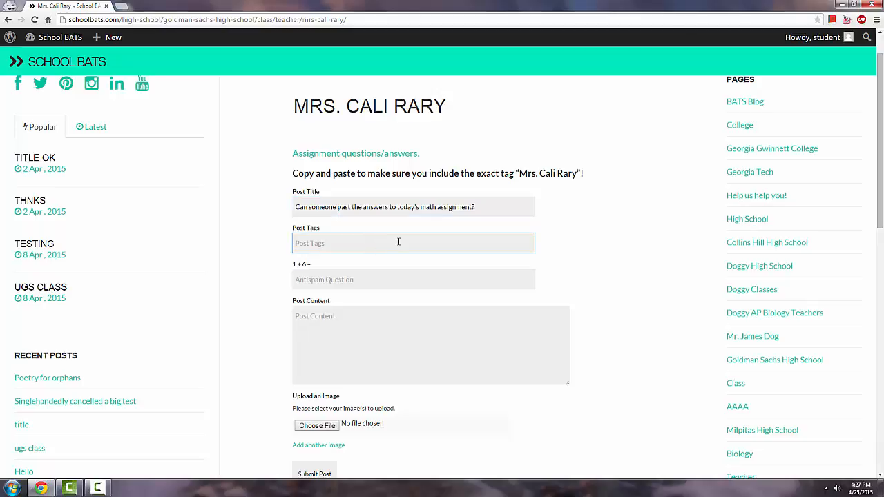
pyautogui.moveTo(517, 173); pyautogui.dragTo(578, 174)
pyautogui.hotkey('ctrl', 'c')
pyautogui.click(372, 236)
pyautogui.hotkey('ctrl', 'v')
pyautogui.click(364, 277)
pyautogui.write('7')
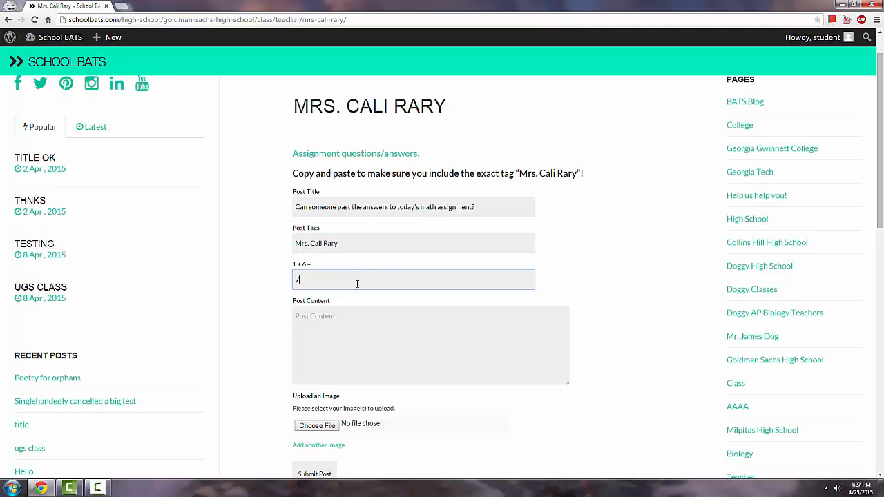
# Step: Fill the post content with "owfwofoefnwefof" and submit the post without an image
pyautogui.click(347, 324)
pyautogui.write('owfwofoefnwefof')
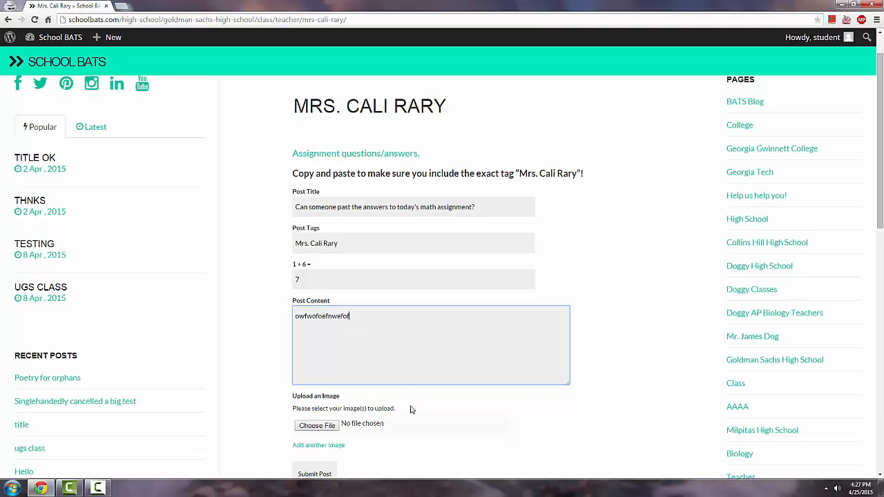
pyautogui.scroll(-2, 351, 391)
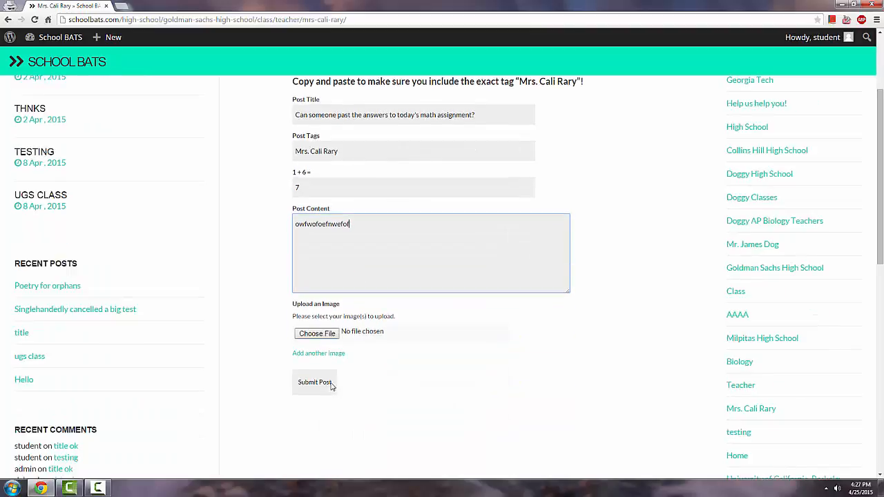
pyautogui.scroll(2, 331, 384)
pyautogui.scroll(-1, 336, 386)
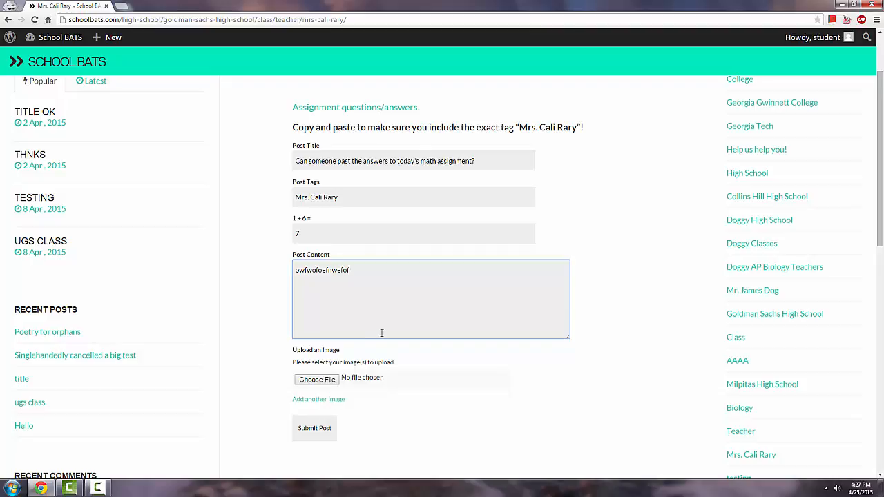
pyautogui.click(330, 429)
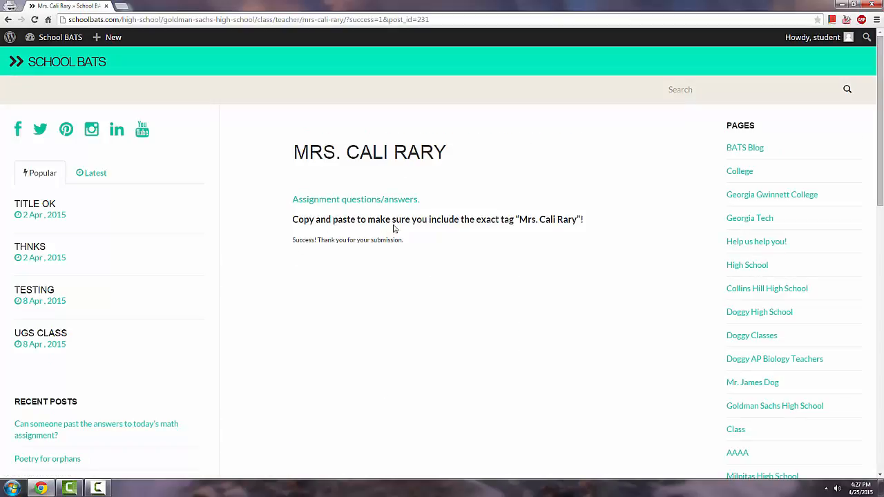
# Step: Open the teacher's Assignment questions/answers list, view the "Title" post with its reply form, and return to look through the list
pyautogui.click(343, 202)
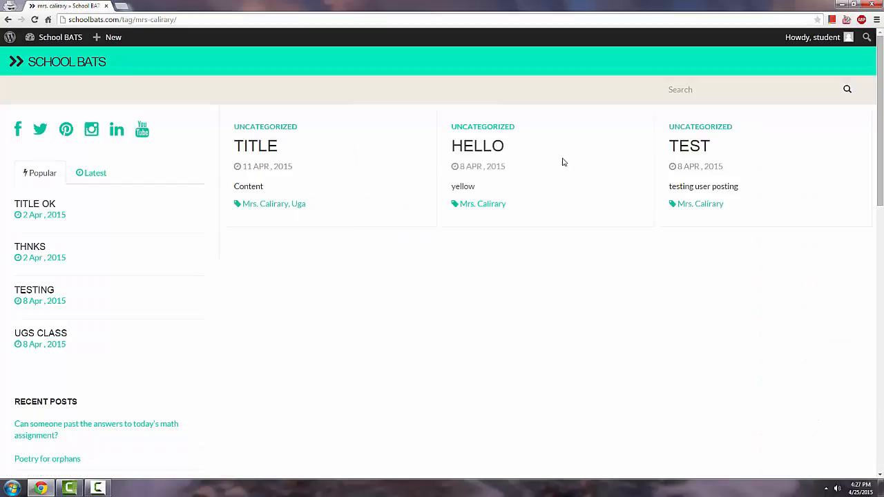
pyautogui.click(259, 153)
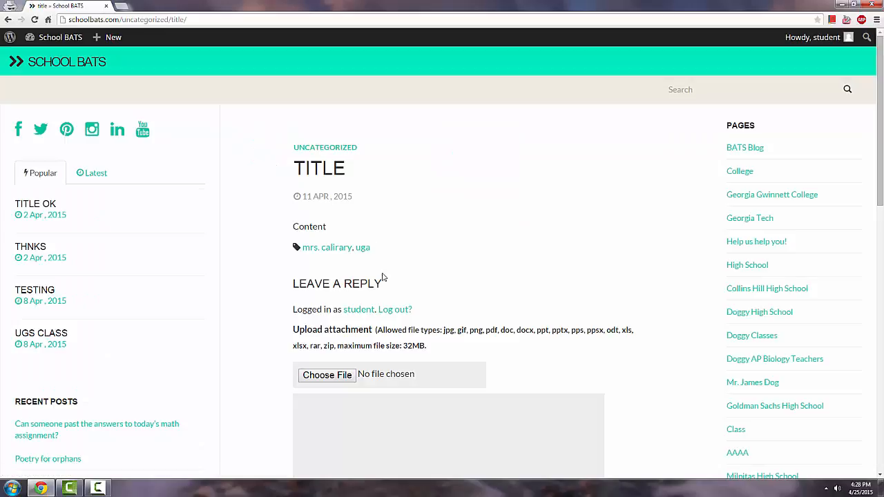
pyautogui.scroll(-1, 383, 279)
pyautogui.scroll(1, 384, 283)
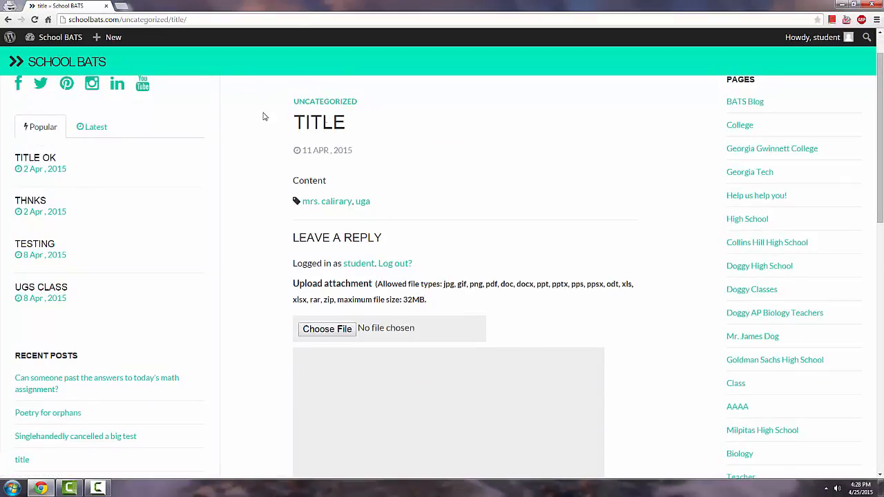
pyautogui.scroll(1, 265, 117)
pyautogui.click(9, 20)
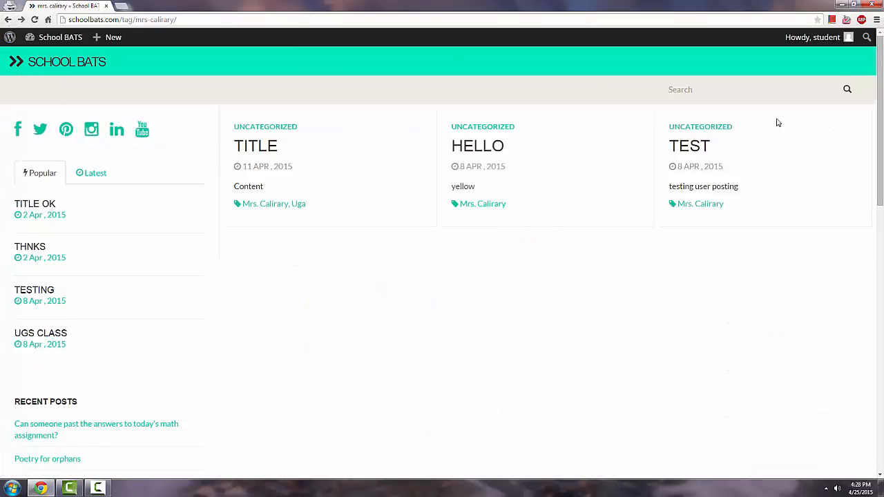
pyautogui.scroll(-3, 624, 201)
pyautogui.scroll(3, 623, 201)
# Step: Reopen the "Title" post and draft the reply "wefwefowofeiew" in its comment form
pyautogui.click(255, 152)
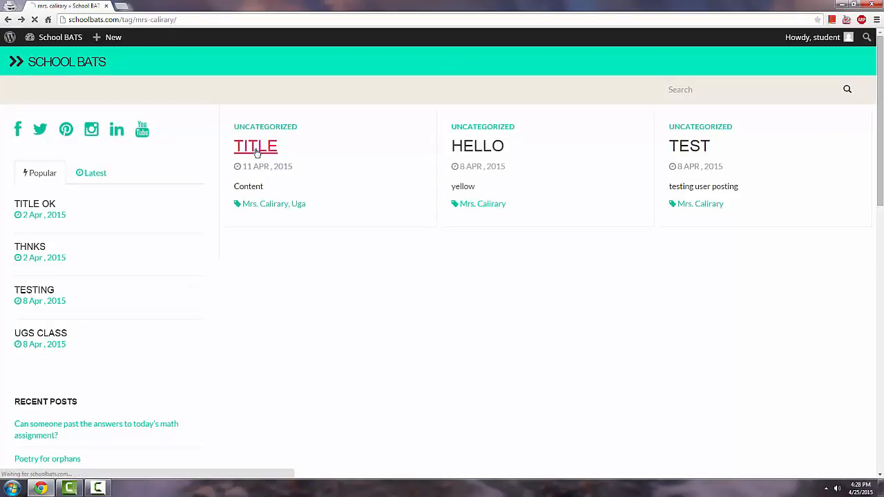
pyautogui.scroll(-1, 378, 147)
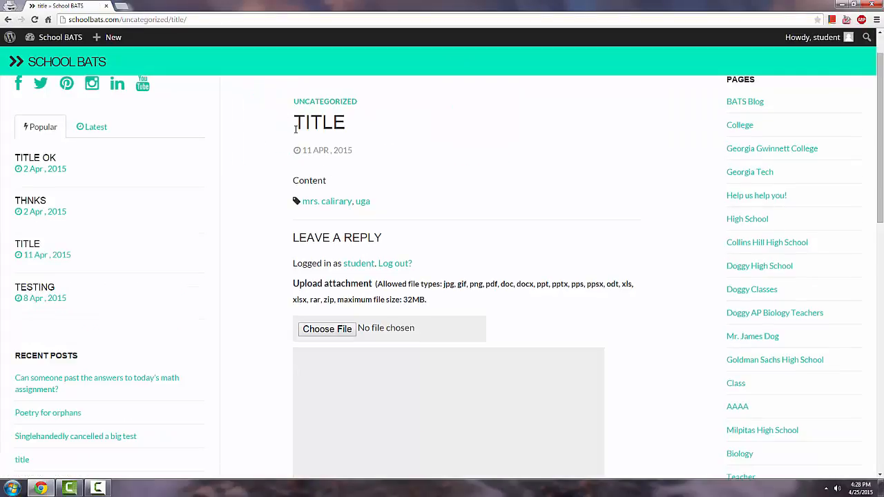
pyautogui.scroll(-1, 352, 184)
pyautogui.click(373, 307)
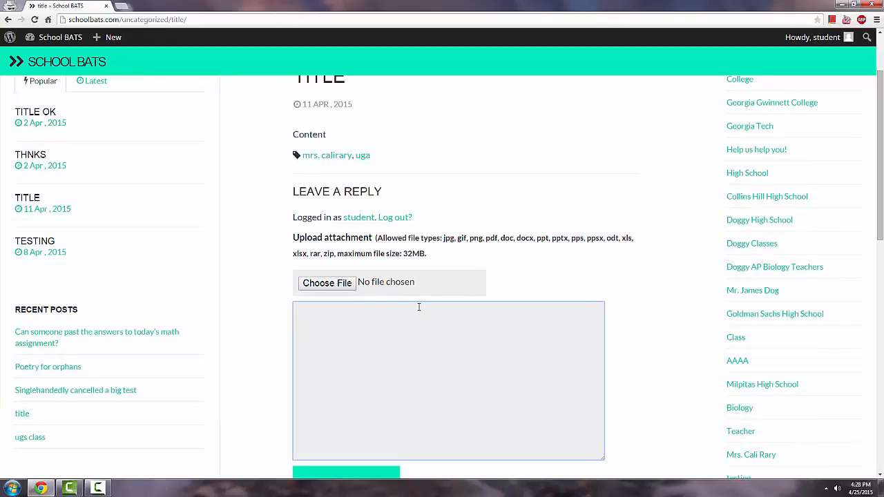
pyautogui.scroll(-1, 419, 307)
pyautogui.write('wefwefowofeiew')
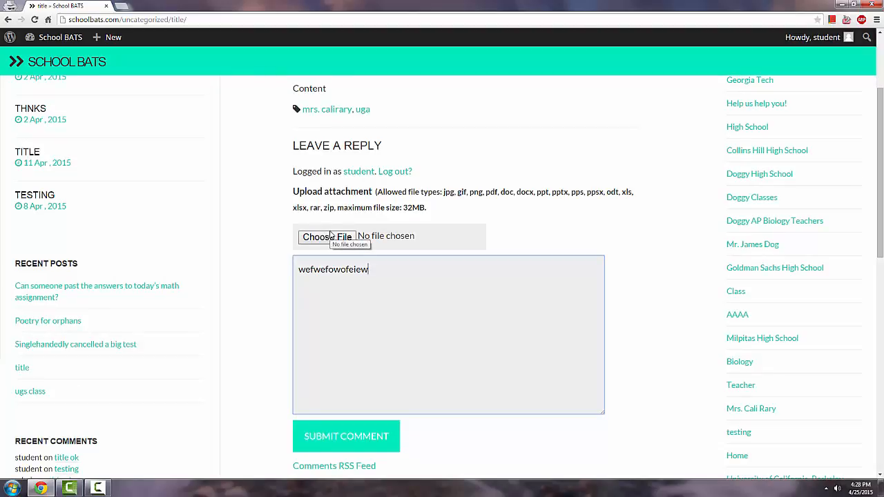
# Step: Open the reply's attachment file chooser, close it without choosing a file, and review the rest of the comment form
pyautogui.click(330, 236)
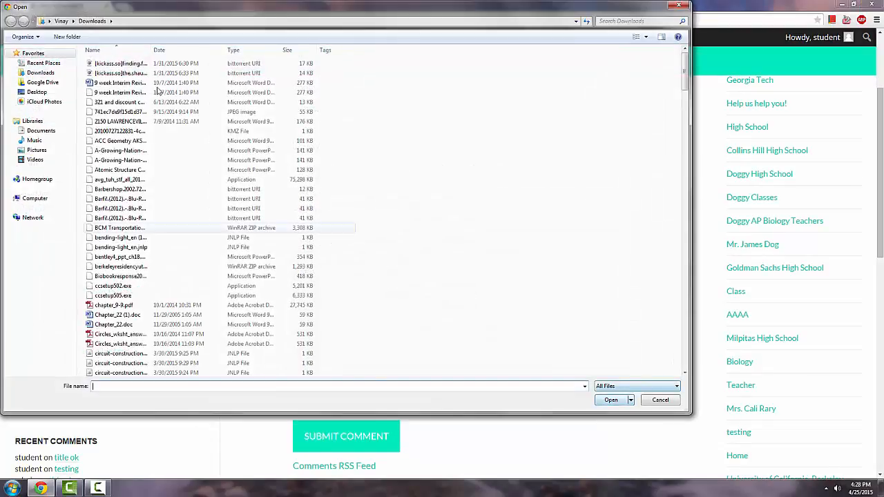
pyautogui.click(678, 5)
pyautogui.scroll(-2, 410, 393)
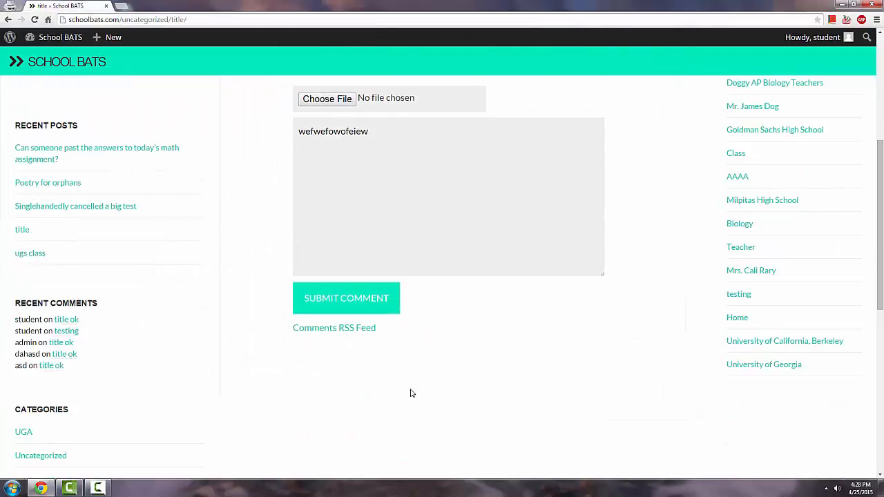
pyautogui.scroll(3, 410, 393)
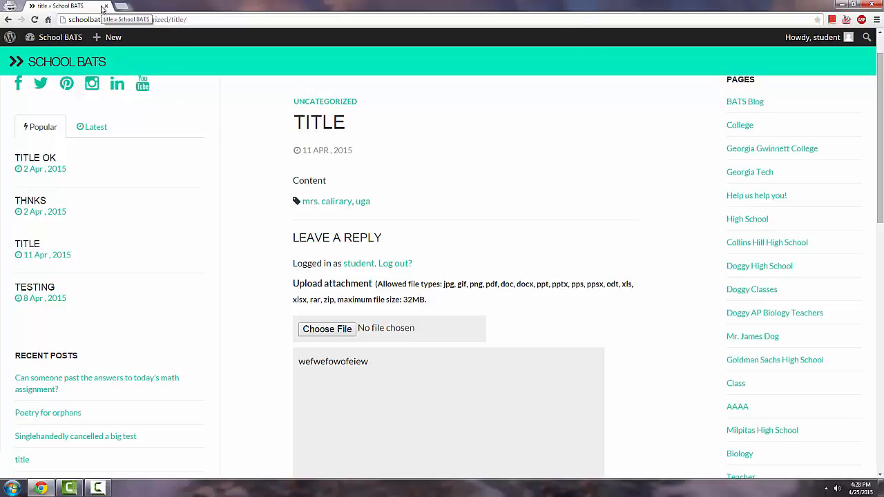
# Step: Return to the site's home page, open the Contact Us form and close it without submitting
pyautogui.click(60, 37)
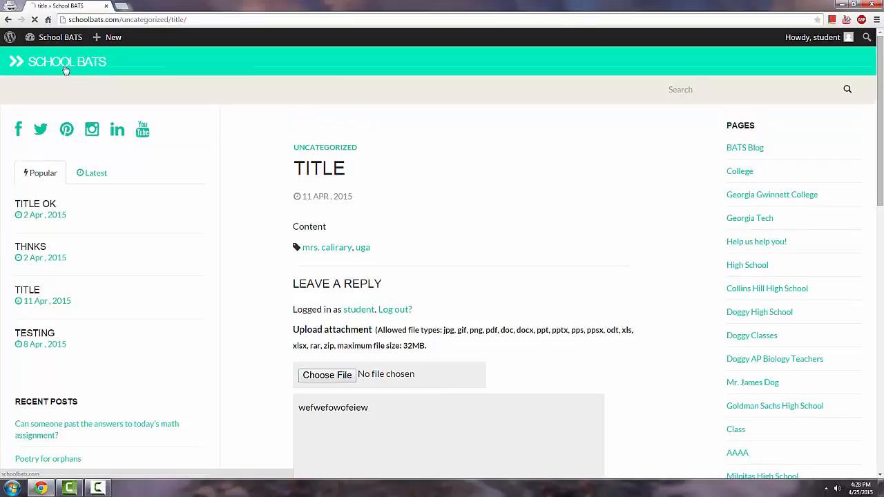
pyautogui.click(320, 283)
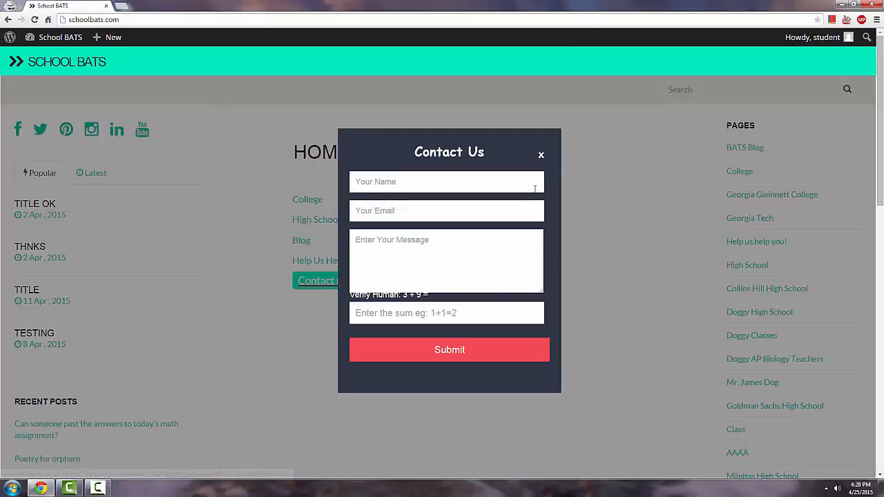
pyautogui.click(542, 154)
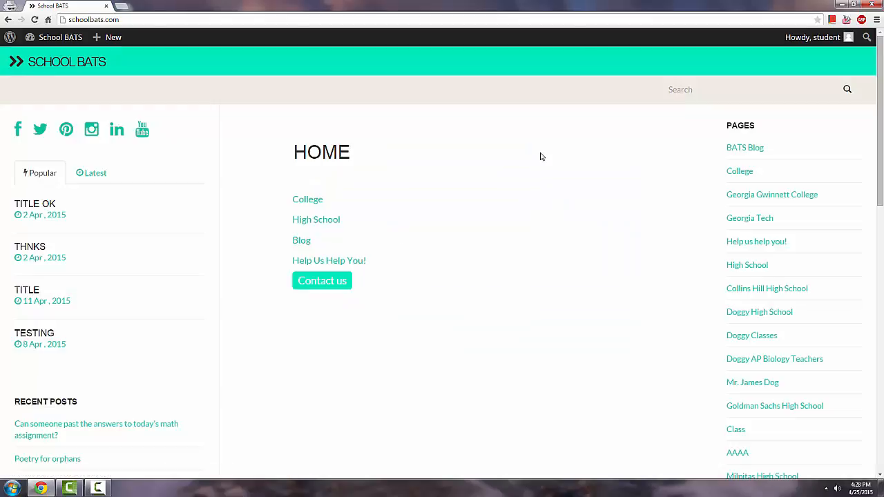